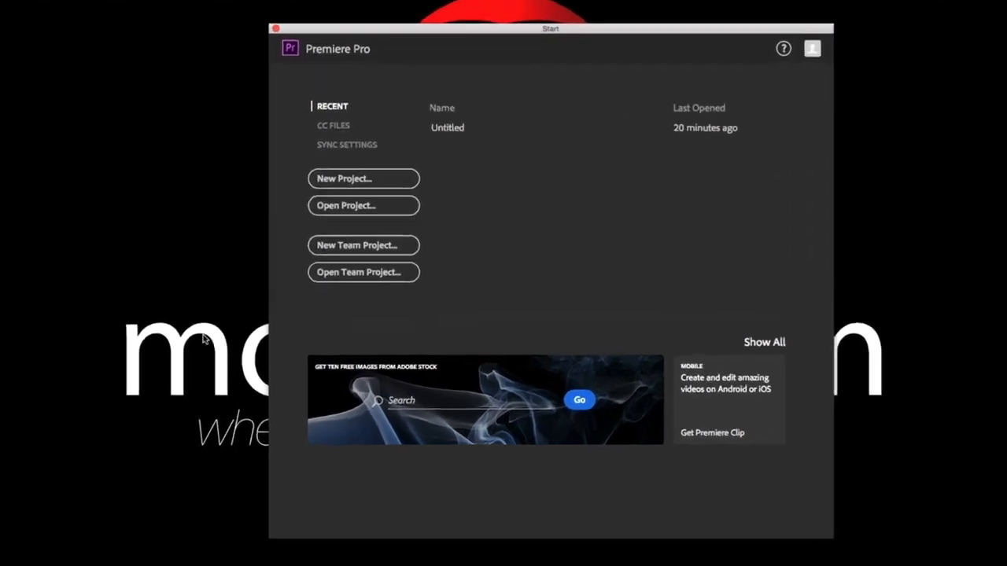
- Create a new project named Untitled in the SurvivalGuides/PremierePro folder, checking its scratch disk locations before confirming
left_click(358, 166)
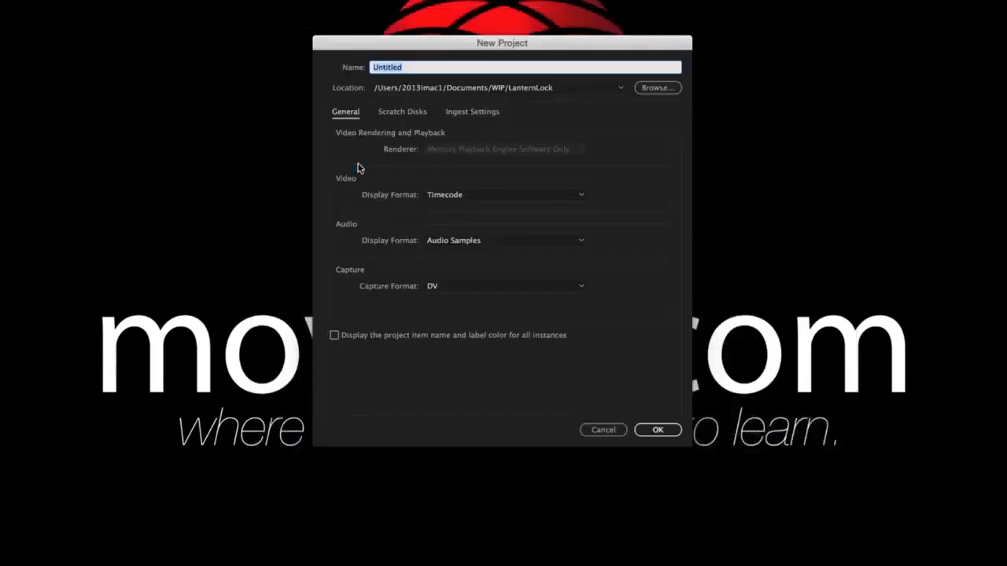
left_click(659, 88)
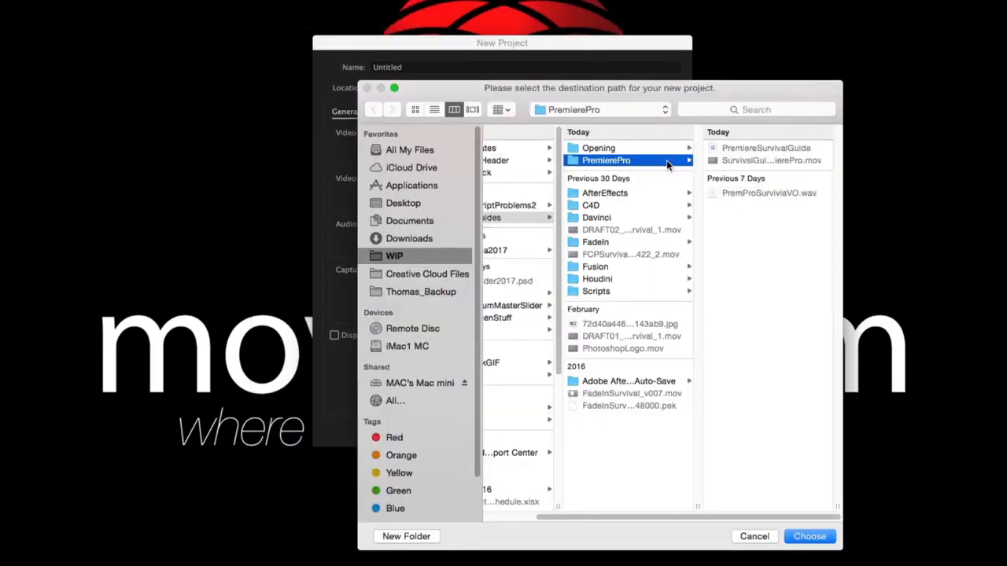
left_click(810, 537)
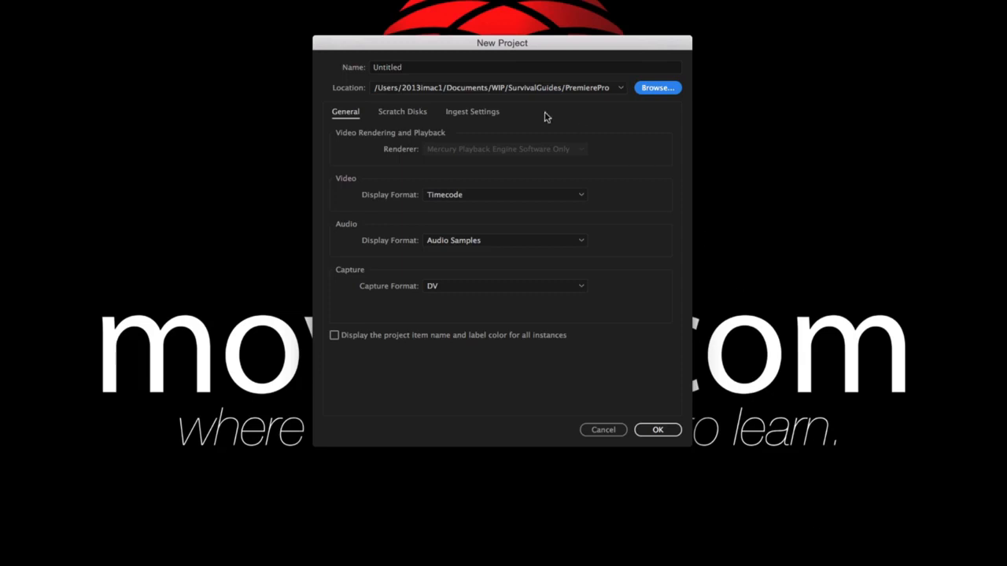
left_click(388, 112)
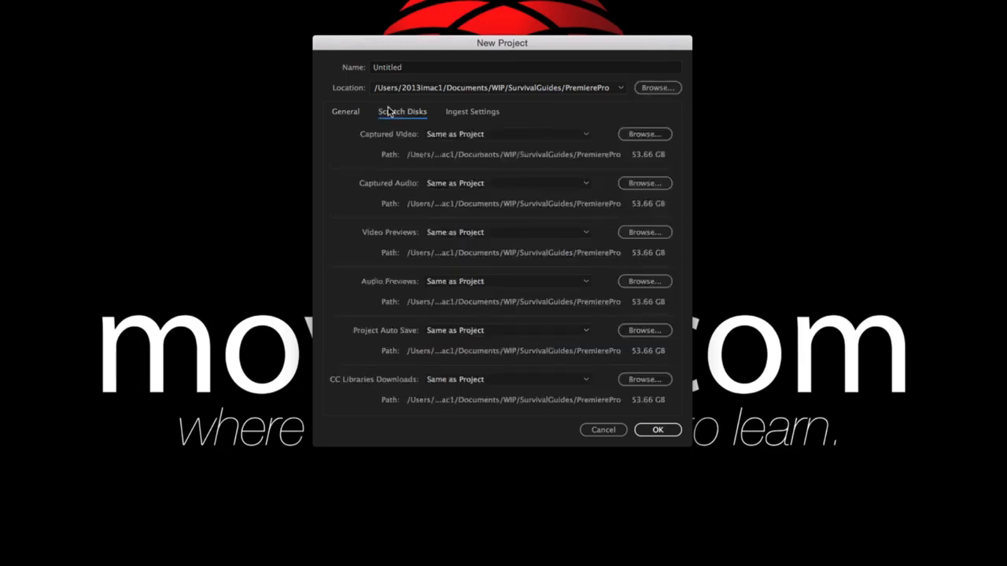
left_click(658, 431)
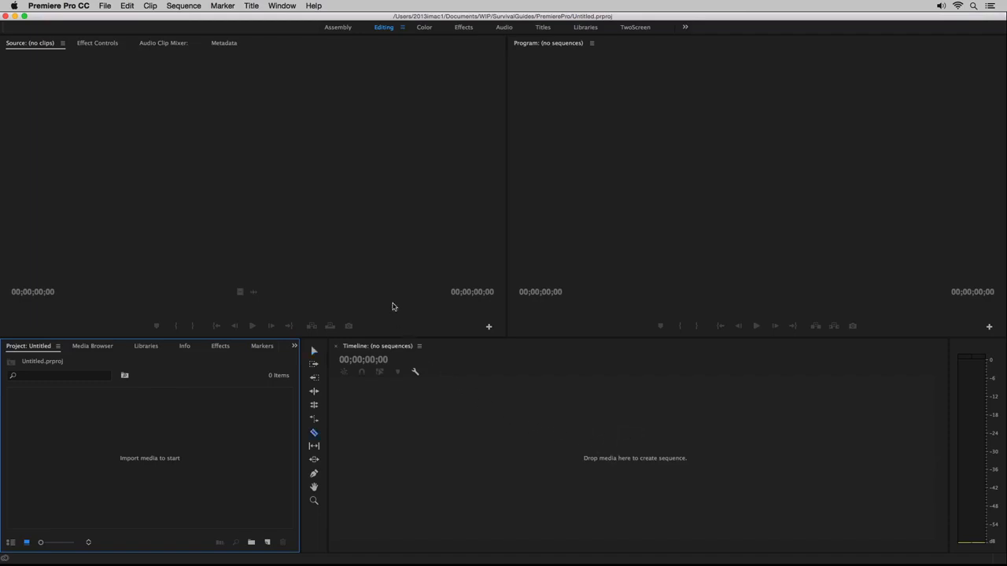
- Look through the Assembly, Color and Audio workspaces, and return to the Editing workspace
left_click(338, 28)
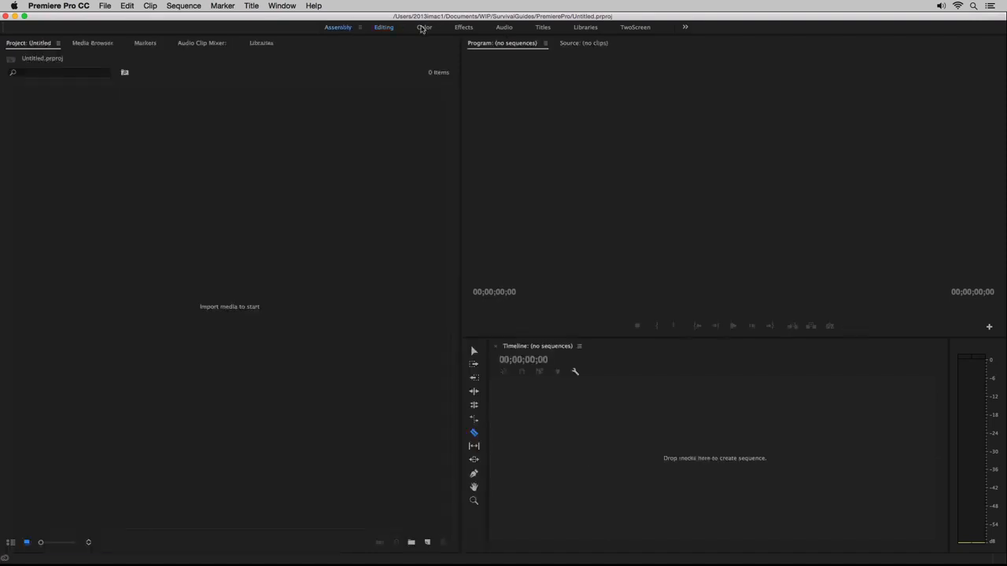
left_click(423, 28)
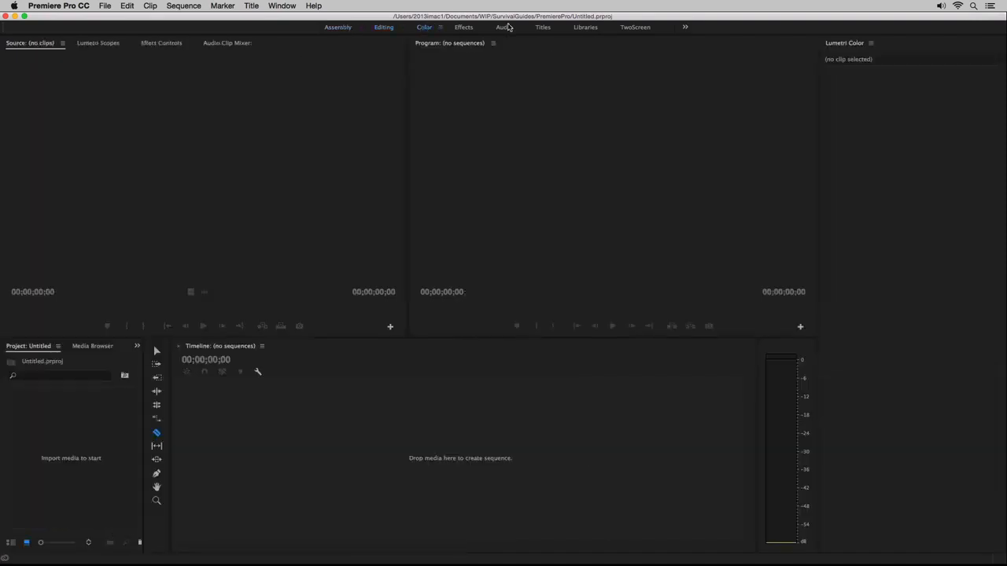
left_click(508, 27)
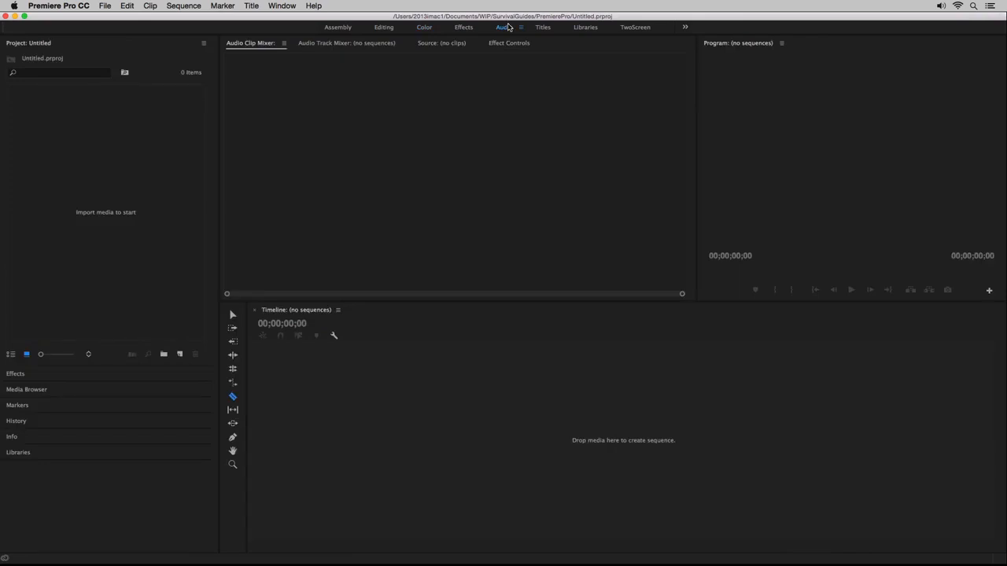
left_click(281, 5)
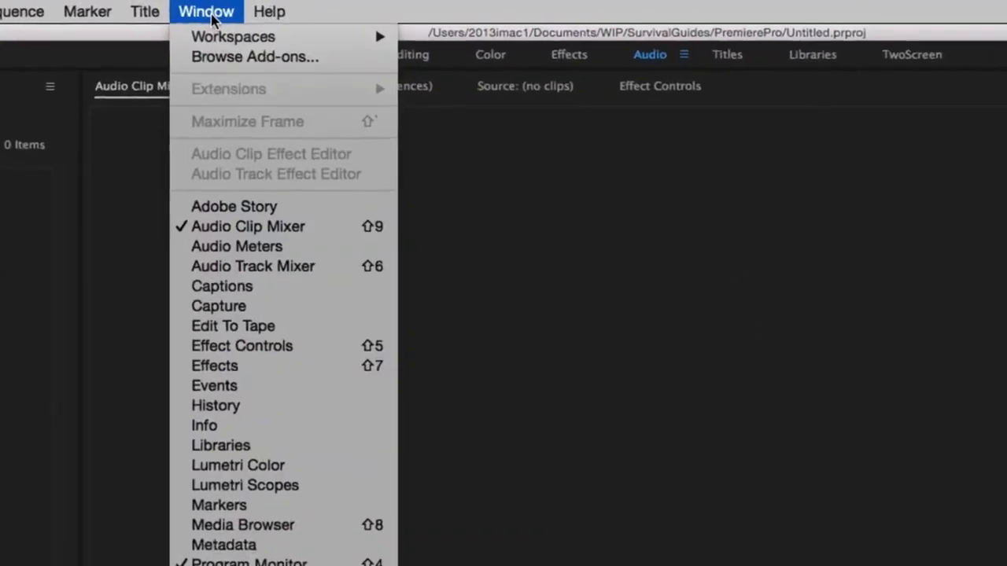
mouse_move(214, 37)
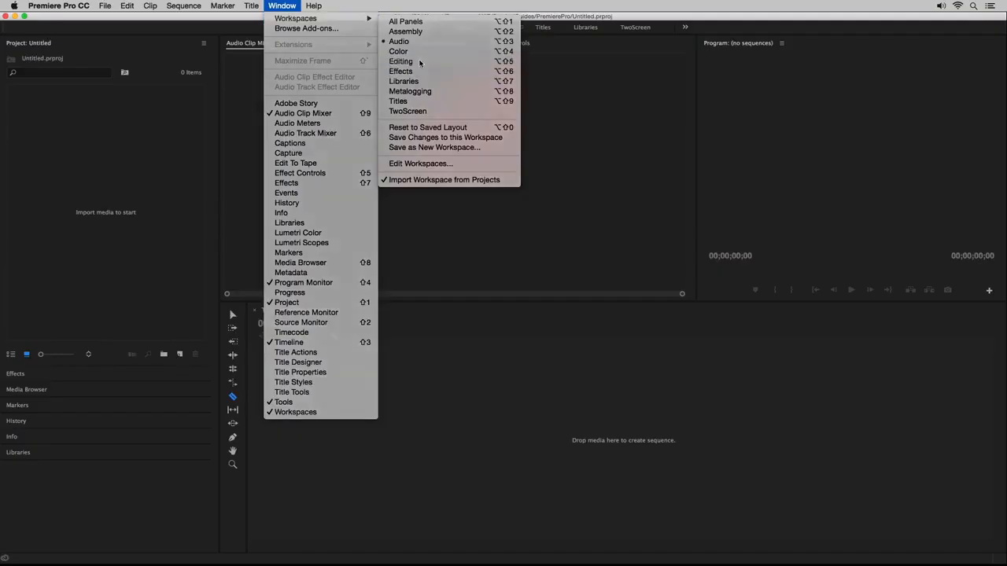
left_click(420, 62)
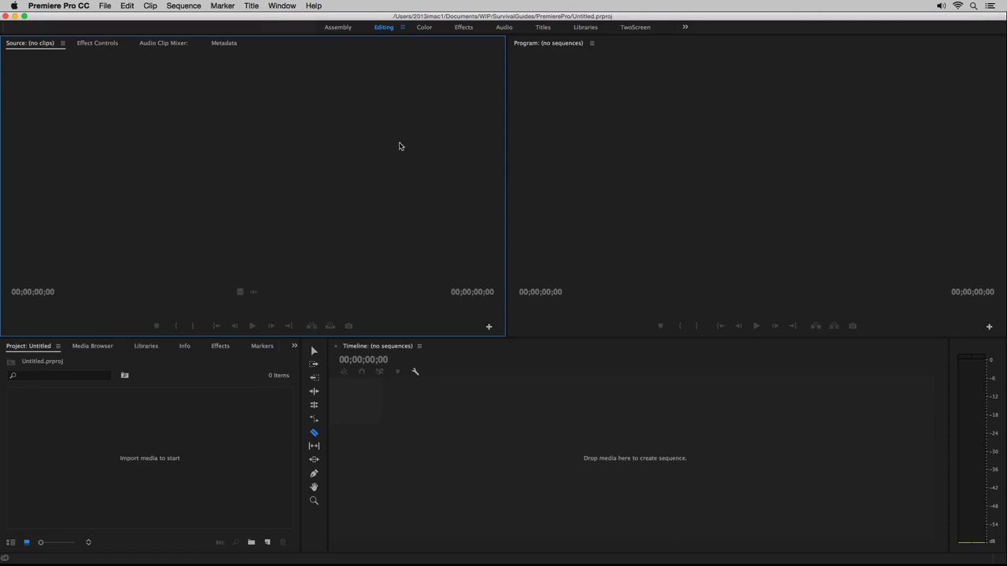
- Import all the .mov clips from the 002 Pumpkin folder into the project
double_click(235, 432)
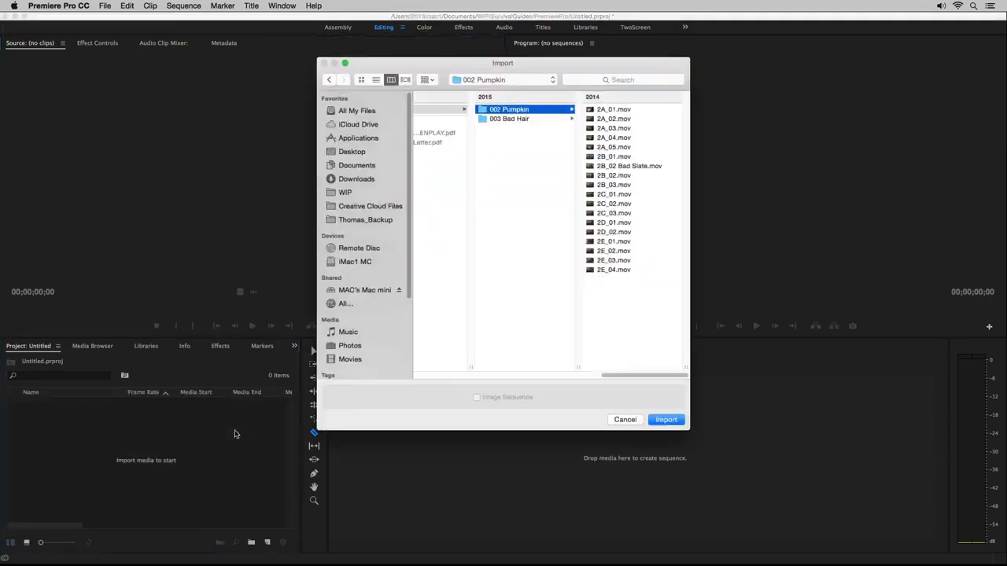
left_click_drag(623, 343, 605, 114)
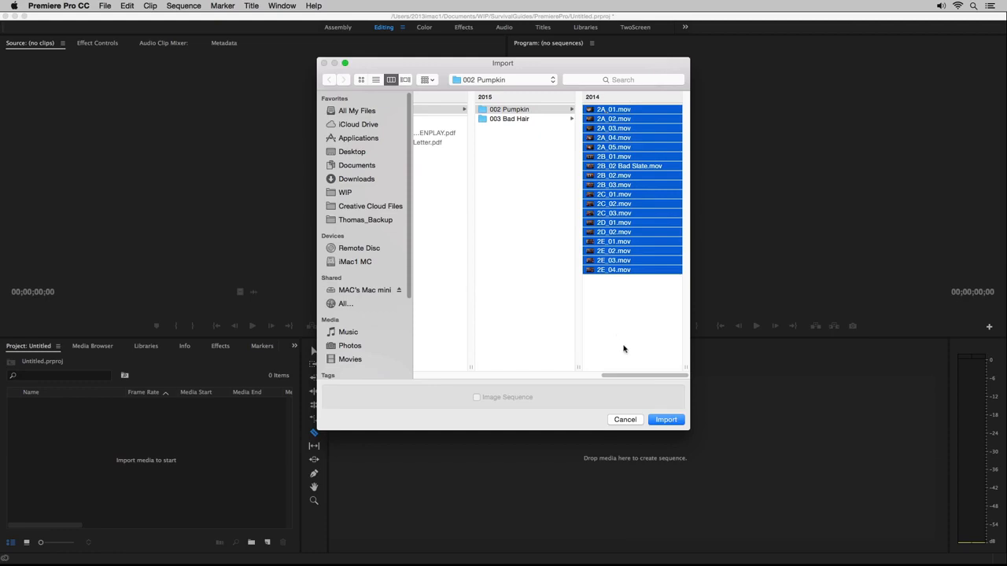
left_click(665, 420)
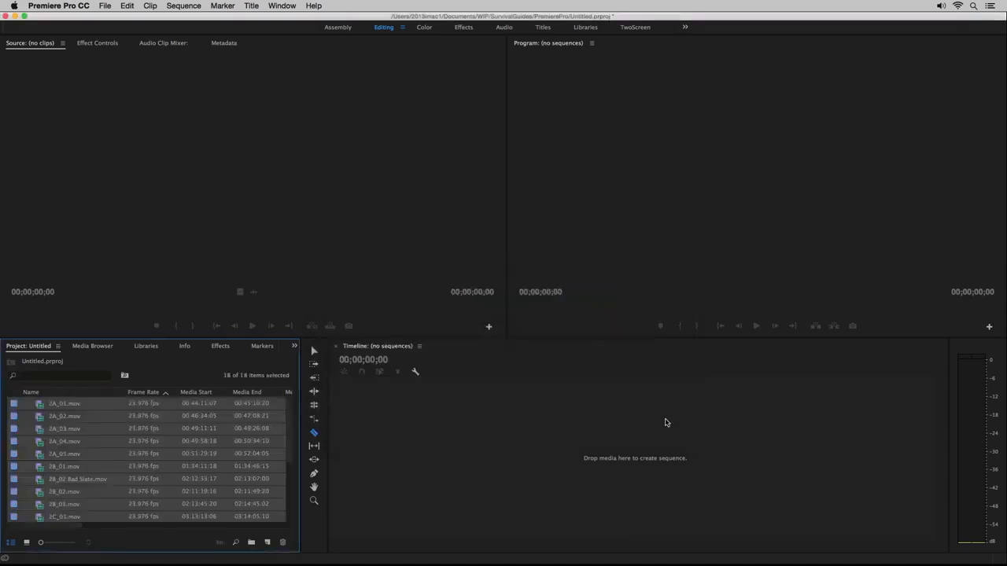
scroll(262, 475, "down", 2)
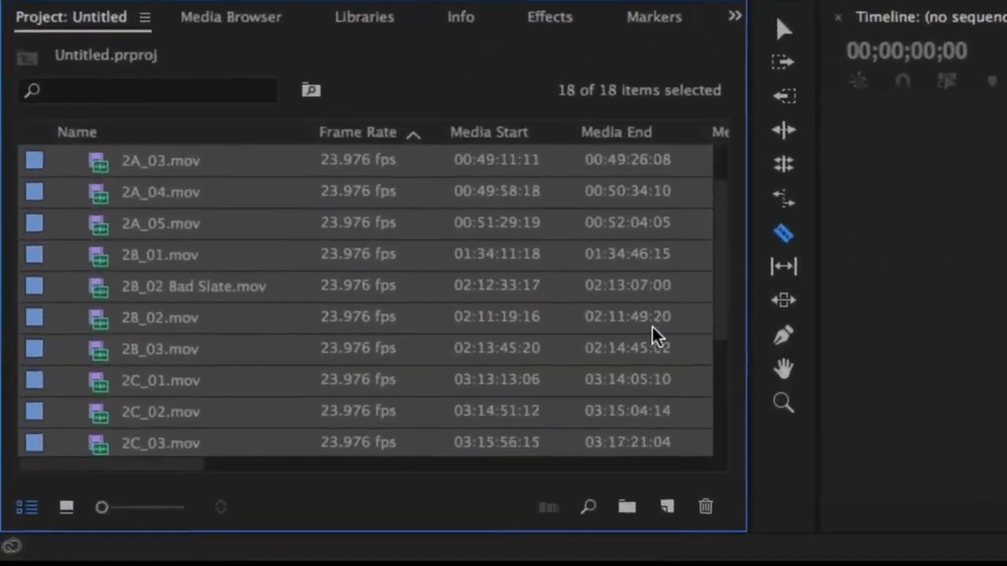
scroll(653, 336, "down", 5)
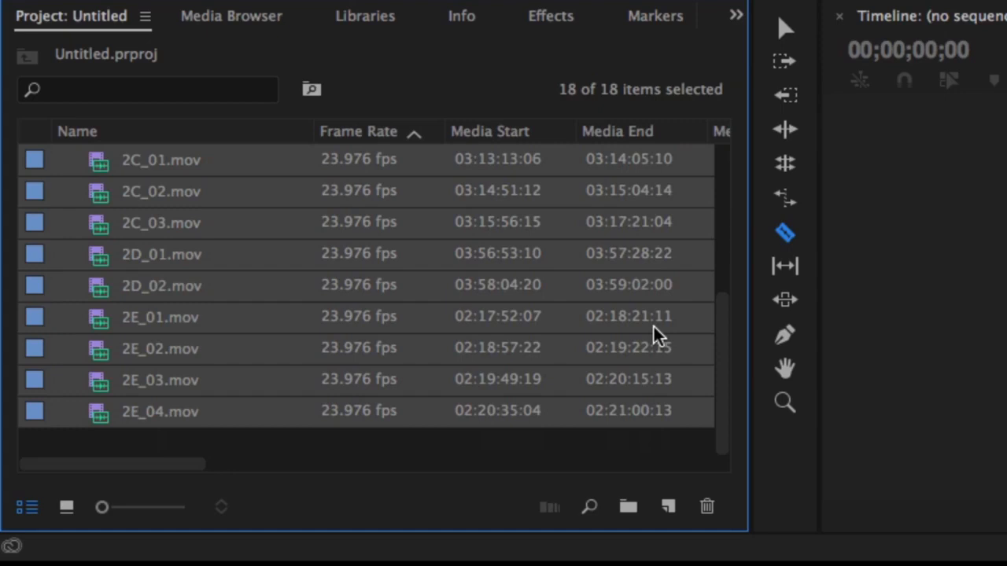
- Create a new bin named "Shot 2" in the project
left_click(397, 444)
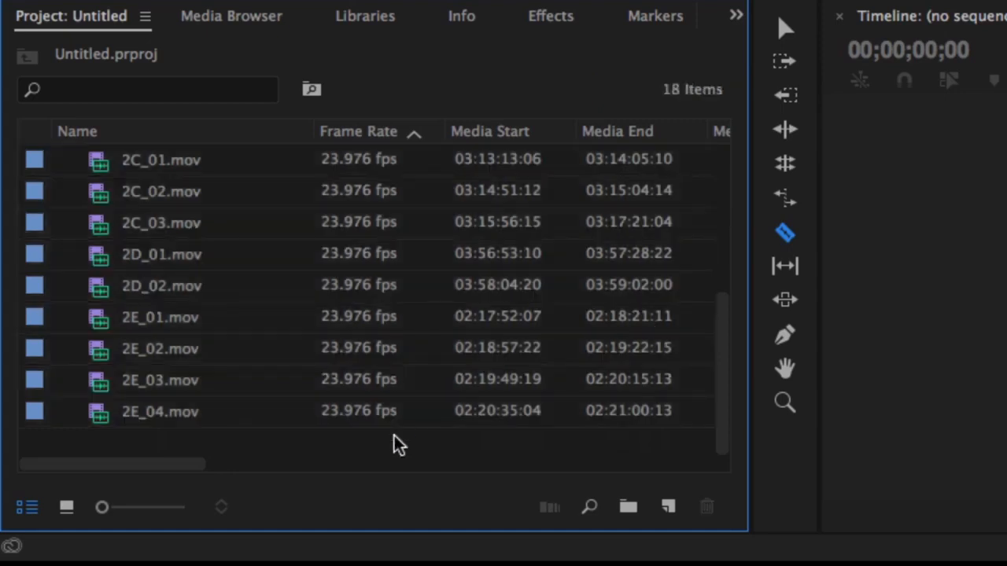
right_click(398, 444)
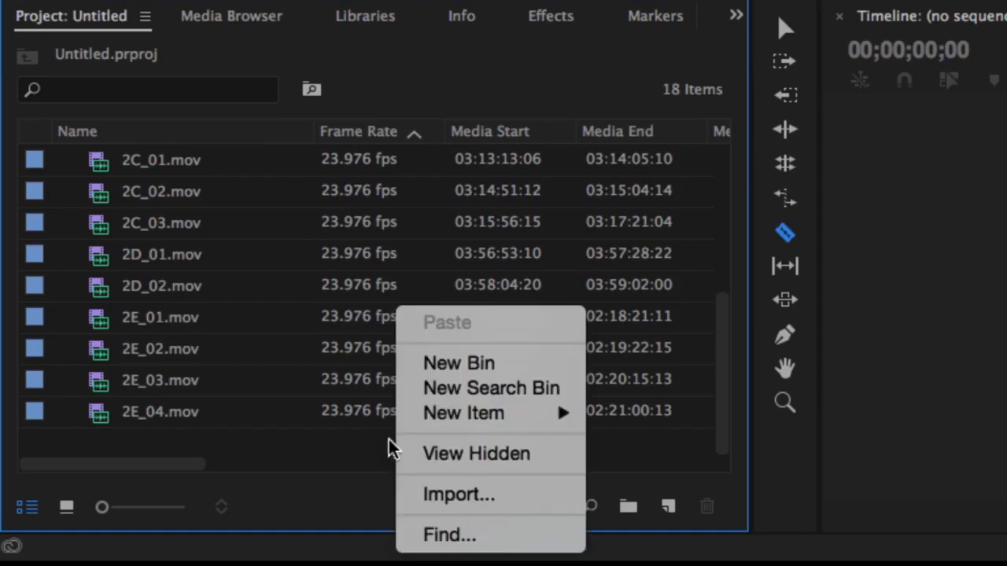
left_click(381, 450)
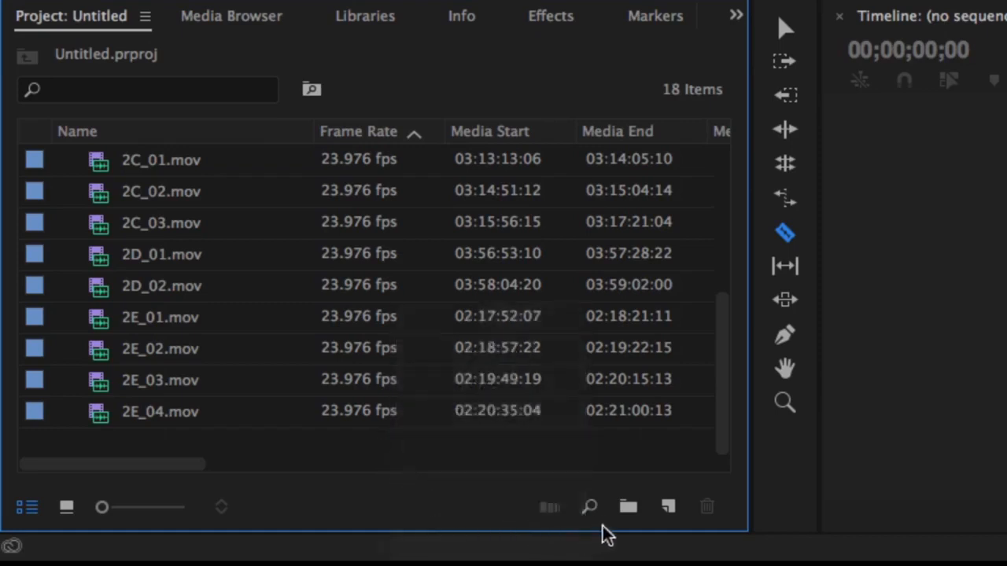
left_click(627, 511)
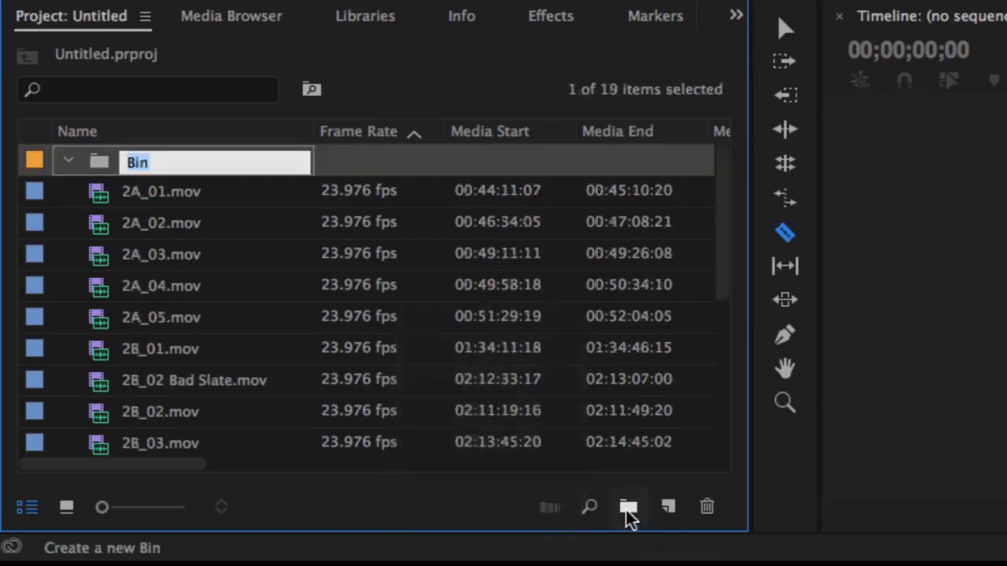
type("Shot")
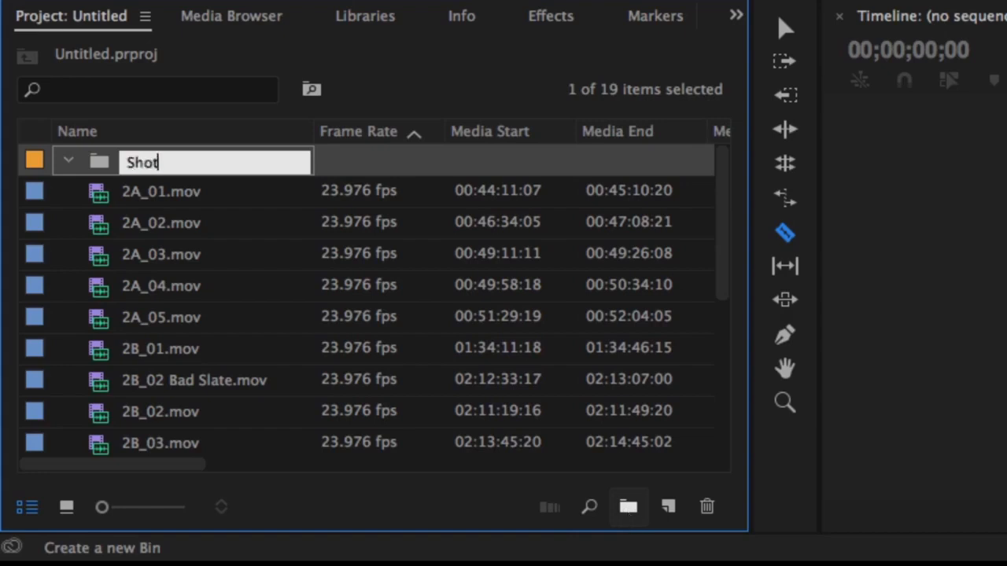
type("2")
key("Tab")
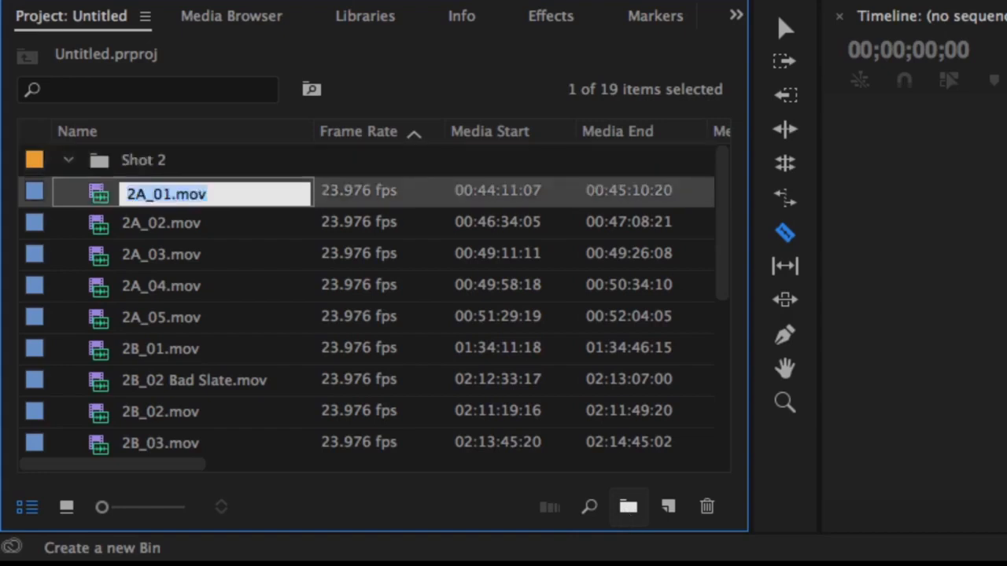
- Move all the imported clips, 2A_01.mov through 2E_04.mov, into the Shot 2 bin and collapse the bin
scroll(303, 377, "down", 5)
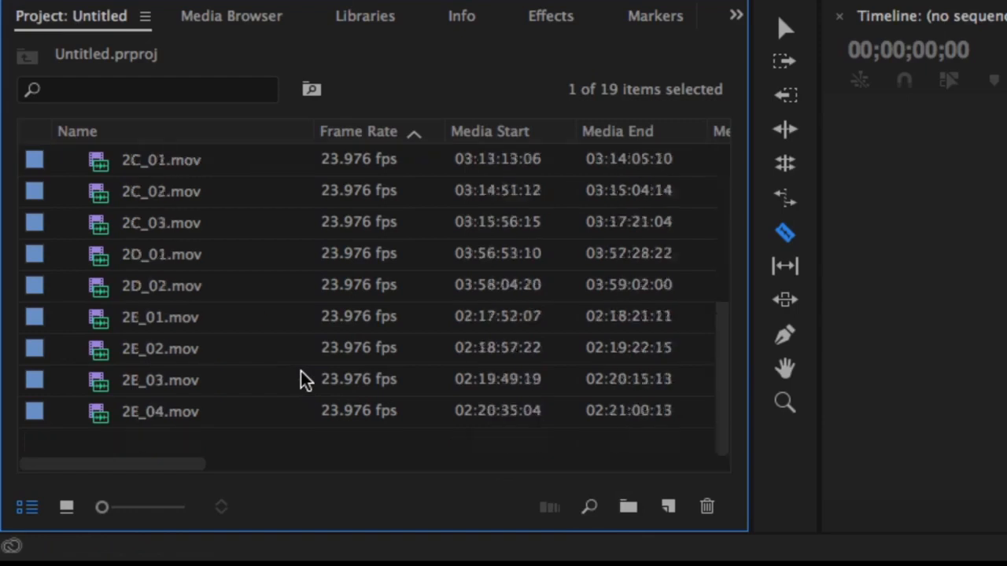
left_click(191, 418, "shift")
scroll(189, 393, "up", 5)
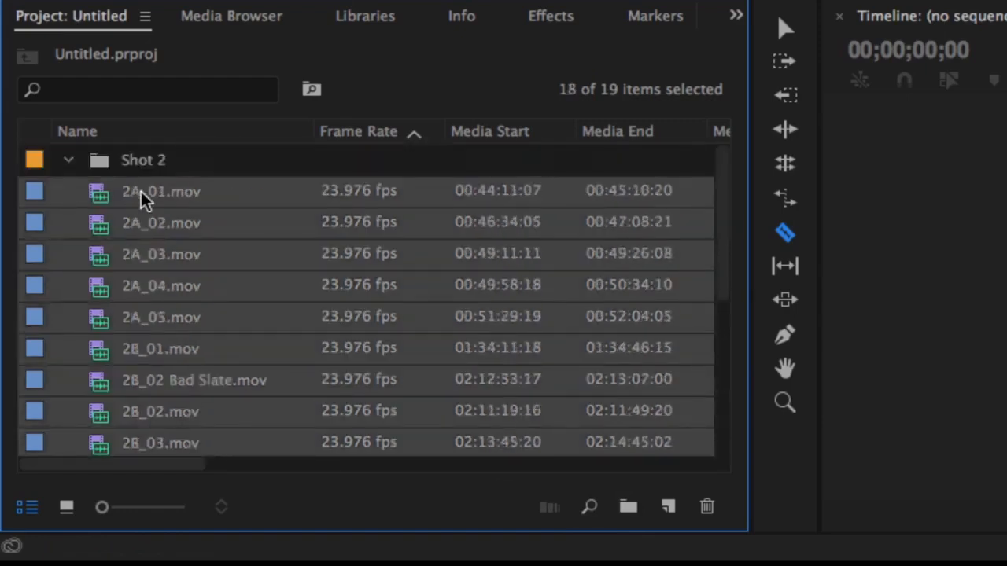
left_click_drag(141, 161, 146, 168)
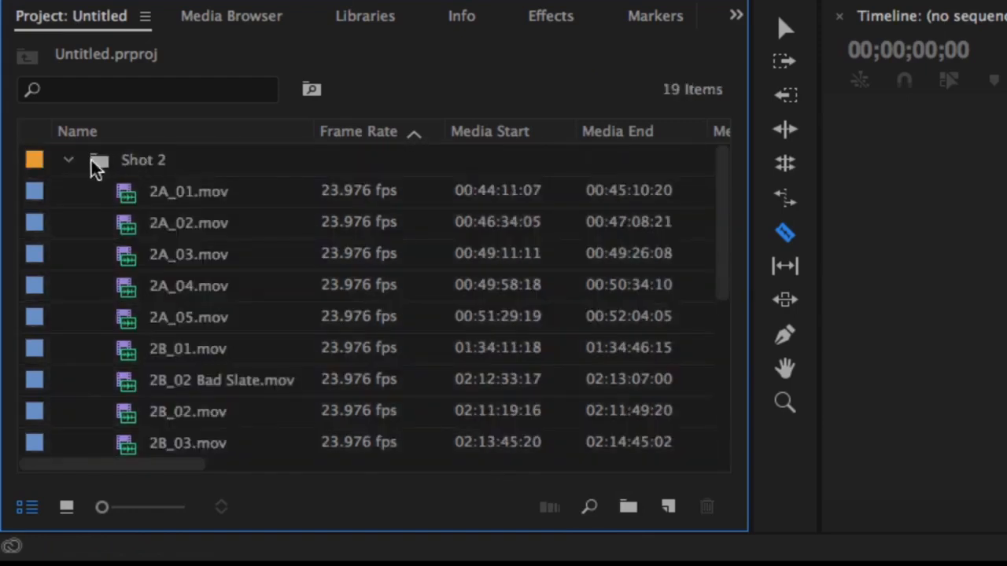
left_click(69, 162)
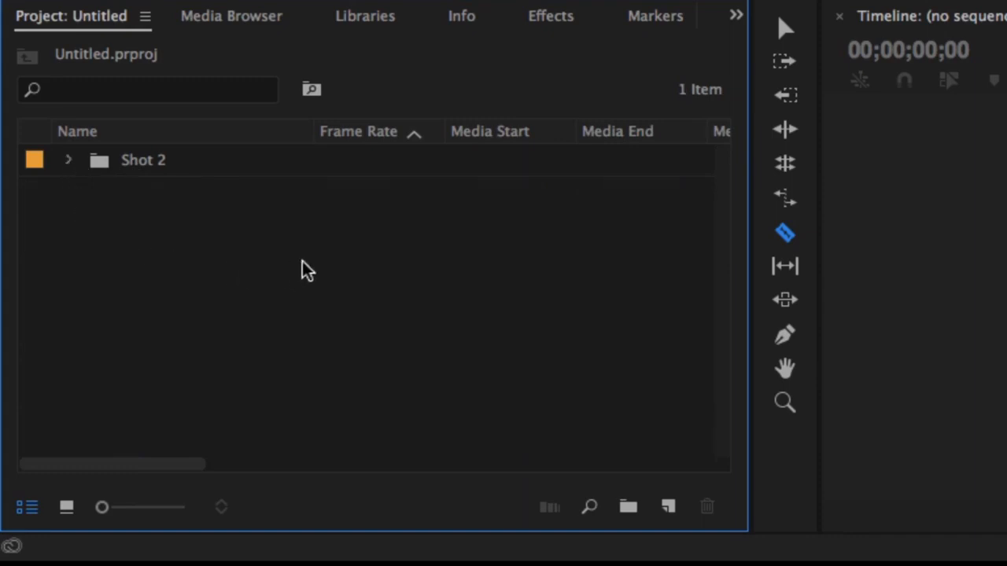
- Look through the media browser, libraries, info, effects, markers and edit history of the project
left_click(265, 23)
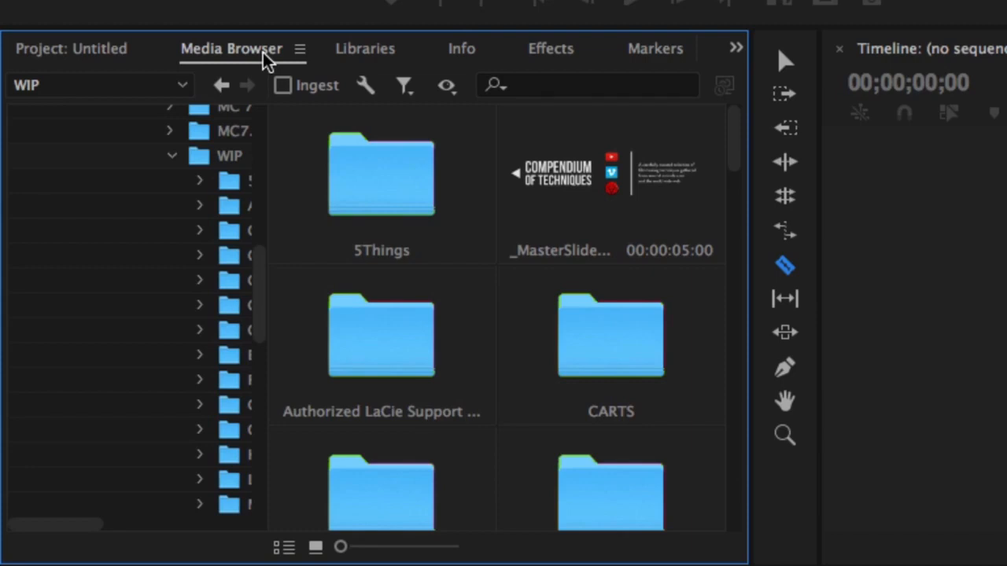
left_click(368, 51)
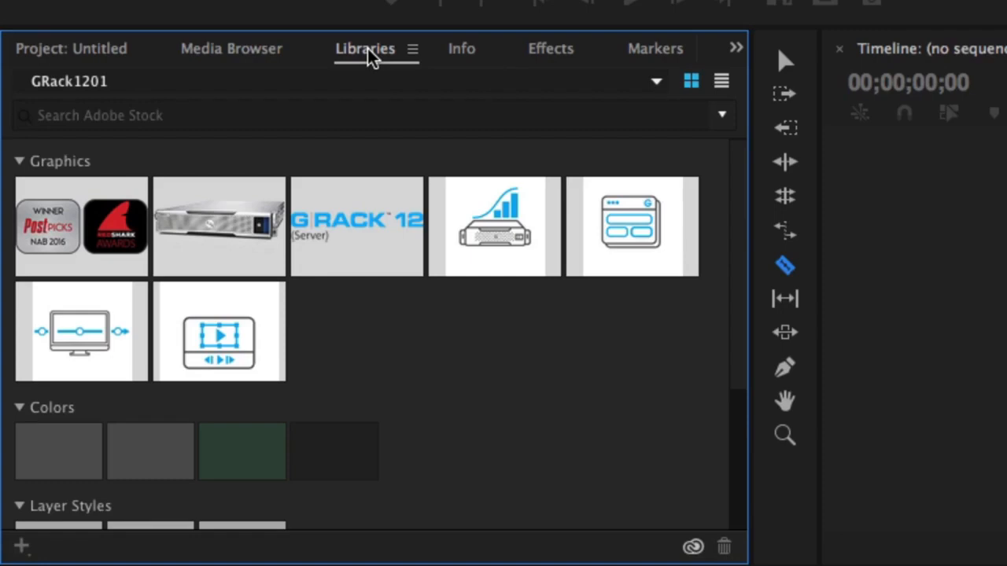
left_click(462, 57)
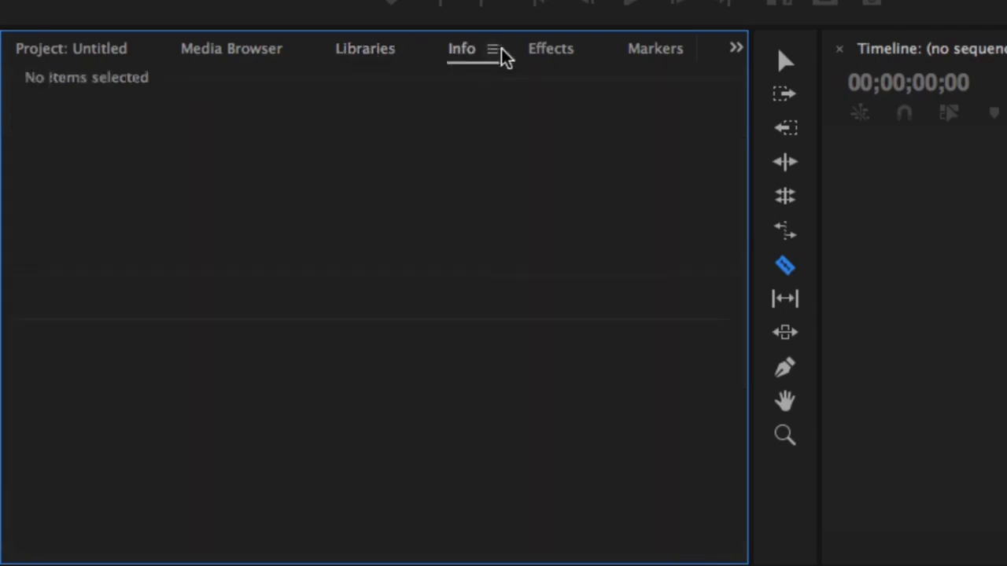
left_click(554, 60)
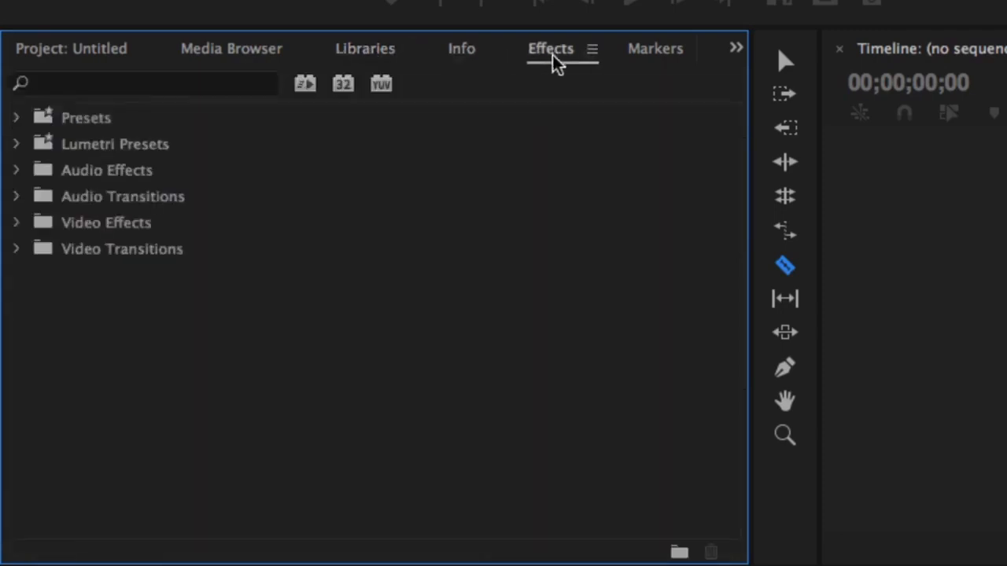
left_click(643, 60)
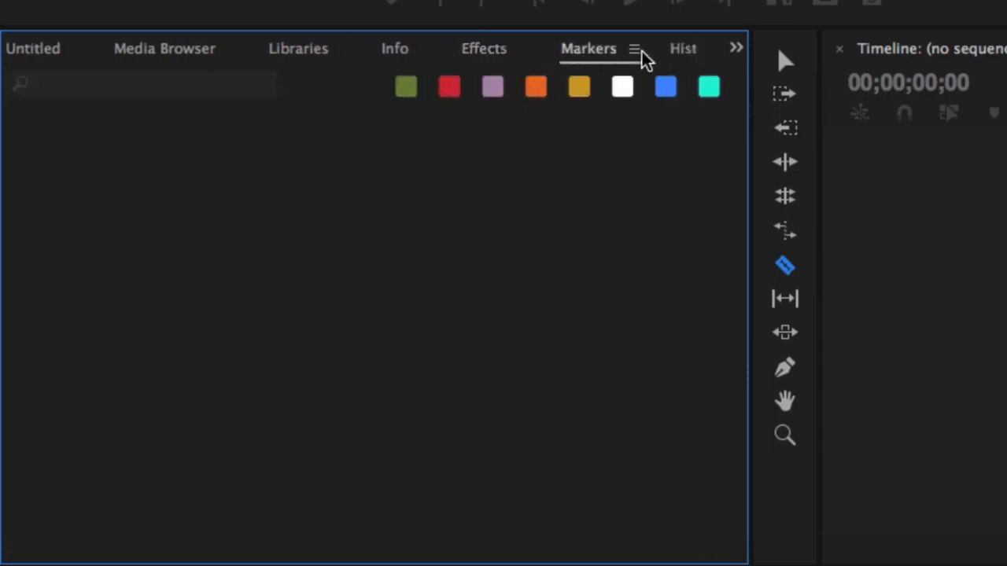
left_click(669, 62)
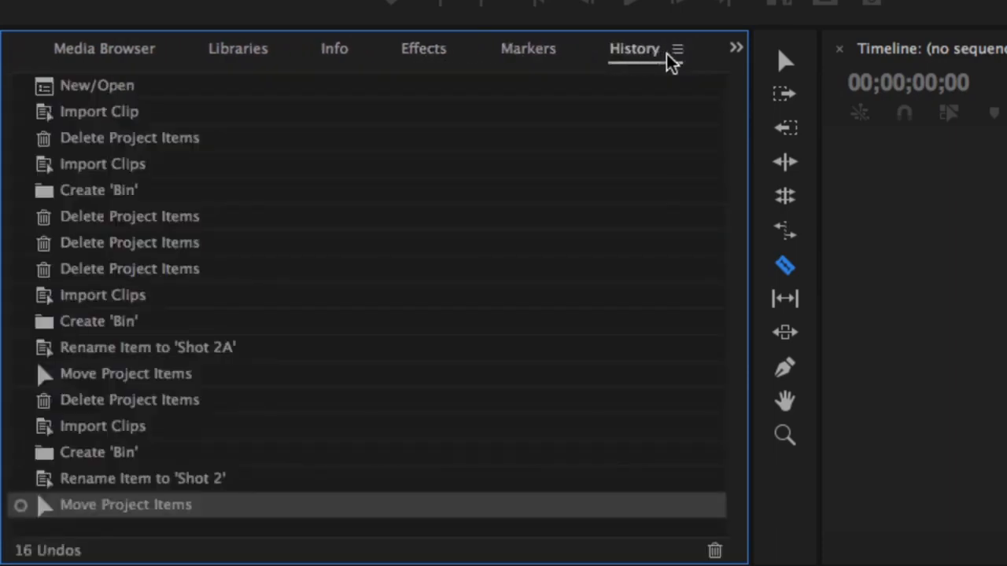
- Return to the project's contents and open the Shot 2 bin in its own window
left_click(735, 50)
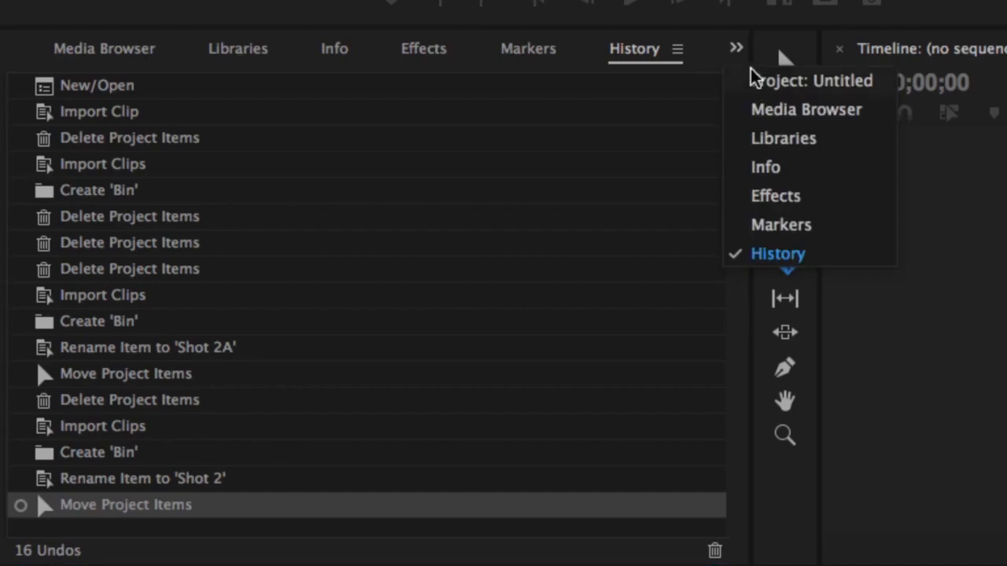
left_click(752, 78)
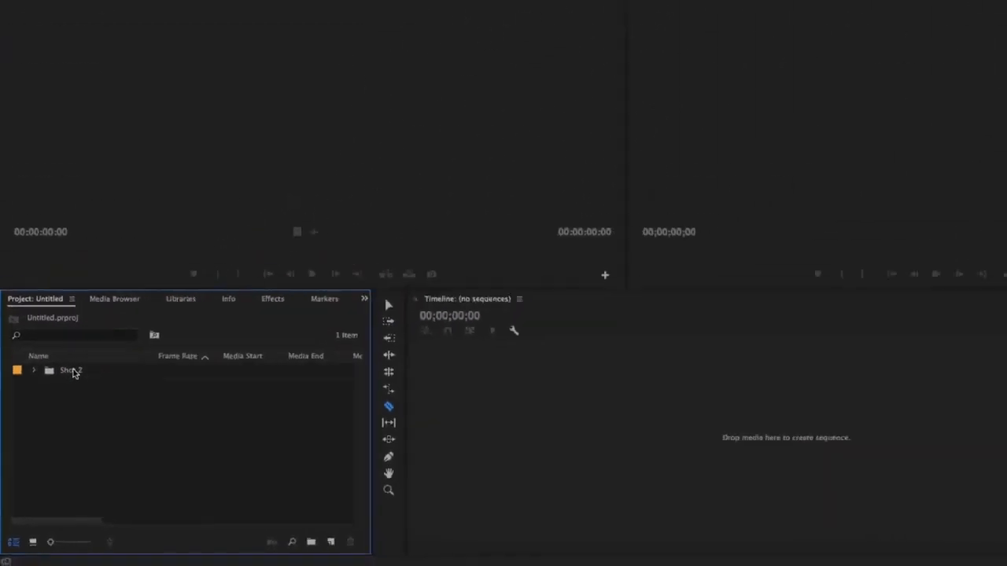
double_click(71, 371)
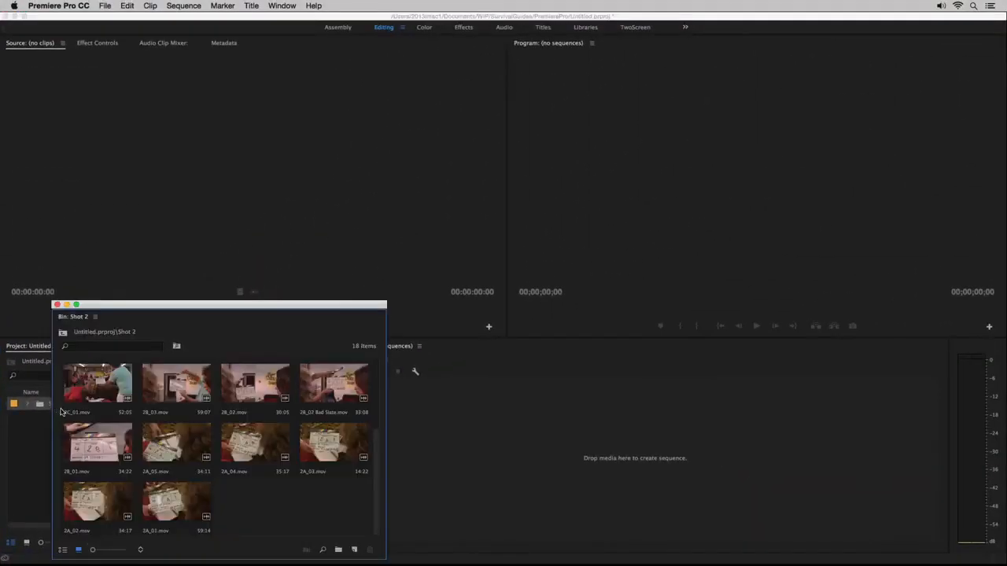
- Open clip 2C_03.mov from the Shot 2 bin for viewing and dock the floating bin window beside the project's contents
scroll(79, 417, "up", 2)
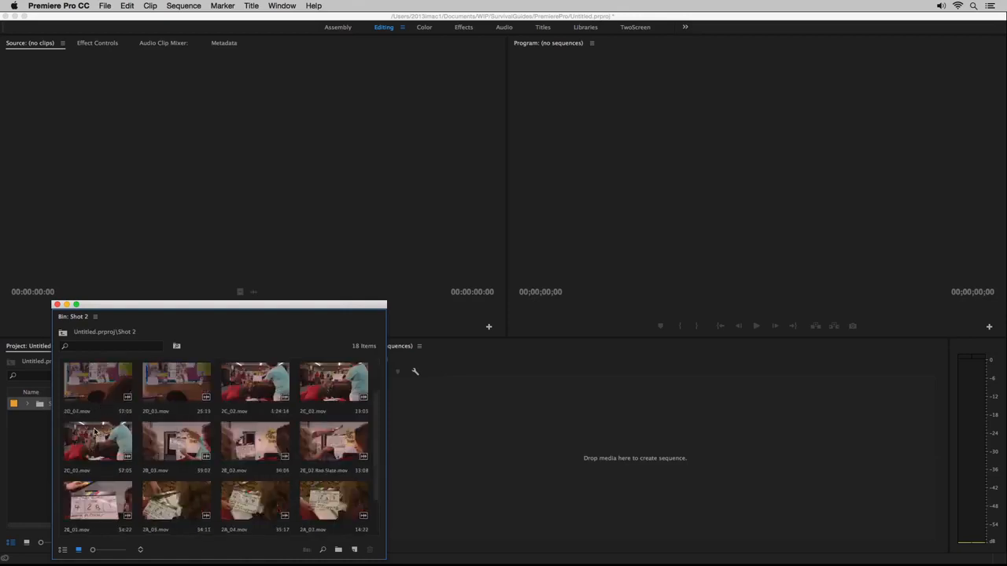
double_click(260, 376)
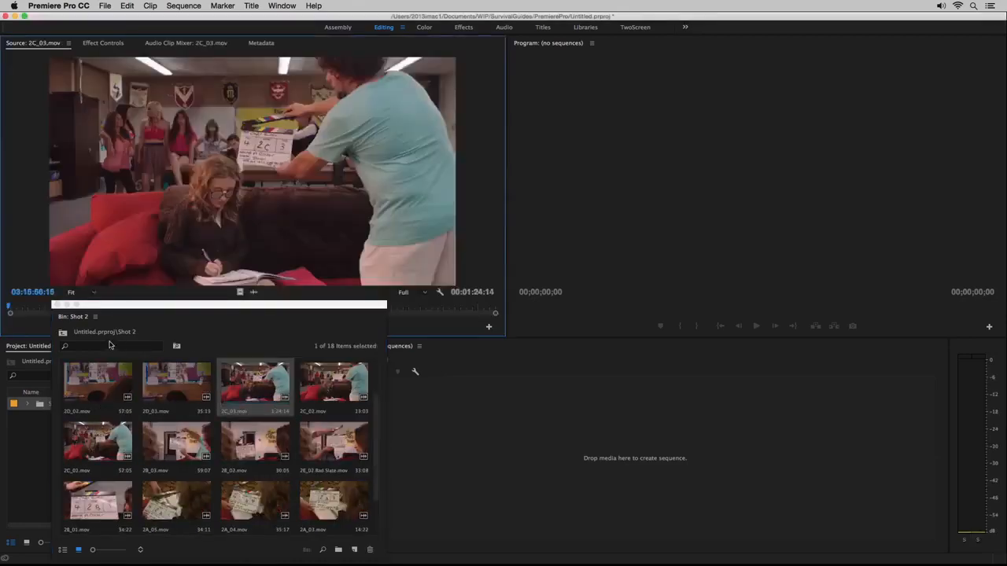
left_click_drag(79, 320, 91, 347)
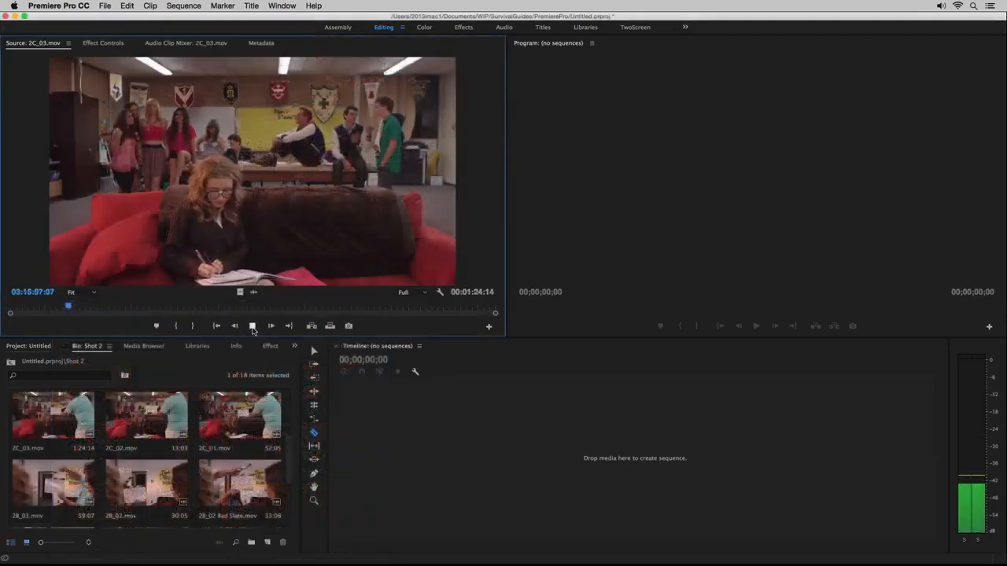
- Review 2C_03.mov in the source monitor by playing it forward, pausing, and playing it backward at normal and faster speed
left_click(252, 327)
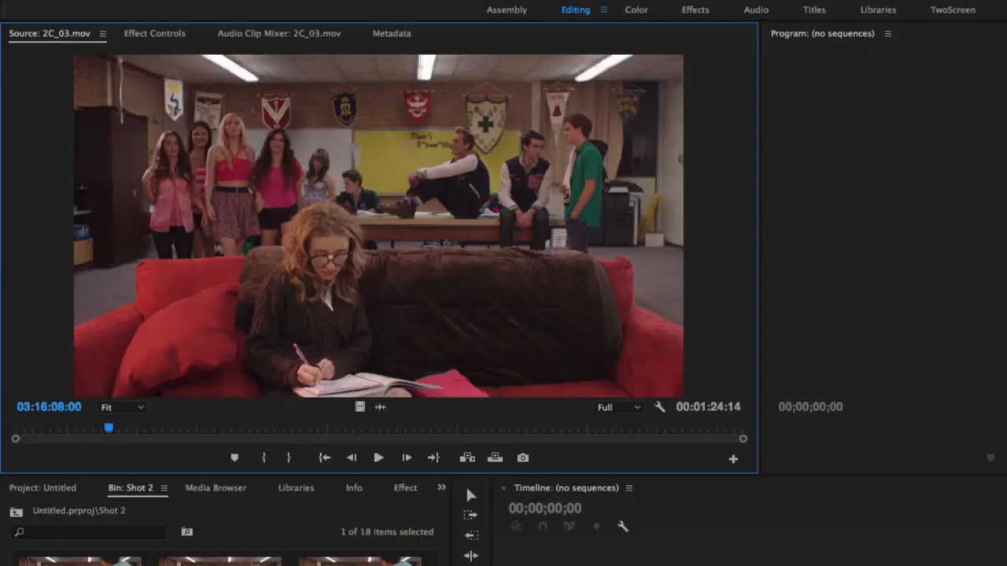
key("space")
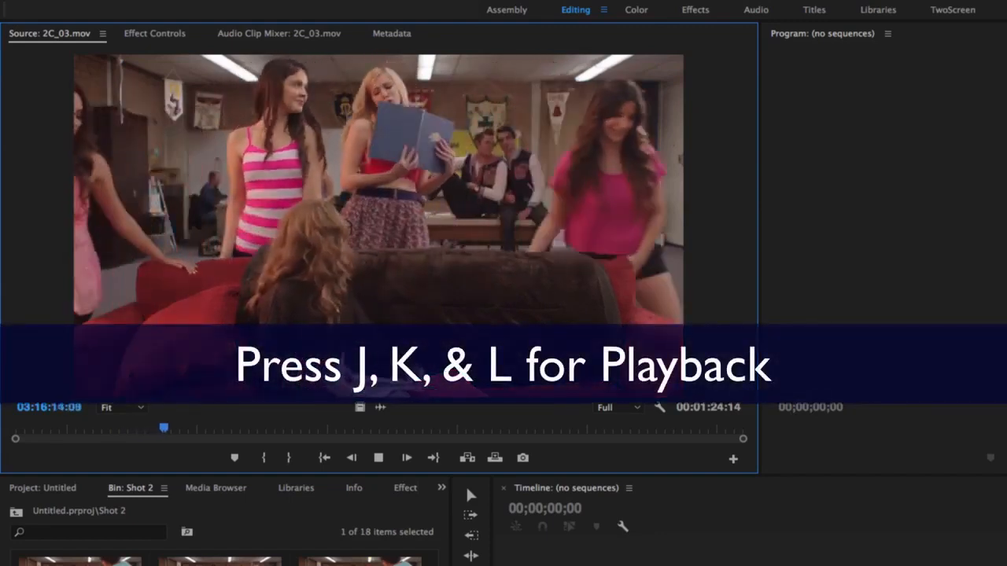
key("k")
key("j")
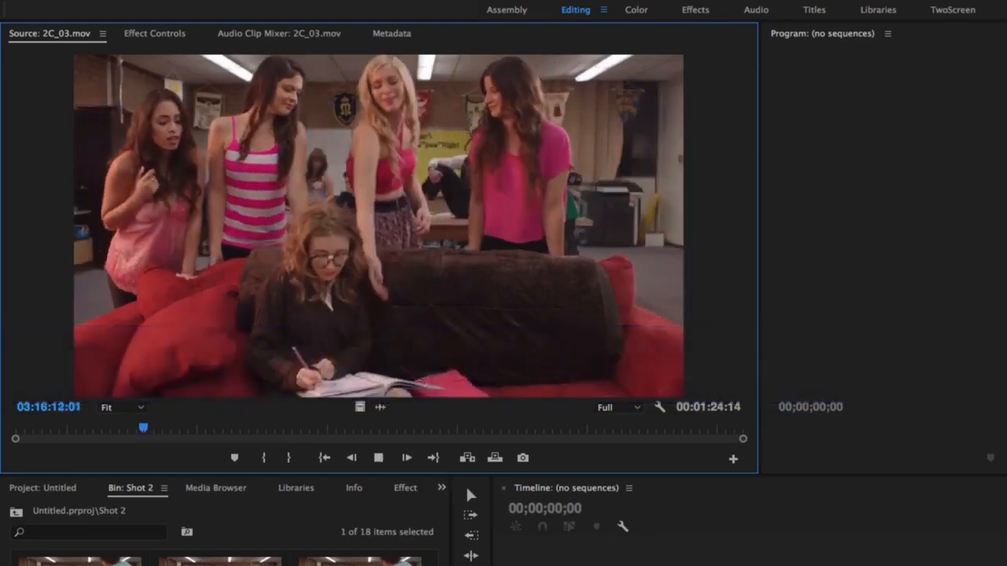
key("k")
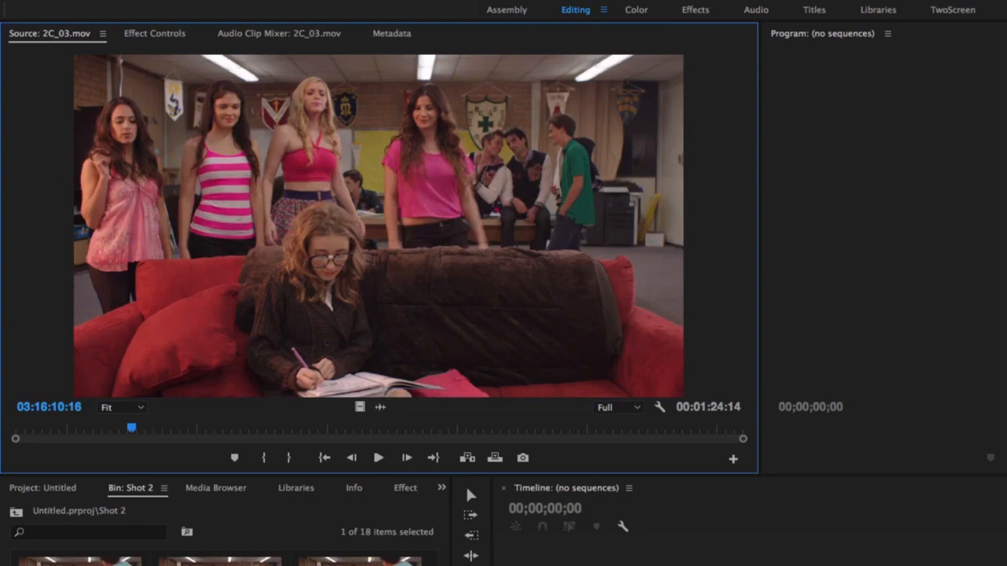
key("l")
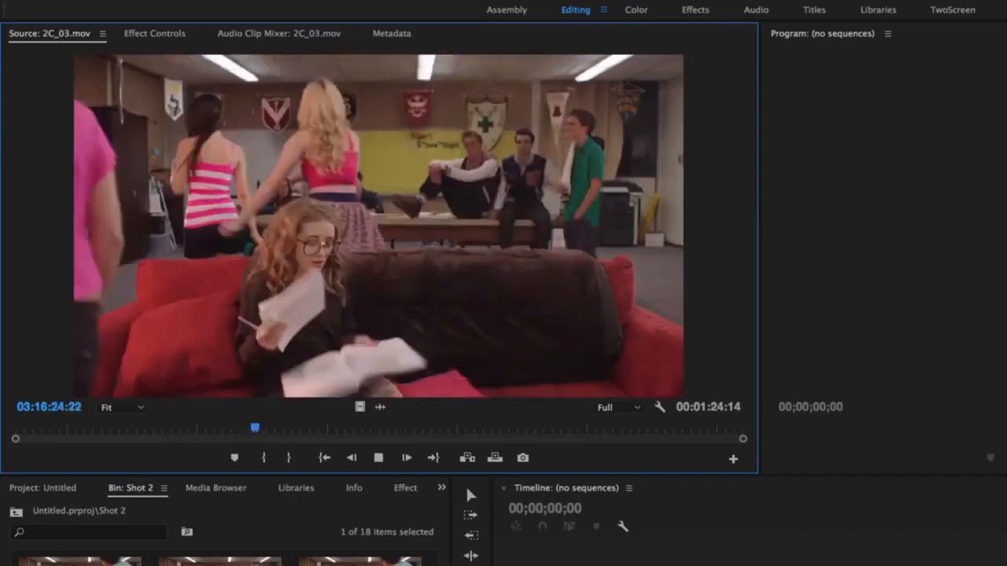
key("j")
key("j")
key("j")
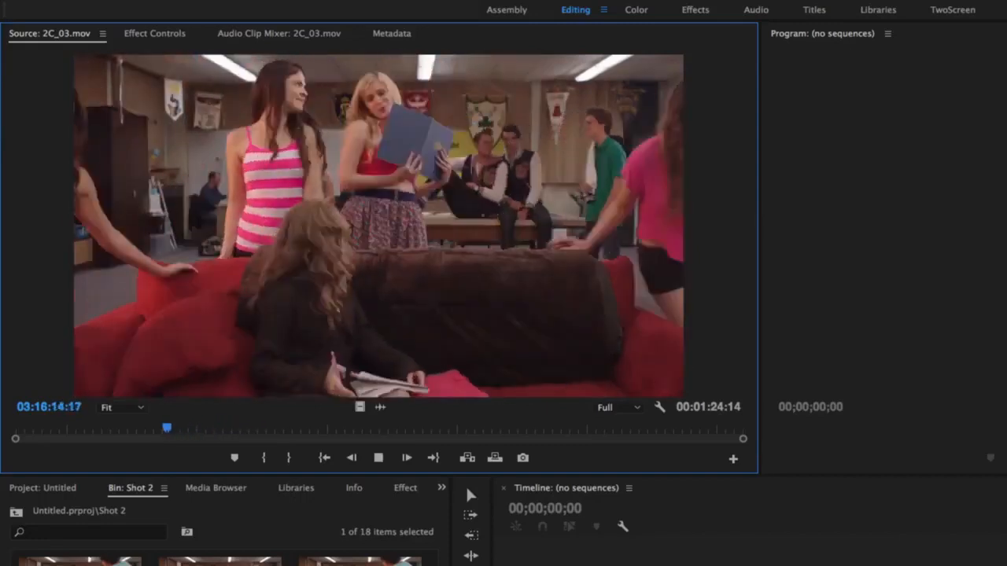
key("k")
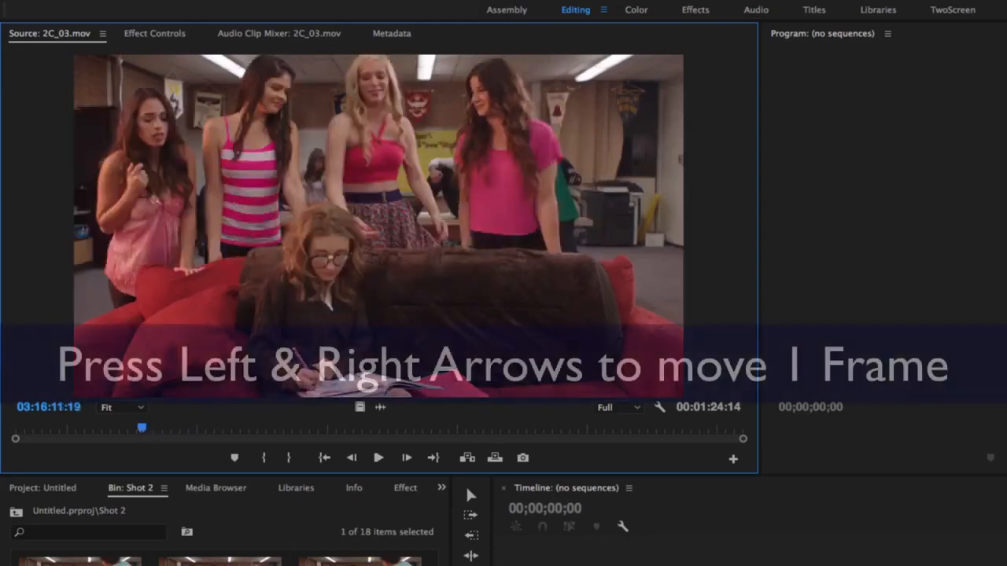
- Step through 2C_03.mov one frame at a time, a few frames forward and then back
key("Right")
key("Right")
key("Right")
key("Right")
key("Right")
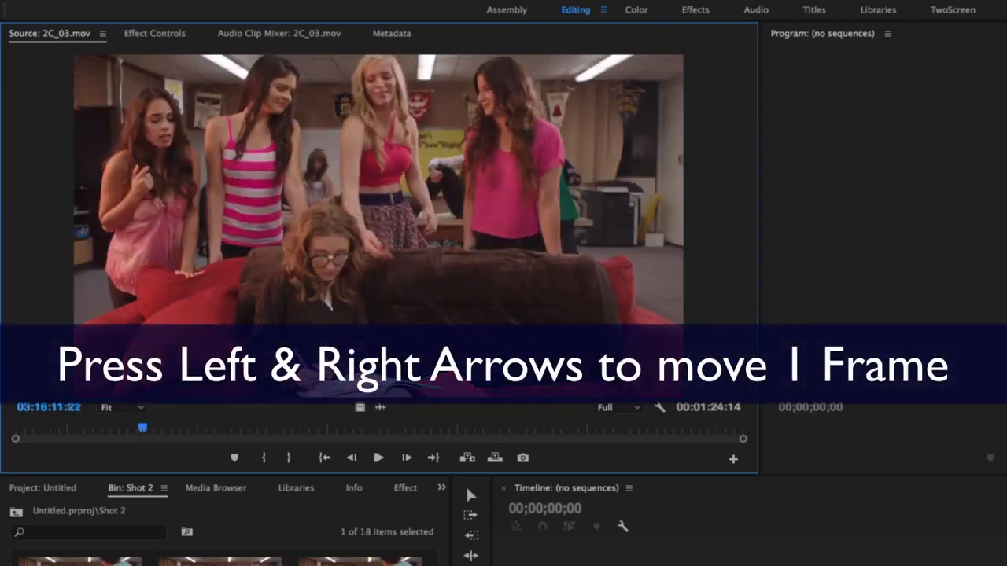
key("Left")
key("Left")
key("Left")
key("Left")
key("Left")
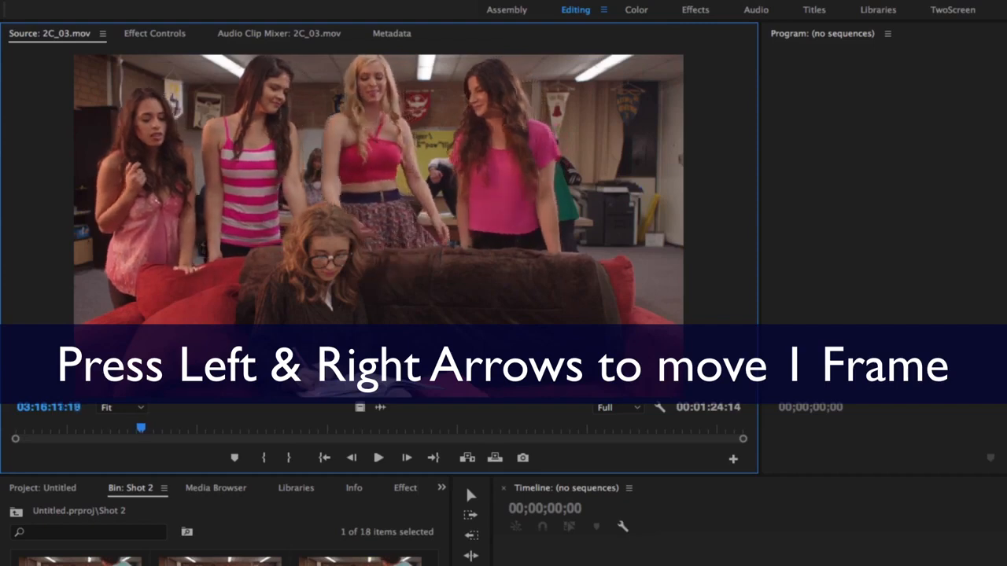
key("Left")
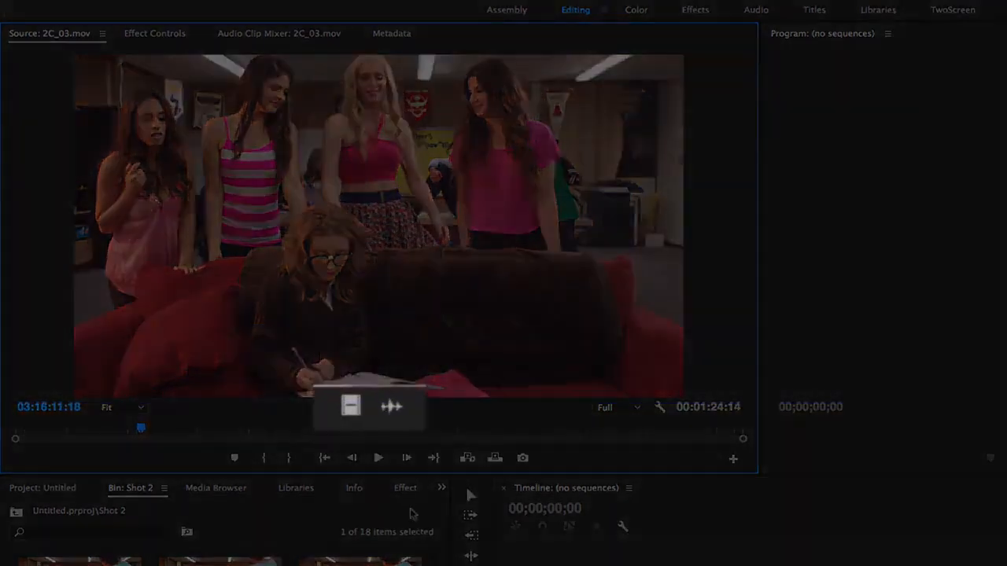
- Play 2C_03.mov and view its audio waveform instead of the picture
key("space")
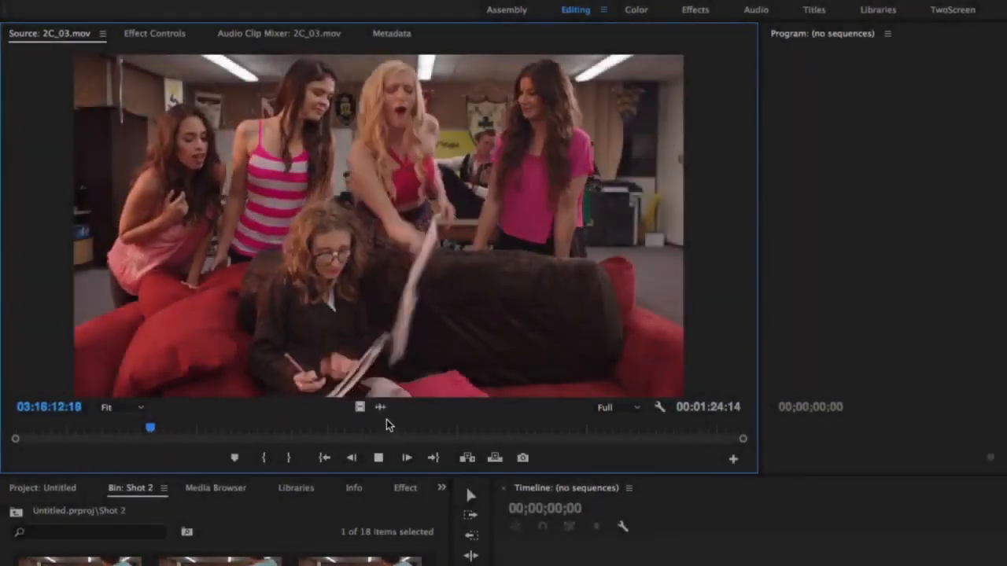
left_click(382, 406)
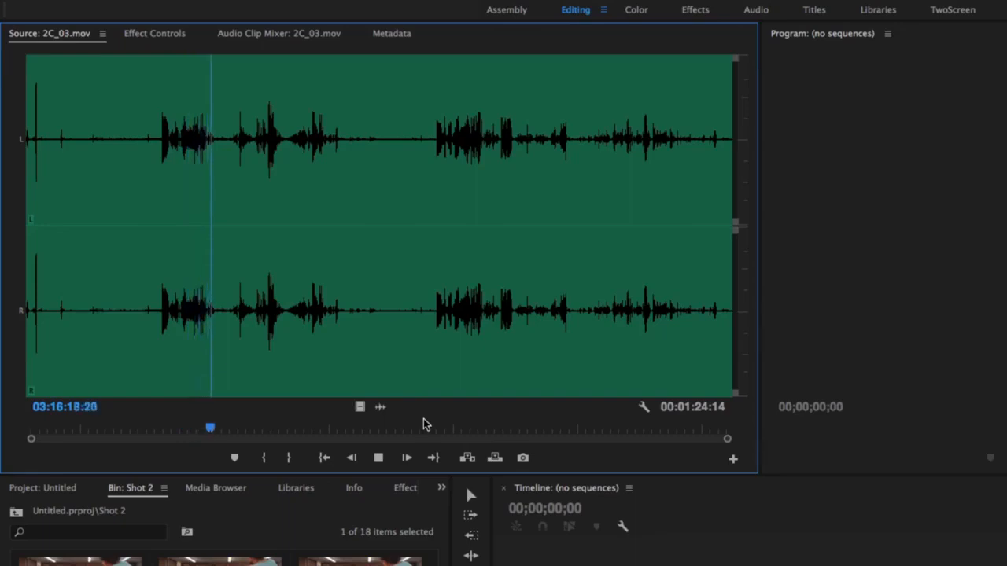
key("space")
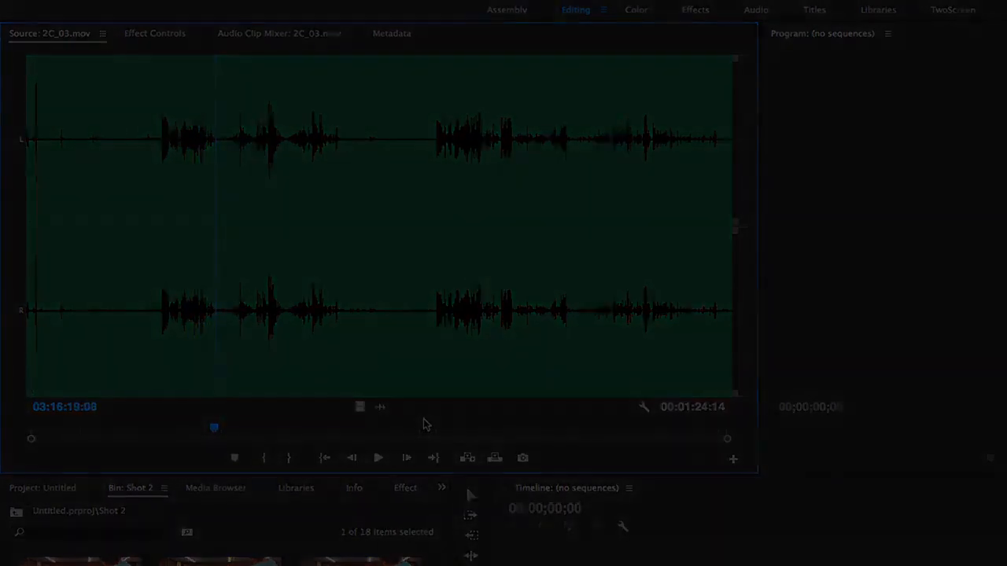
- Mark 2C_01.mov from In point 03:13:28:14 to Out point 03:13:49:10 and create a new sequence from that range
left_click_drag(134, 432, 226, 438)
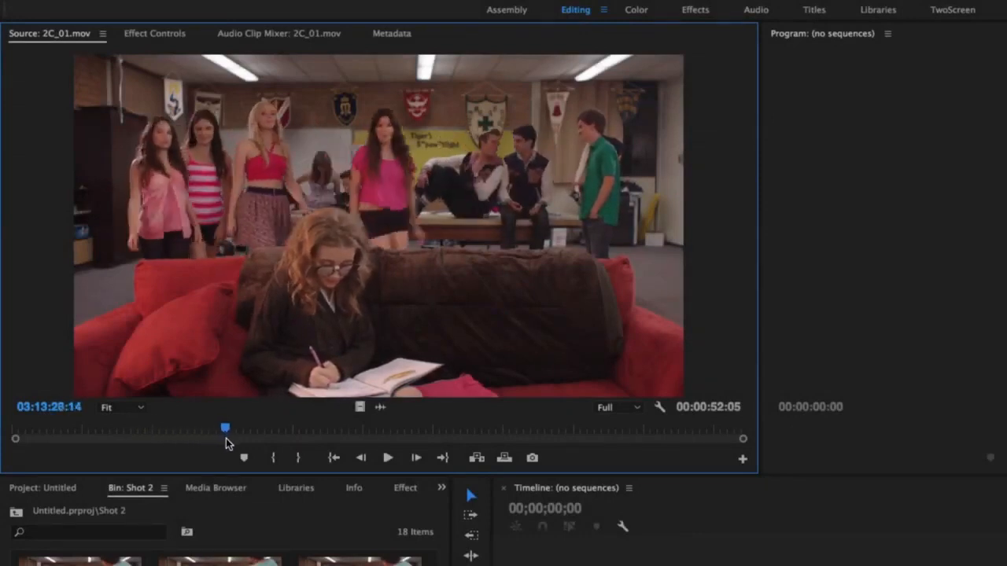
left_click(281, 461)
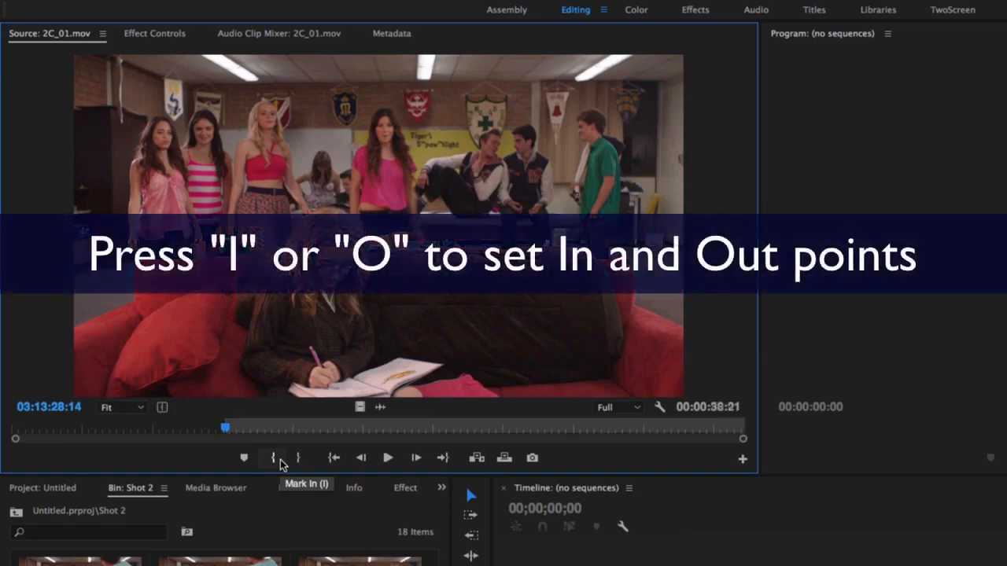
left_click_drag(226, 429, 520, 440)
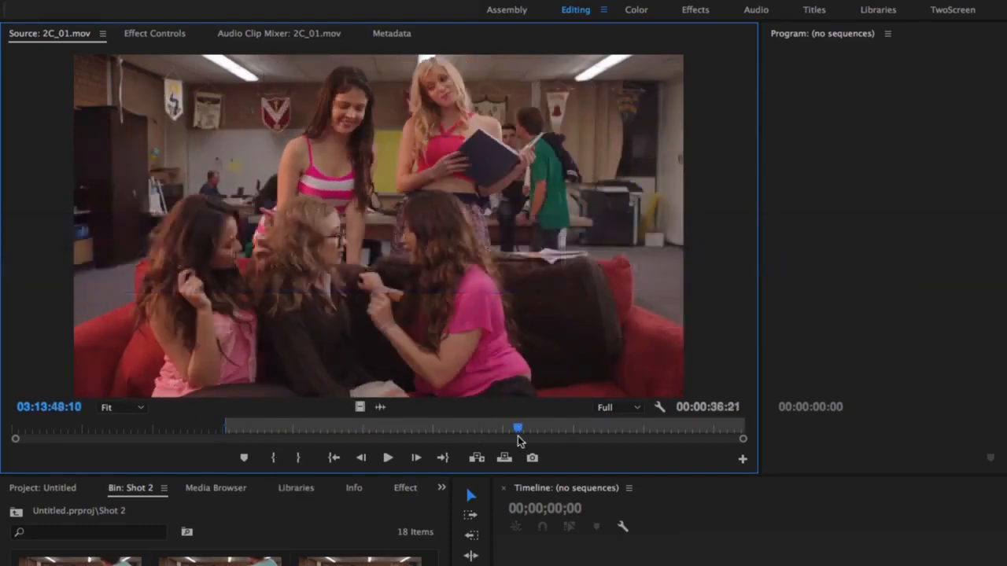
key("o")
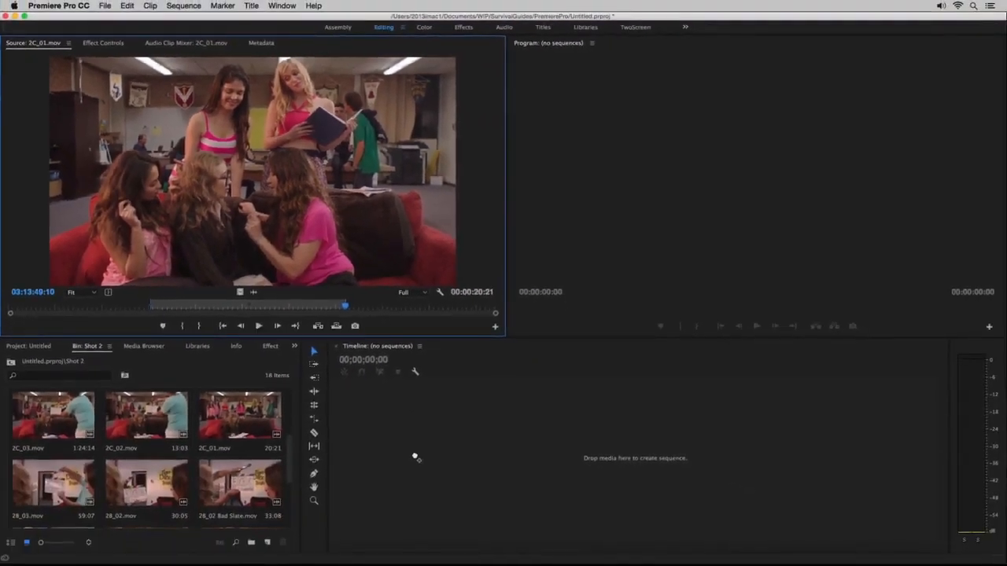
left_click_drag(414, 457, 415, 457)
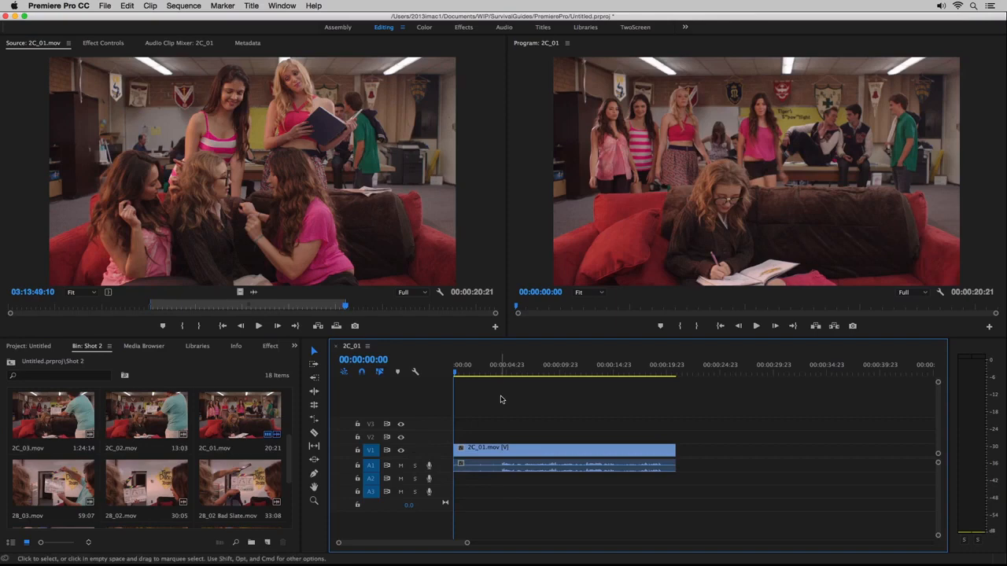
- Play the new 2C_01 sequence forward and in reverse, and return the playhead to its start
key("space")
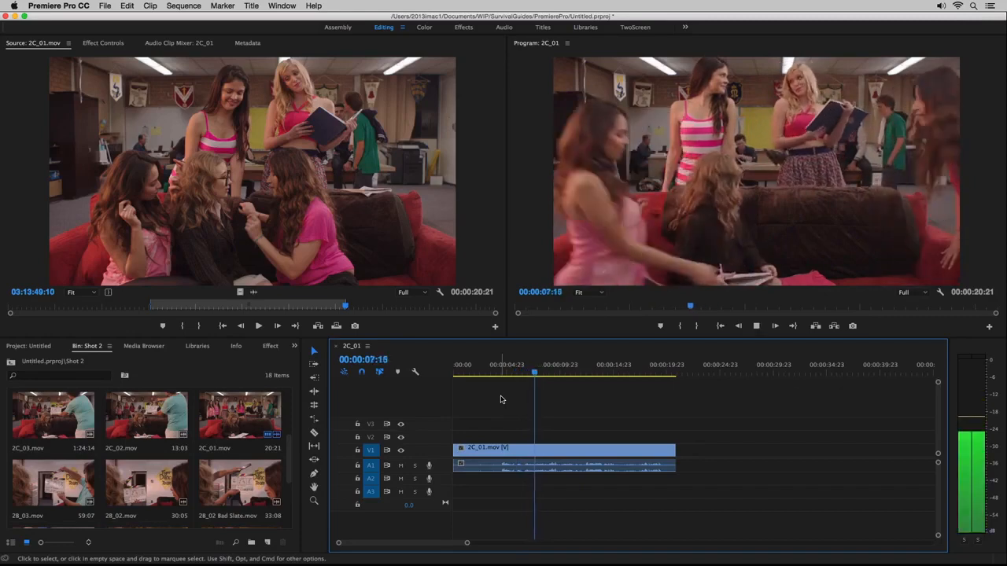
key("j")
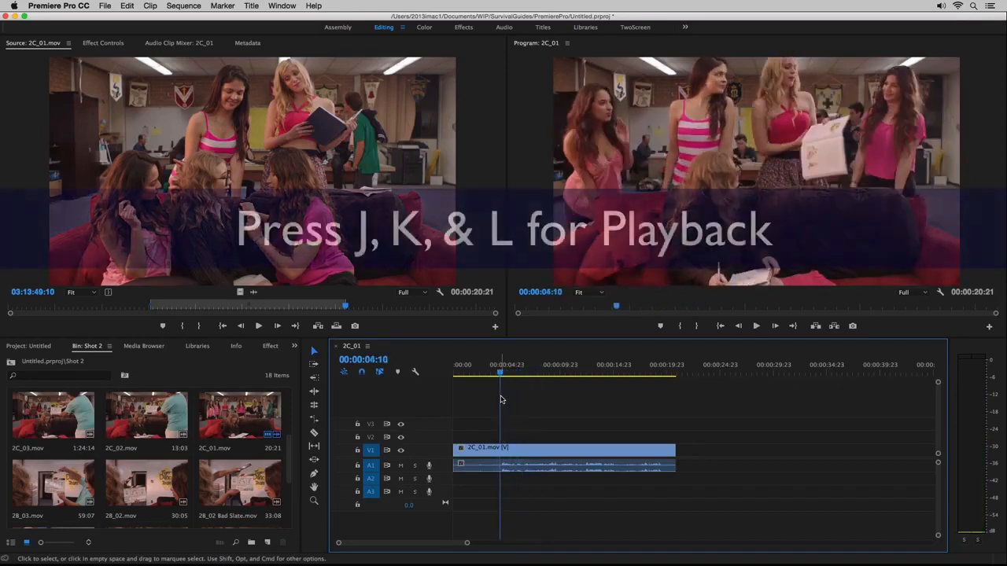
key("j")
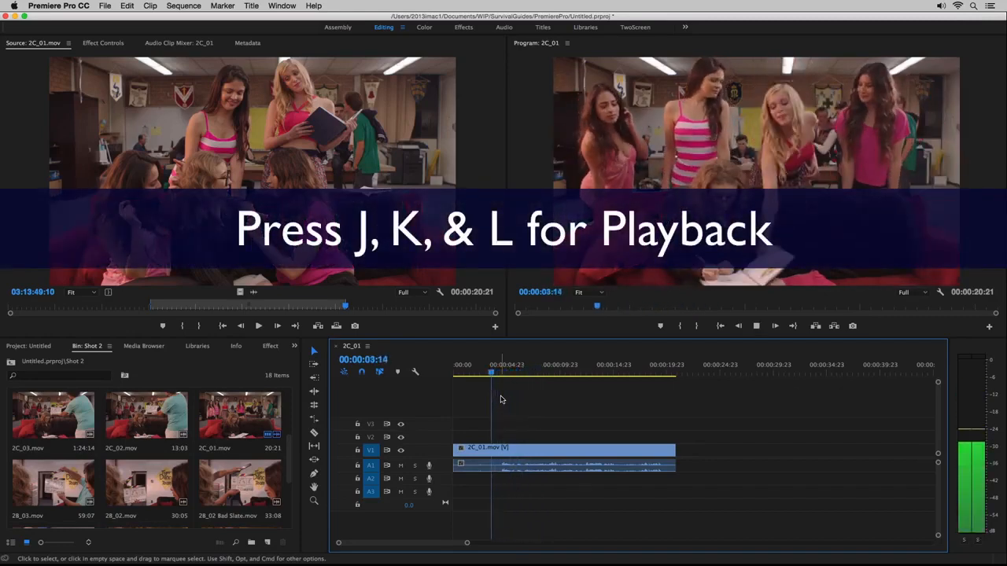
key("k")
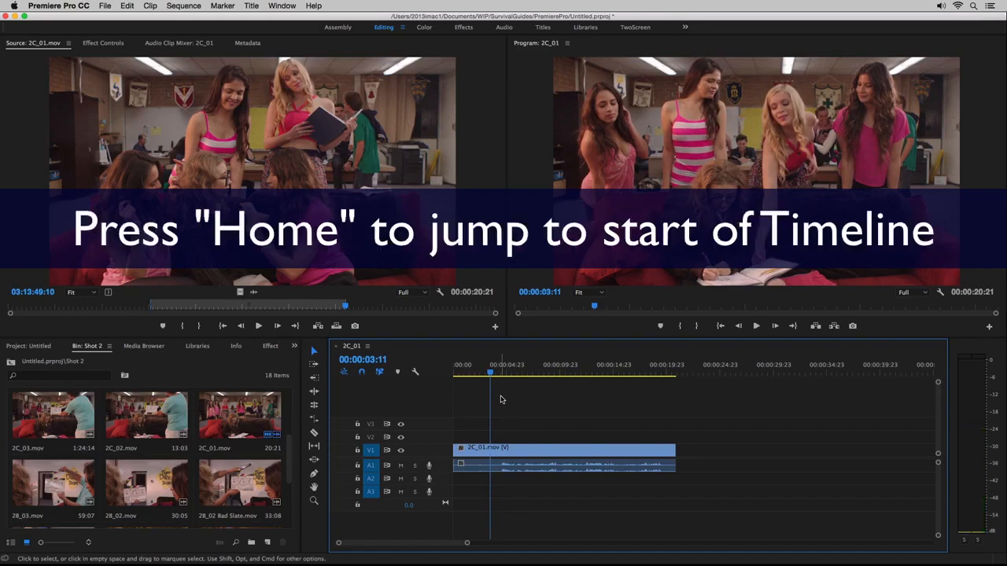
key("Home")
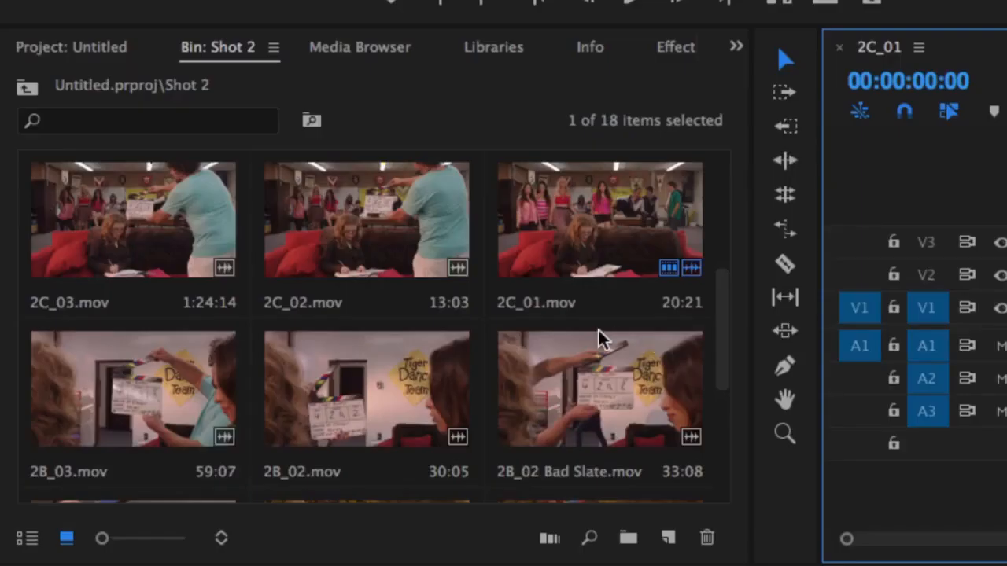
- Load 2A_04.mov from the Shot 2 bin as the source clip and play the 2C_01 sequence up to 00:00:08:03
scroll(600, 340, "down", 4)
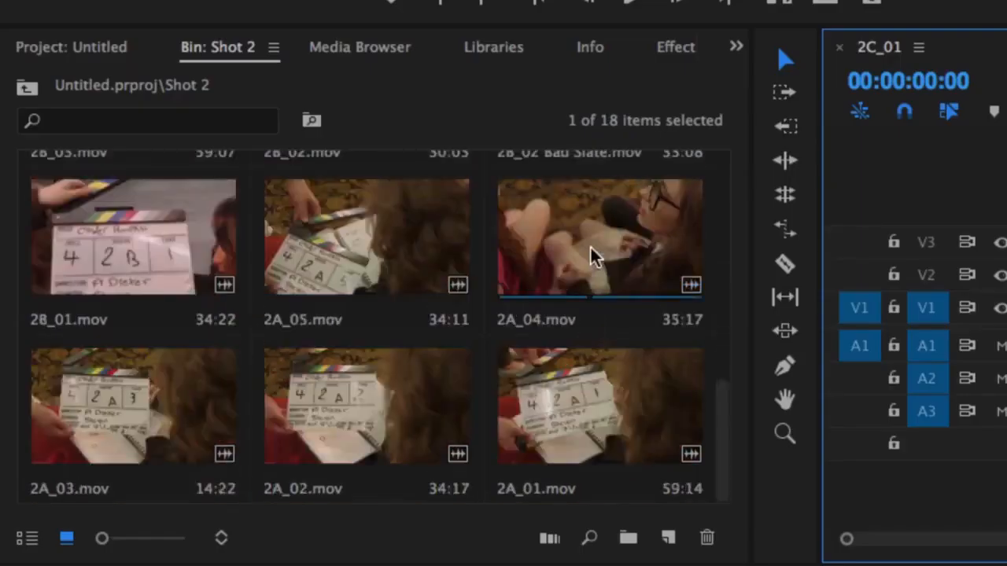
double_click(592, 254)
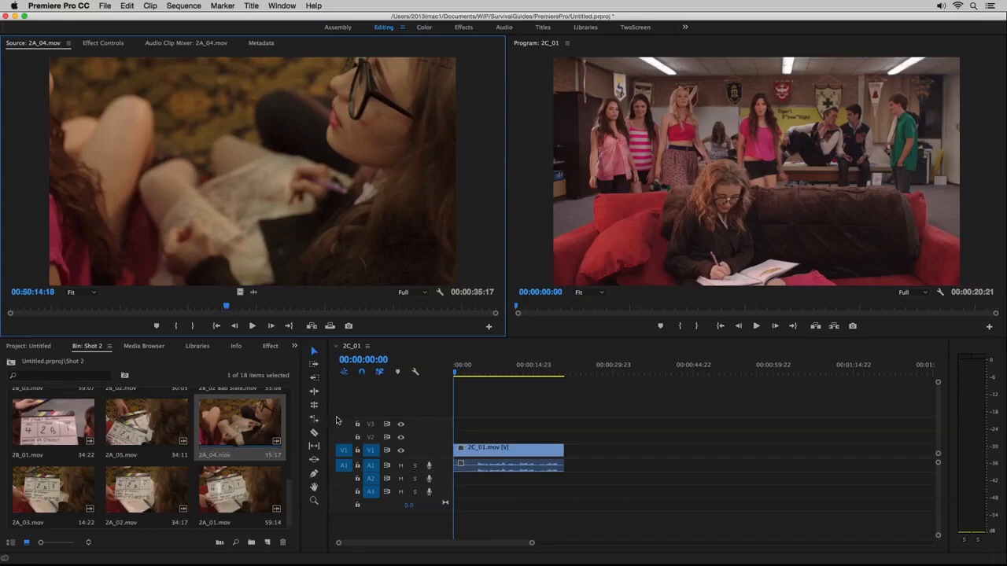
left_click(500, 408)
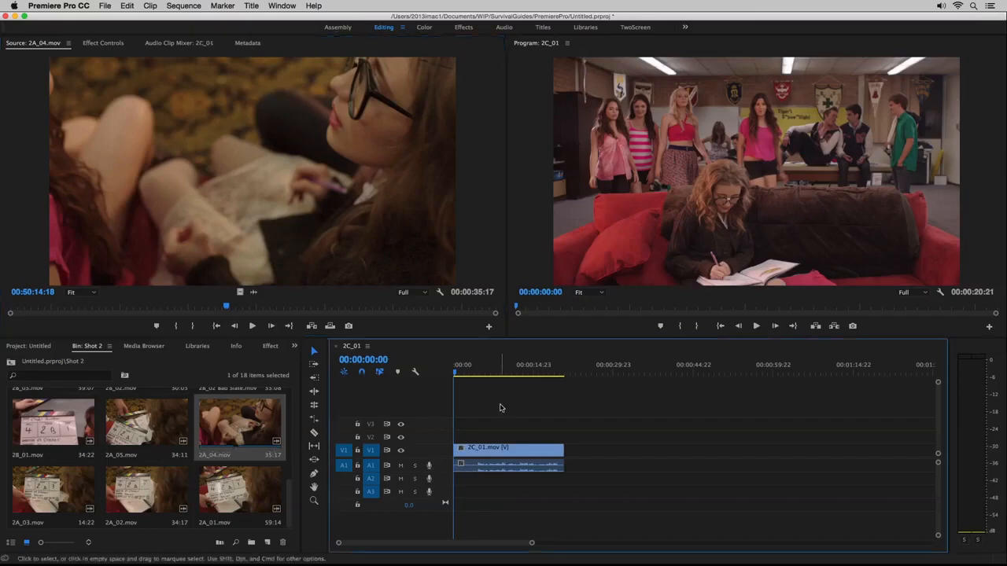
key("space")
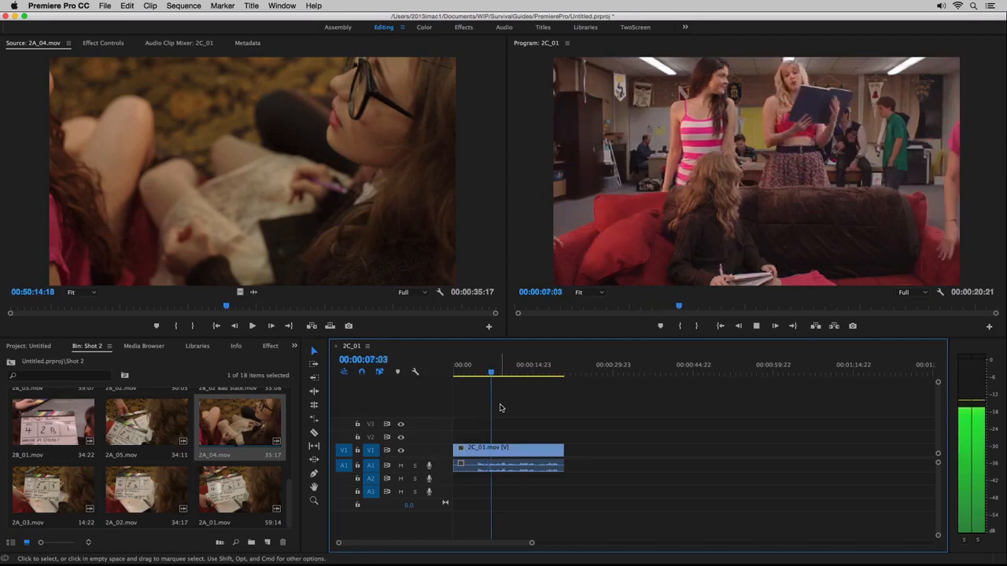
key("space")
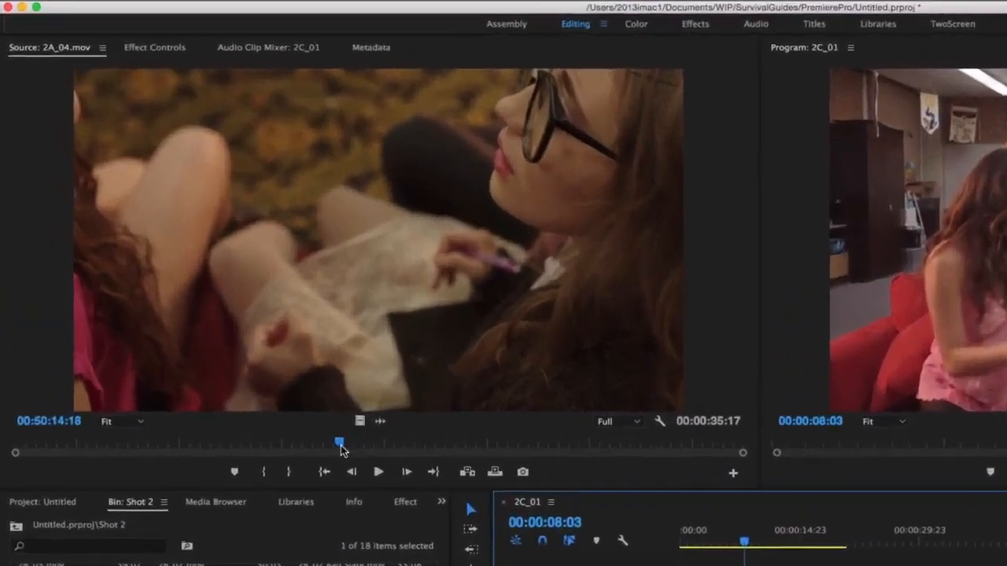
- Mark an In point in 2A_04.mov at 00:50:11:06, where the girl looks up from her raised notebook
left_click_drag(227, 311, 213, 310)
left_click_drag(320, 449, 268, 453)
key("i")
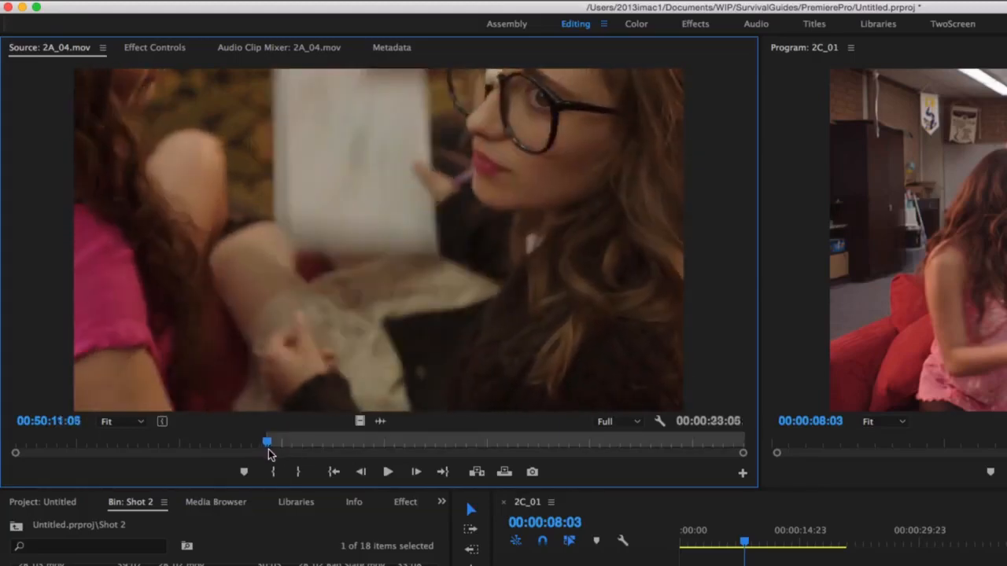
key("Left")
key("Left")
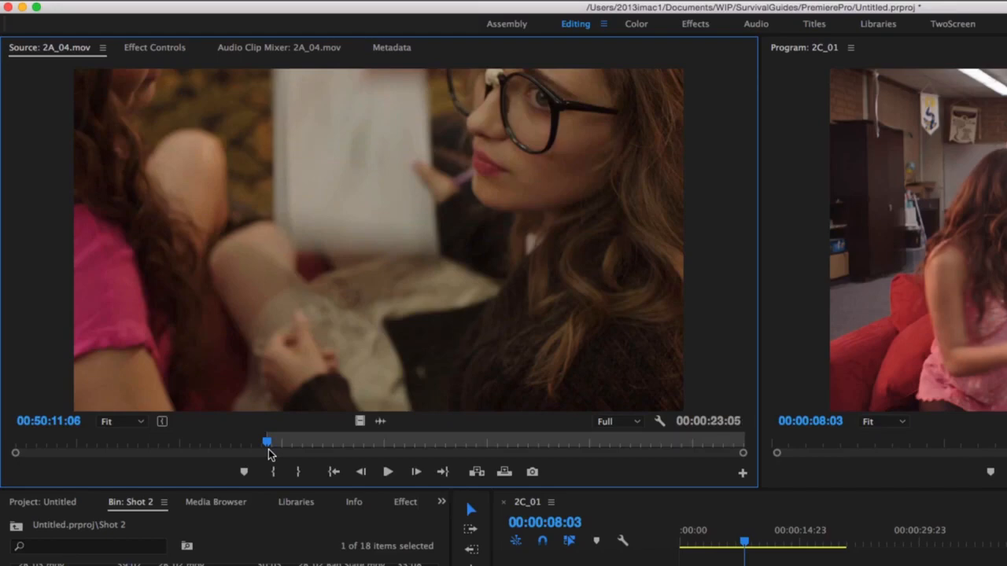
- Try overwriting the 2C_01 sequence at 00:00:08:03 with 2A_04.mov from its In point onward
left_click_drag(330, 341, 1006, 368)
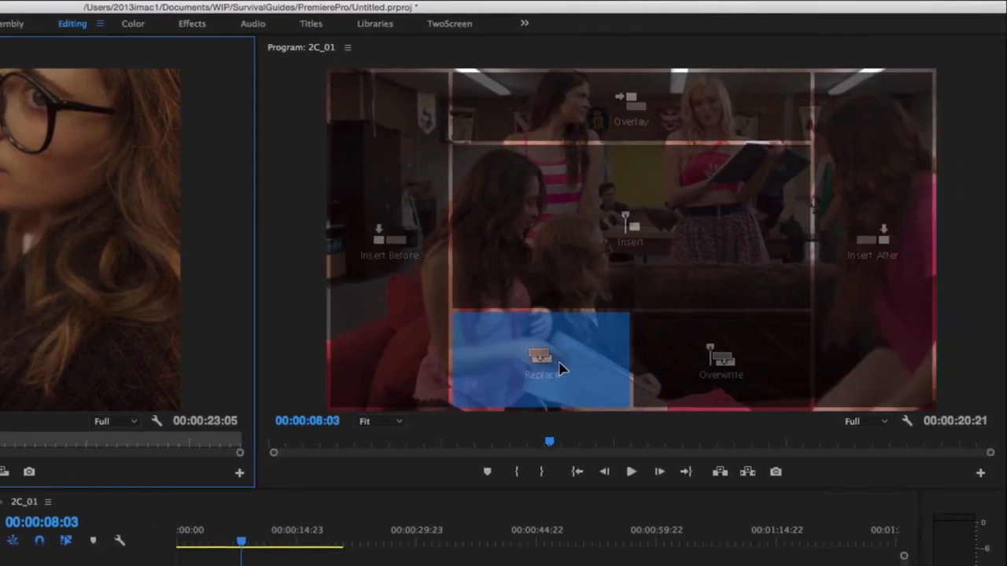
left_click_drag(561, 369, 672, 370)
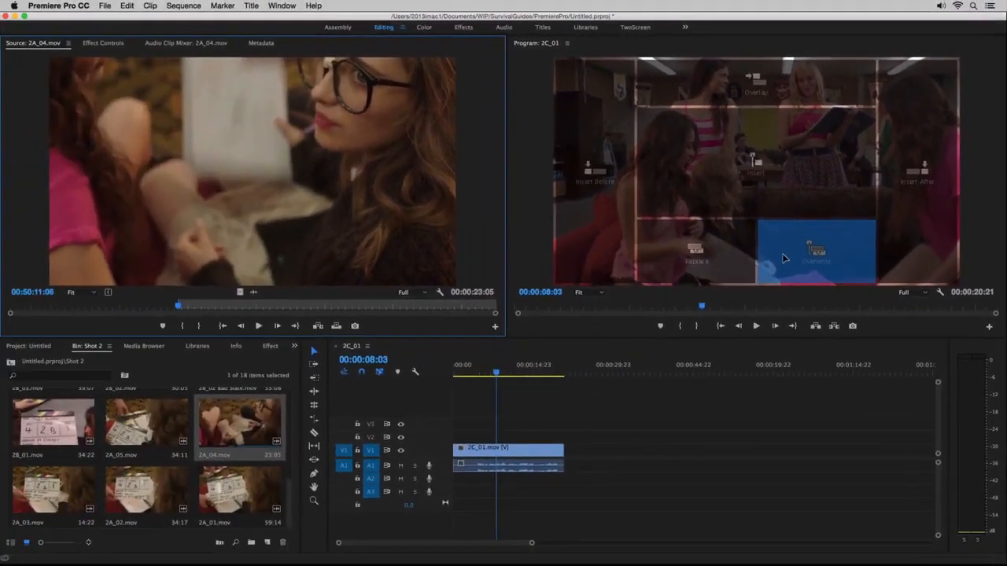
left_click_drag(784, 258, 782, 257)
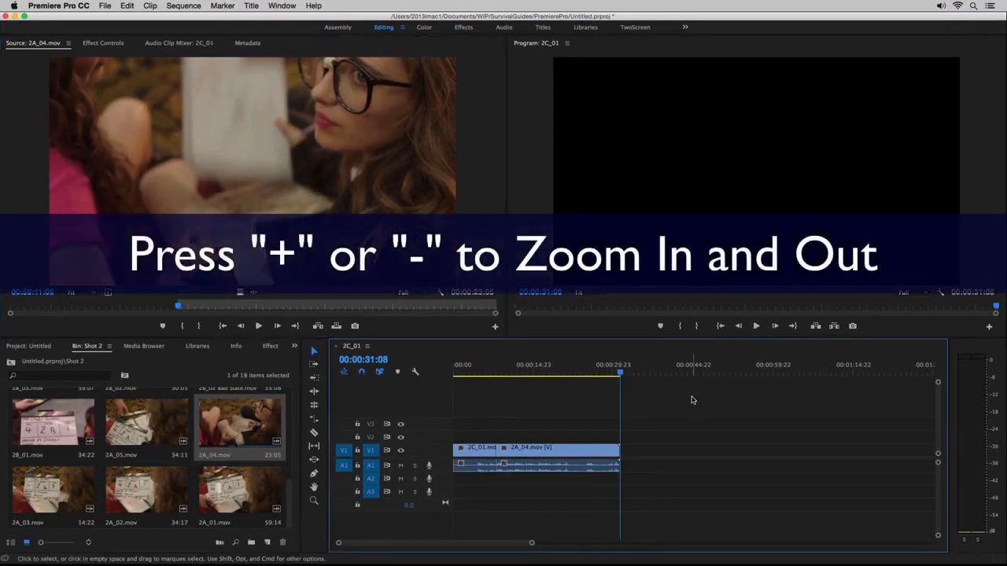
- Play the 2C_01 sequence from its start through the cut from 2C_01.mov to 2A_04.mov
key("equal")
key("equal")
key("equal")
key("minus")
key("minus")
key("minus")
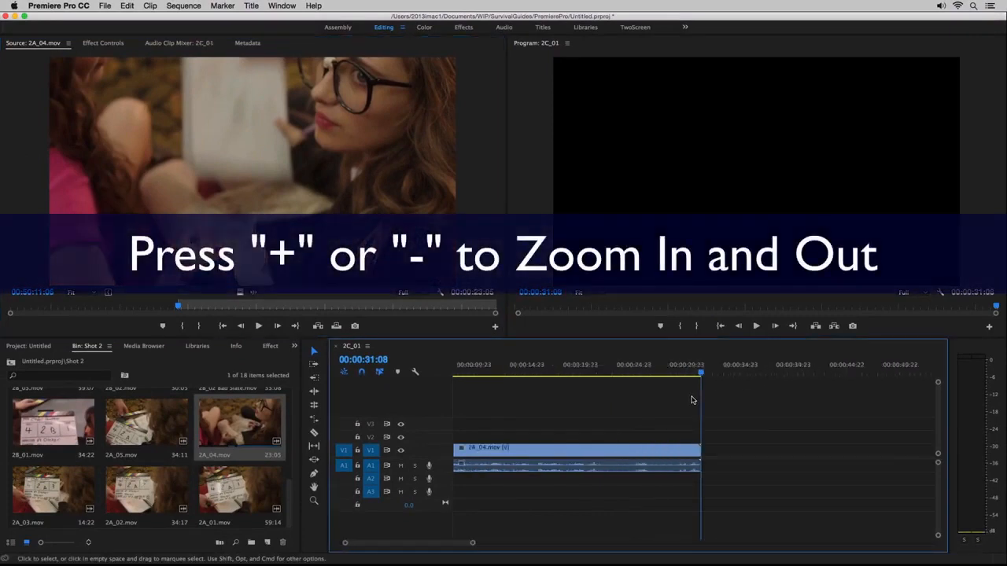
key("Home")
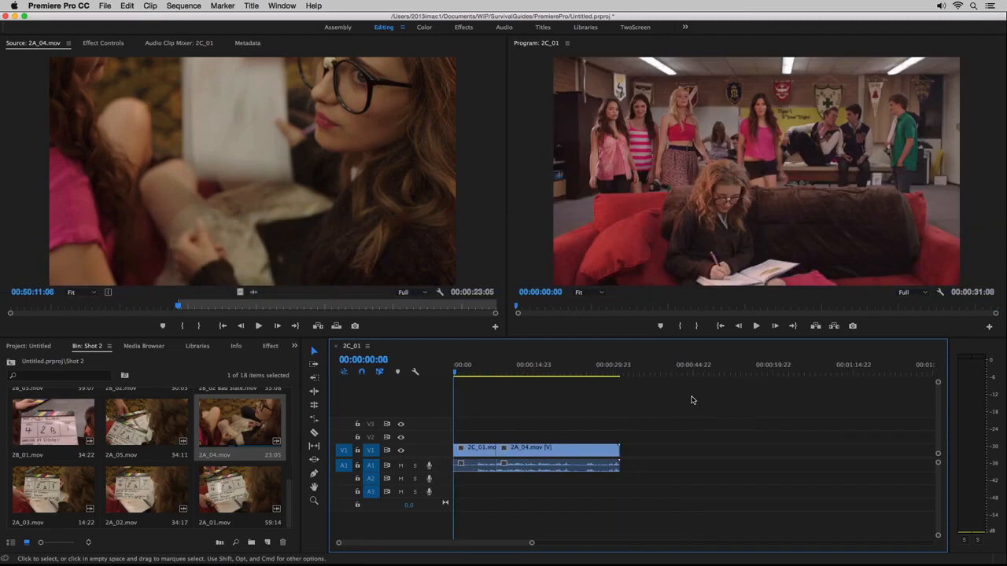
key("space")
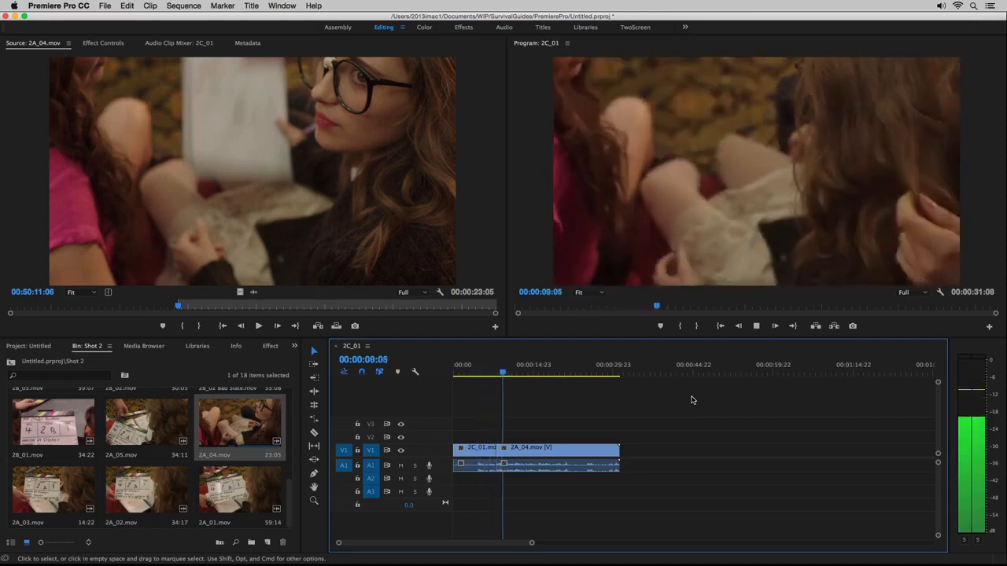
key("space")
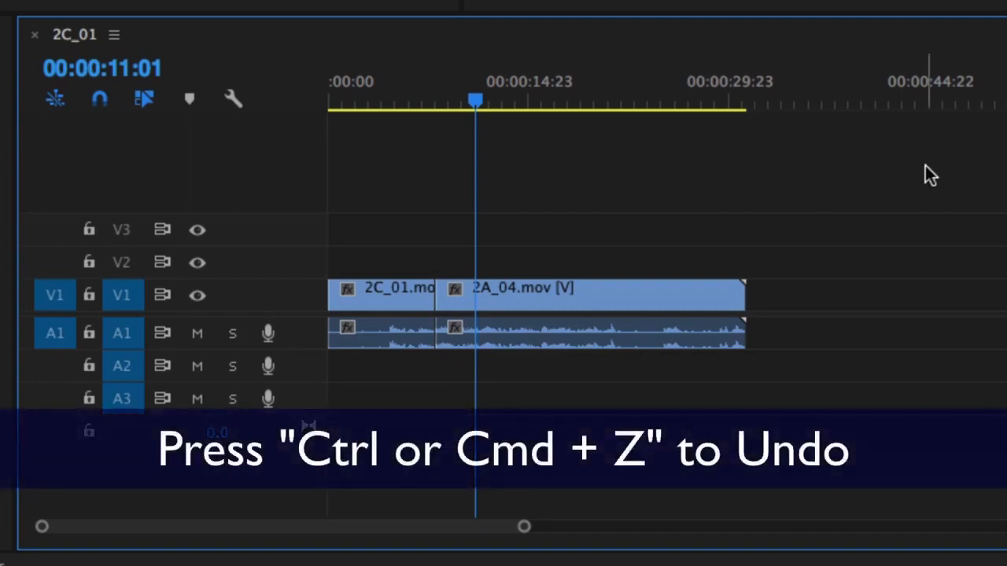
- Undo the 2A_04.mov overwrite and mark the sequence from In point 00:00:08:03 to Out point 00:00:09:17
key("ctrl+z")
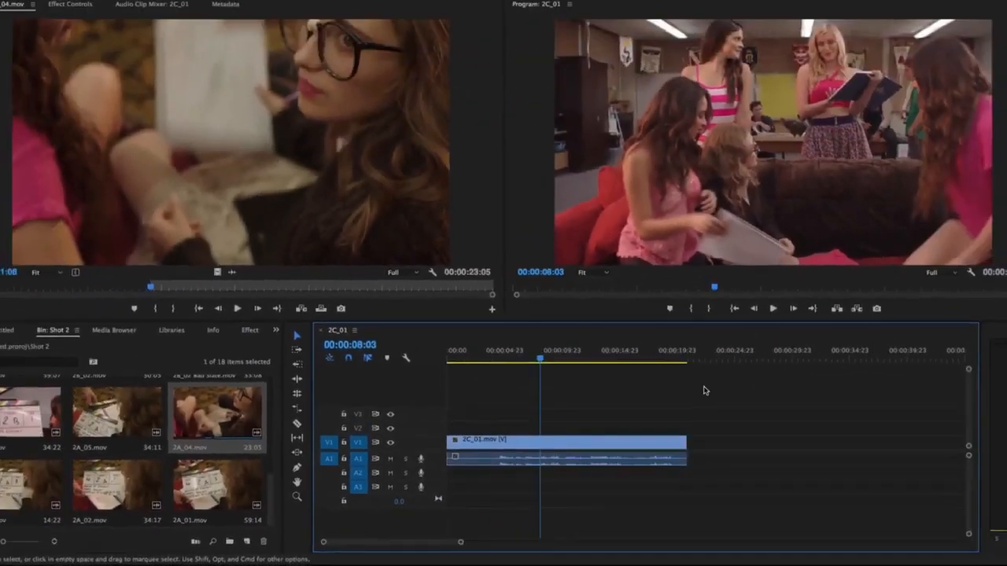
key("backslash")
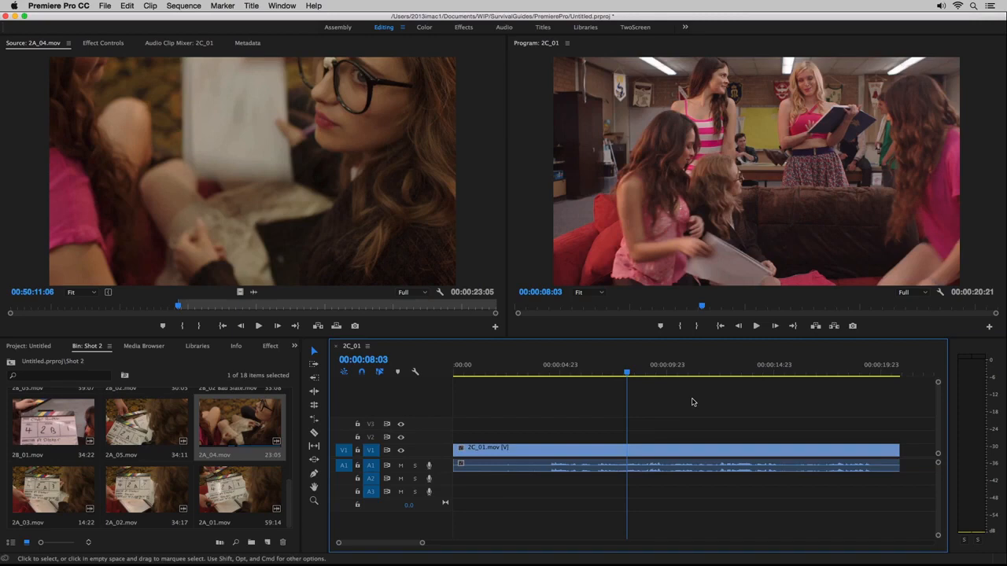
key("i")
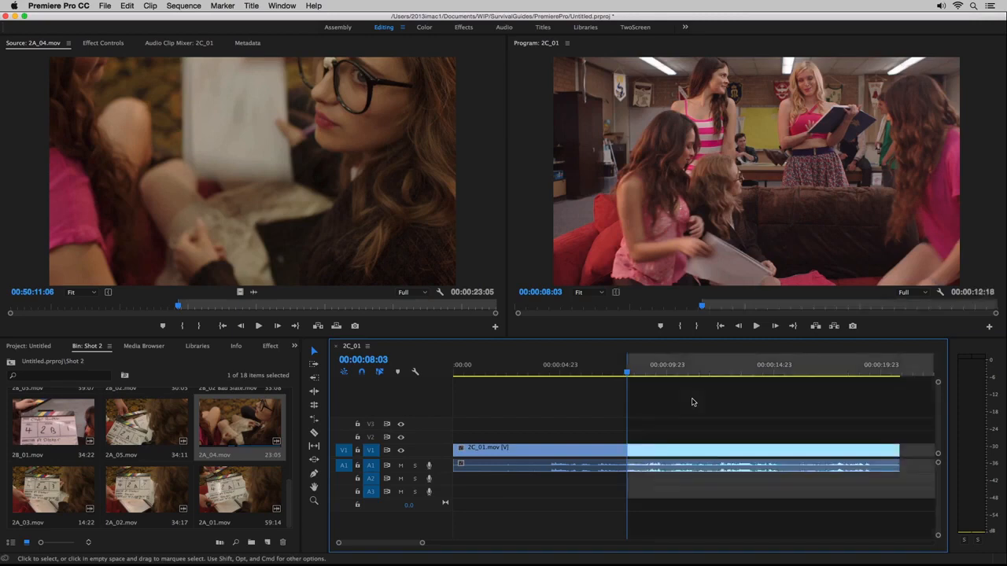
left_click_drag(629, 374, 663, 376)
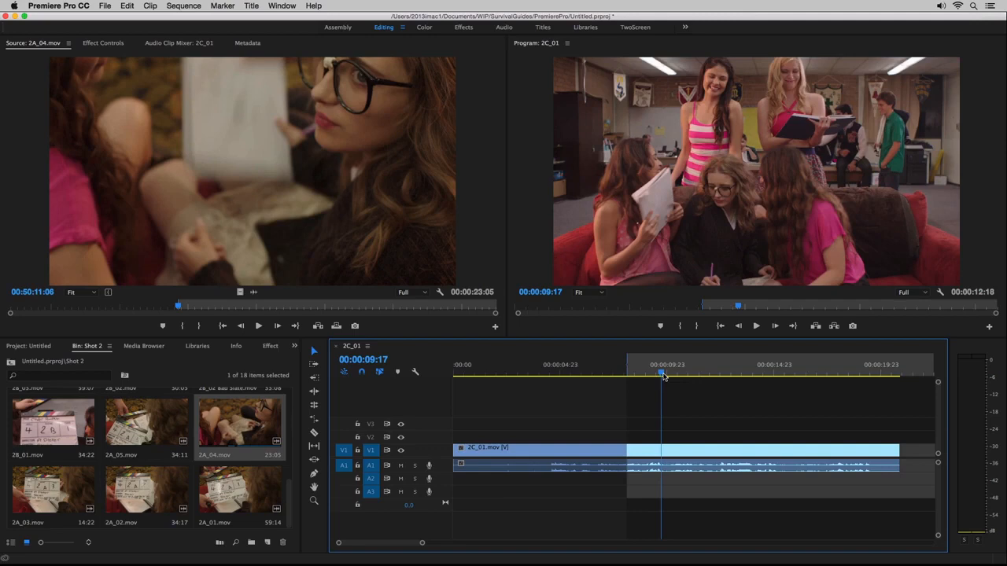
key("o")
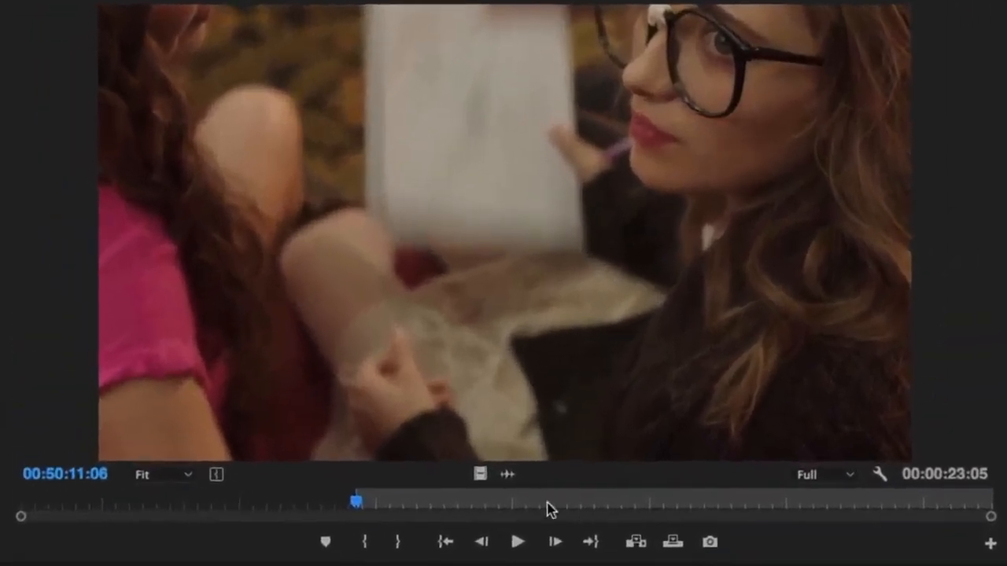
- Overwrite the marked sequence range on V1 with only the video of 2A_04.mov
left_click(481, 474)
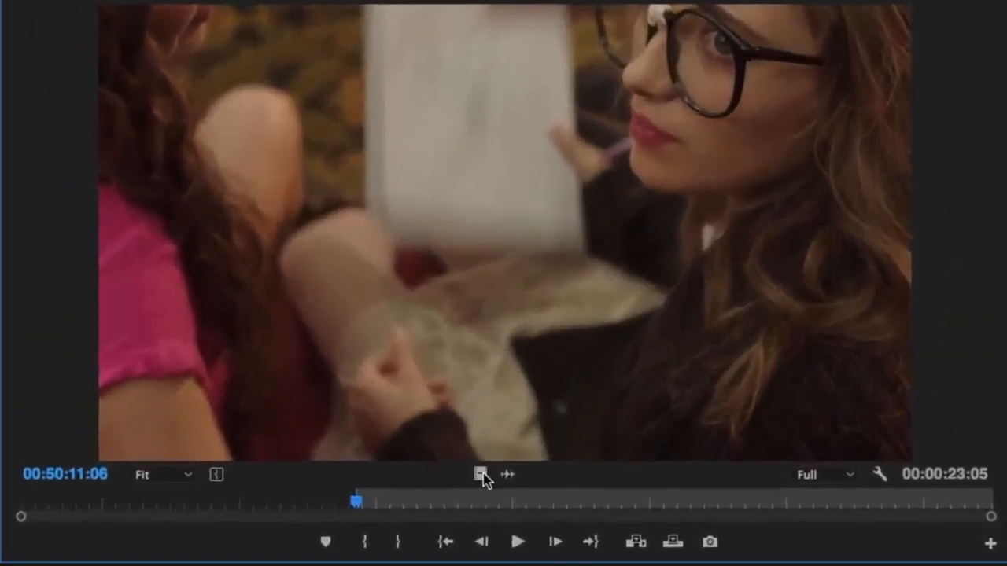
left_click_drag(483, 479, 791, 387)
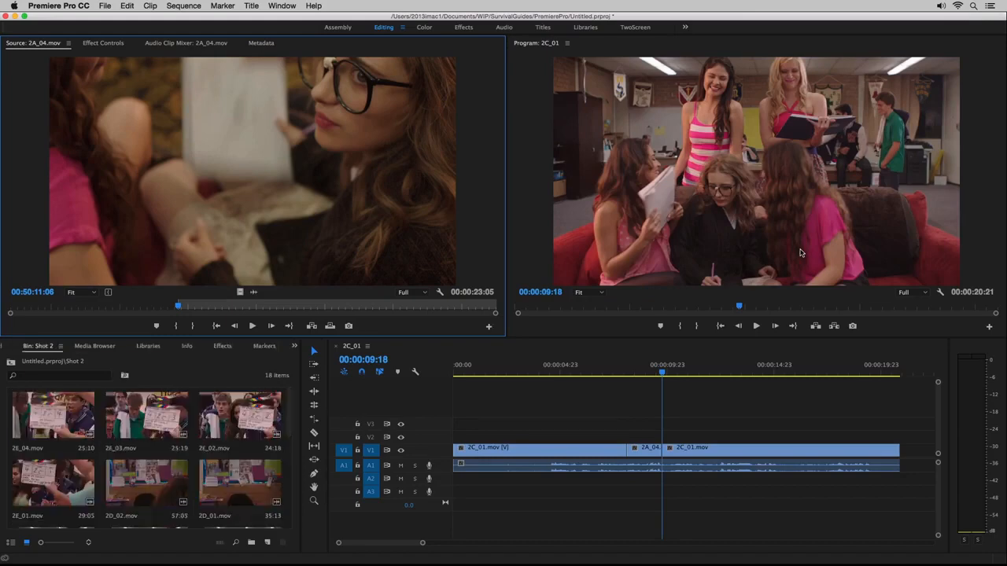
- Shuttle the sequence back to 00:00:06:17 and play it forward through the 2A_04.mov cutaway
left_click(804, 398)
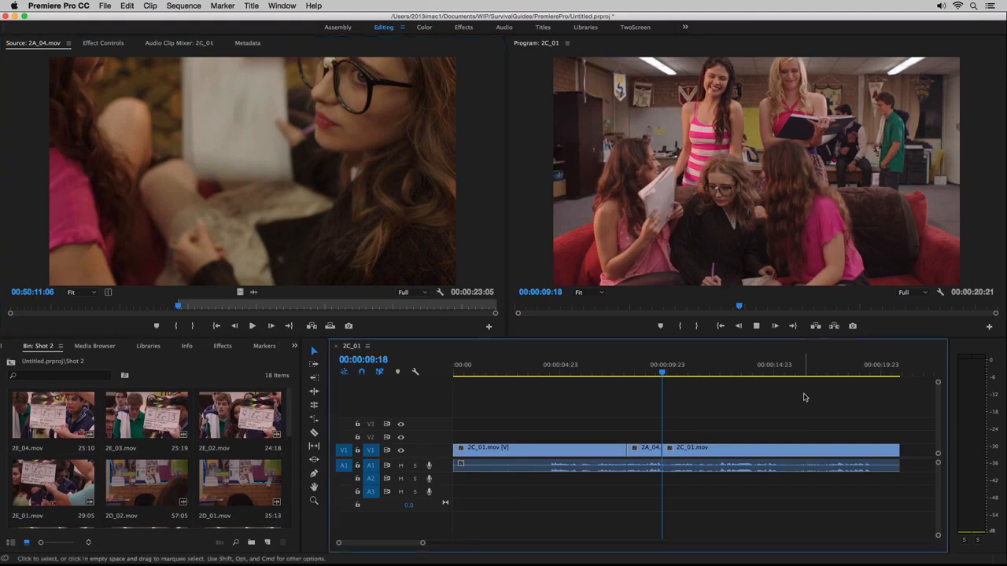
key("j")
key("j")
key("k")
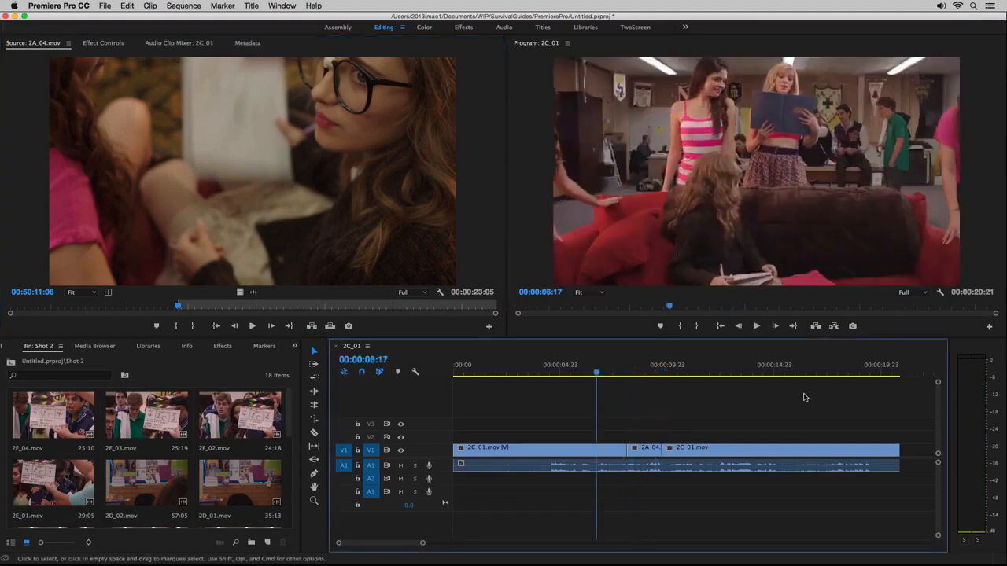
key("l")
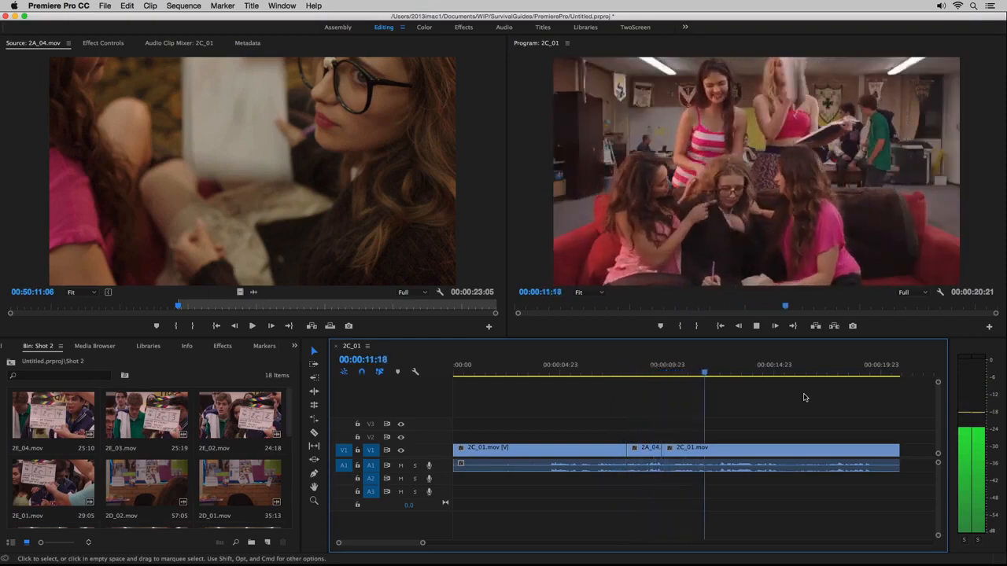
key("k")
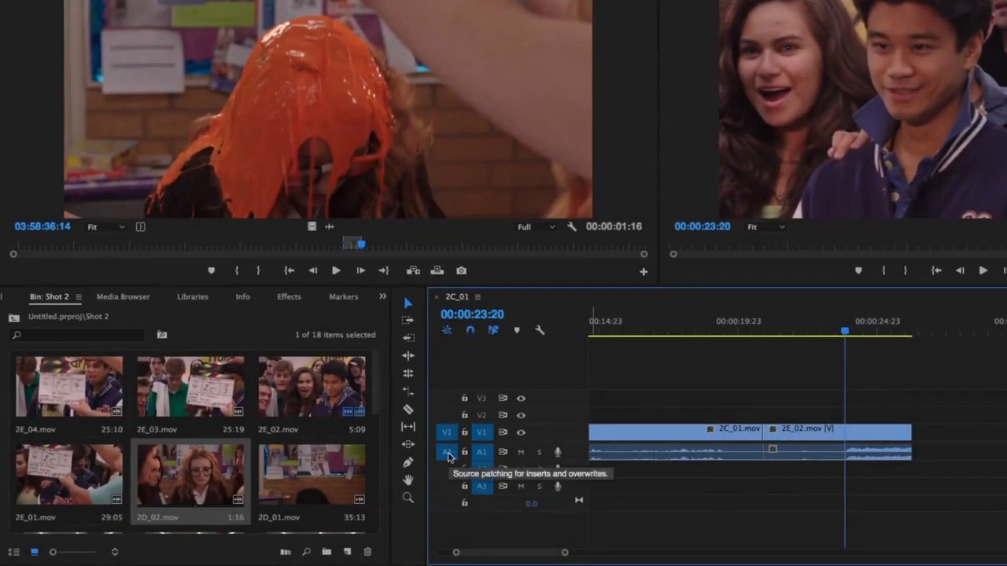
- Patch the source video to track V2, disable source audio patching, and move the playhead to 00:00:24:09
left_click(447, 454)
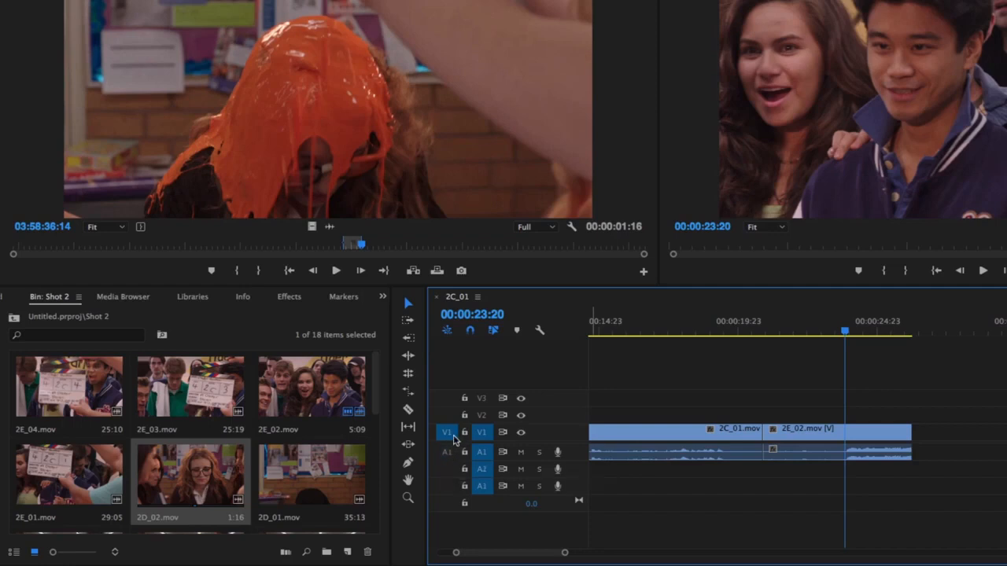
left_click(454, 434)
left_click(454, 416)
left_click(447, 470)
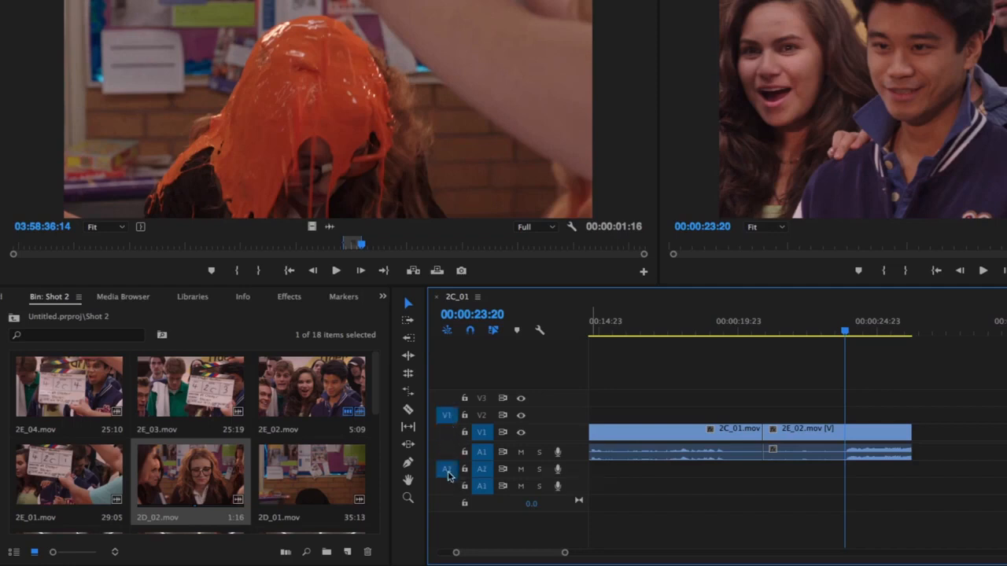
left_click(447, 473)
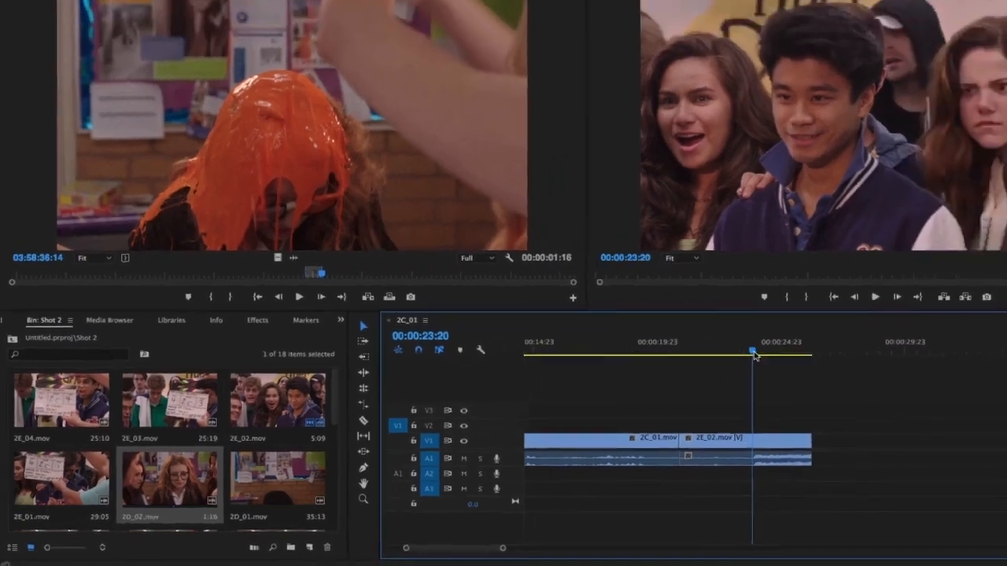
left_click_drag(754, 355, 768, 356)
left_click_drag(663, 378, 663, 380)
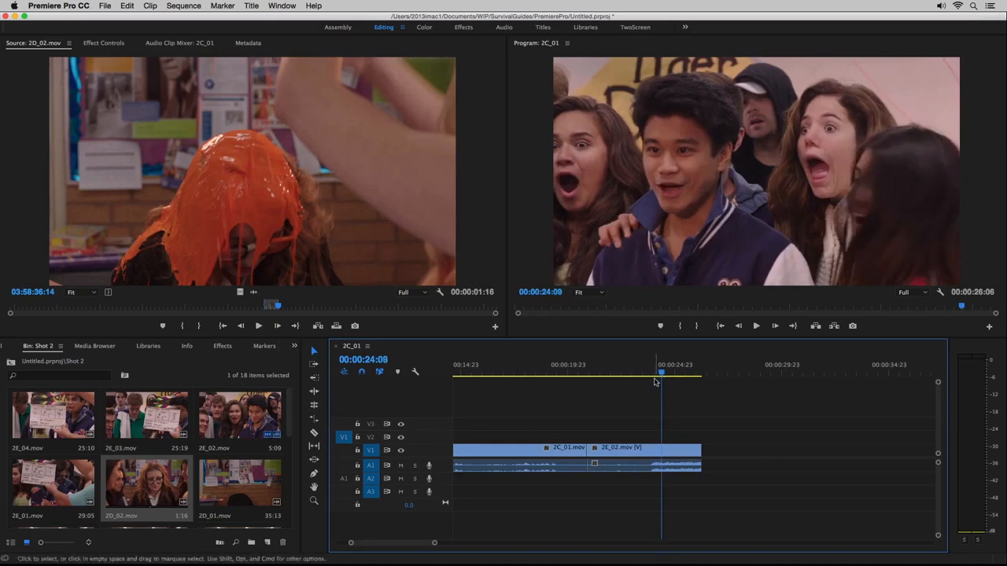
- Try inserting only the video of 2D_02.mov on track V2 at 00:00:24:09 and undo the insert
left_click(272, 209)
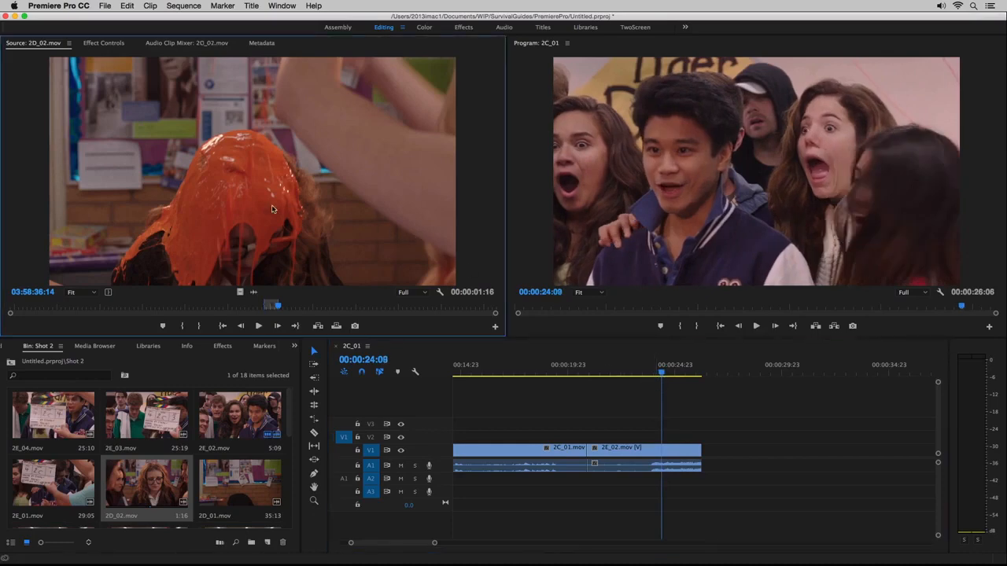
left_click_drag(272, 208, 664, 191)
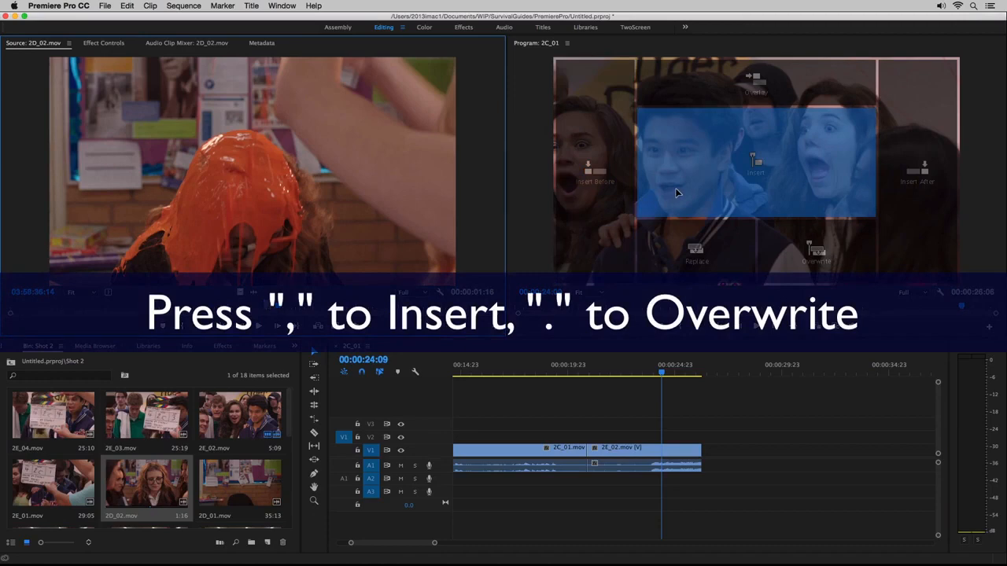
left_click_drag(675, 189, 675, 192)
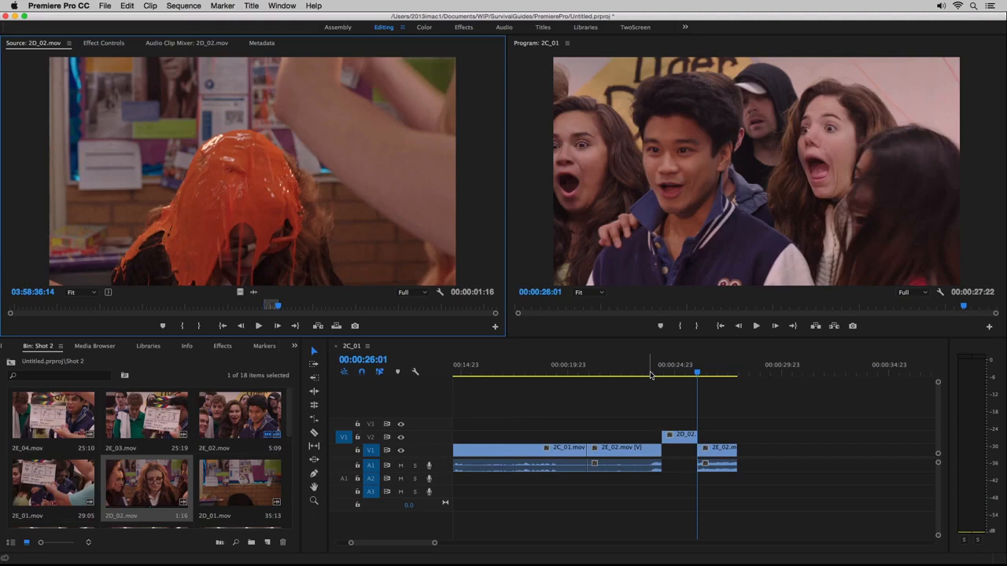
key("cmd+z")
- Patch the source back to V1 and A1 and insert 2D_02.mov into the sequence at 00:00:24:09
left_click(349, 443)
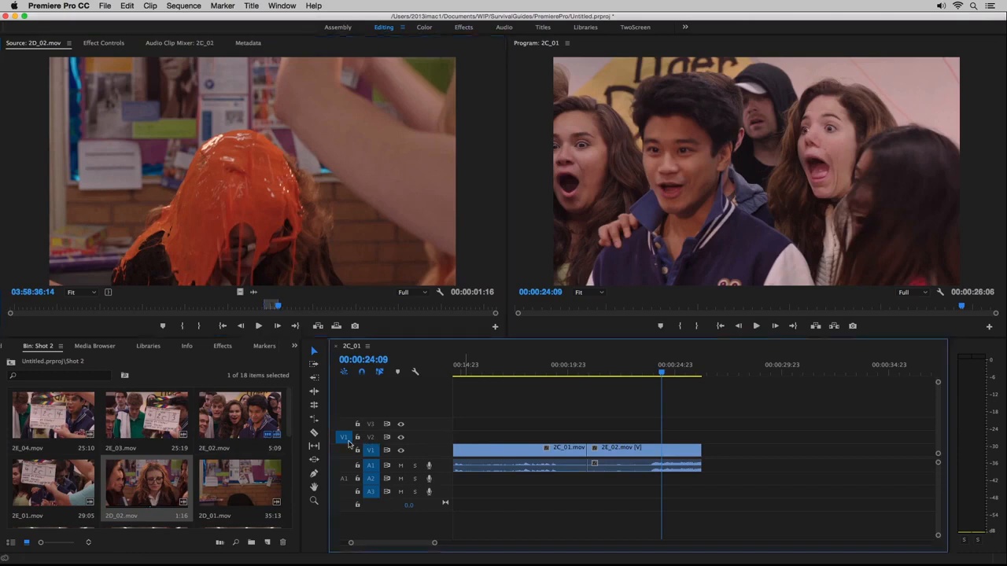
left_click_drag(348, 441, 344, 467)
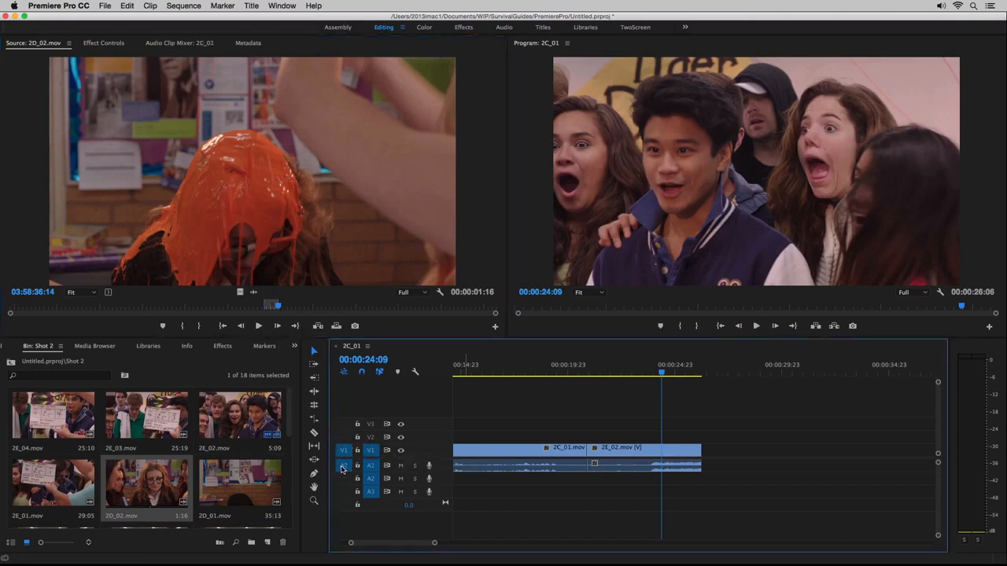
left_click(237, 190)
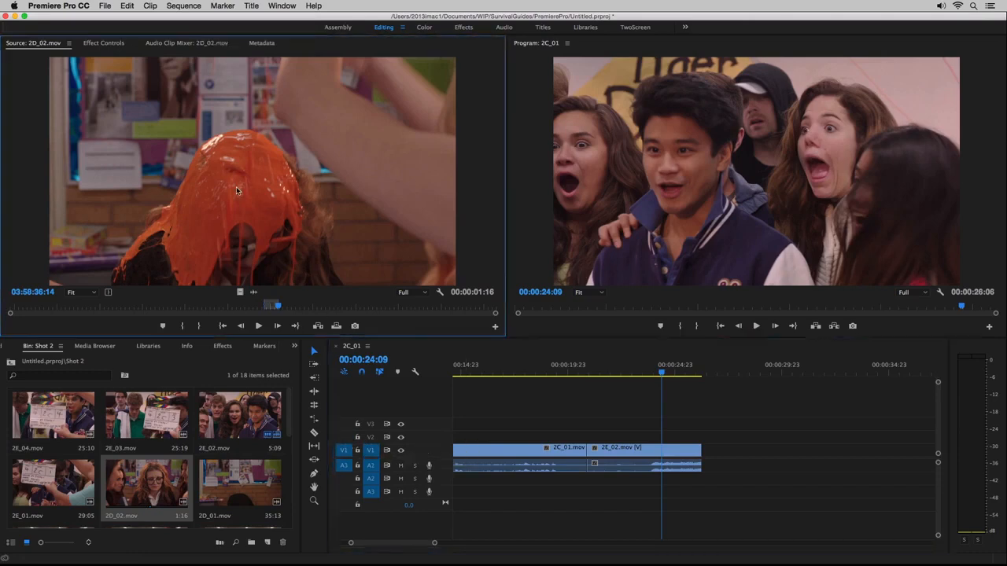
left_click_drag(578, 213, 725, 206)
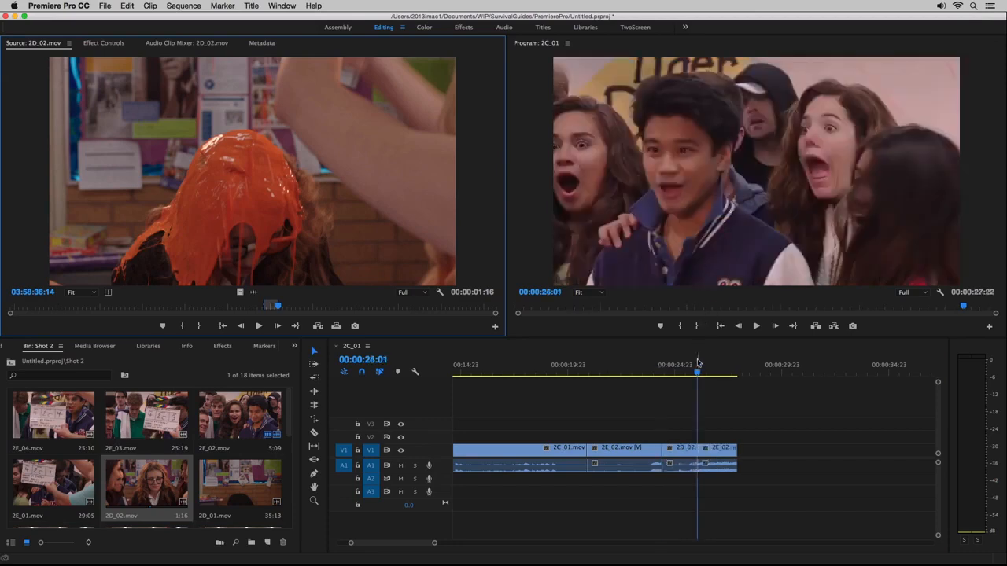
- Play the sequence from just before the inserted 2D_02.mov clip through to the end
left_click_drag(697, 373, 653, 376)
key("space")
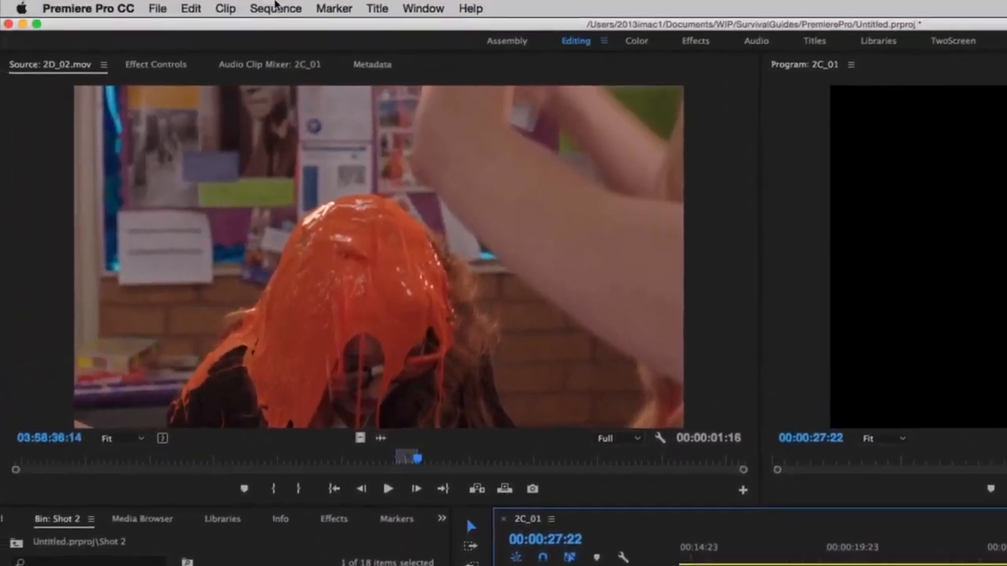
- Check the Snap option and snap the playhead to the 2D_02.mov and 2E_02.mov cut at 00:00:26:01 for a close look
left_click(274, 8)
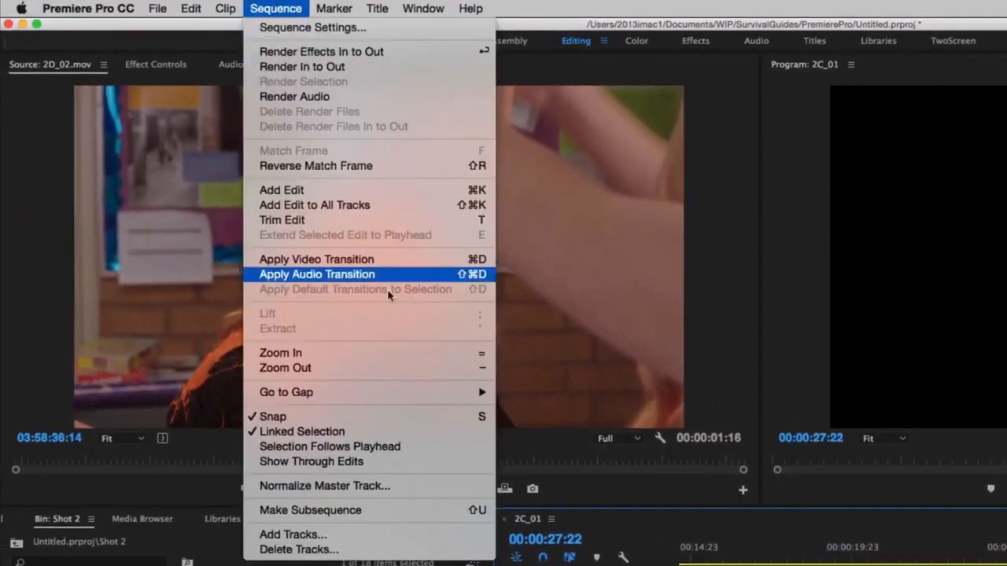
left_click(384, 421)
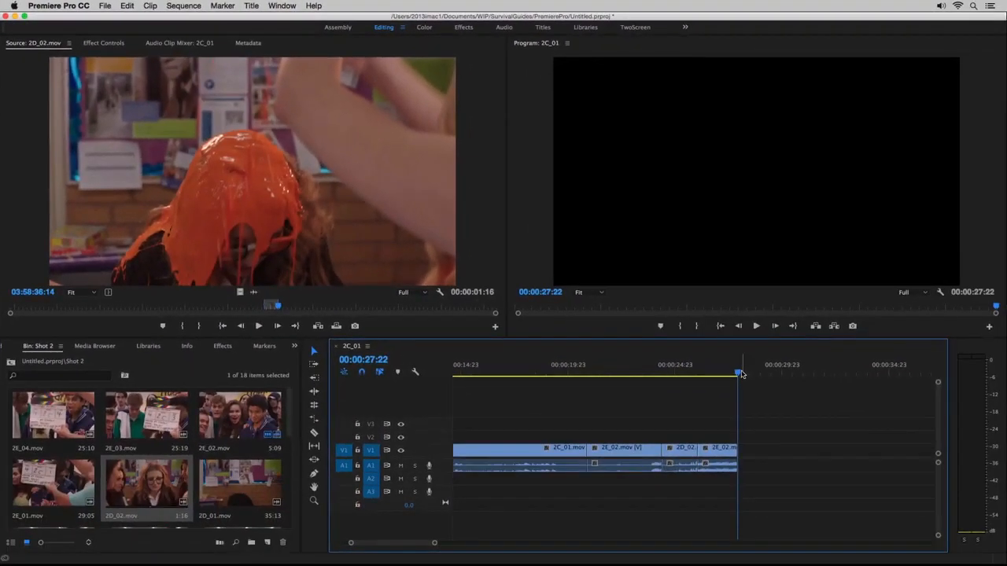
left_click_drag(744, 378, 700, 378)
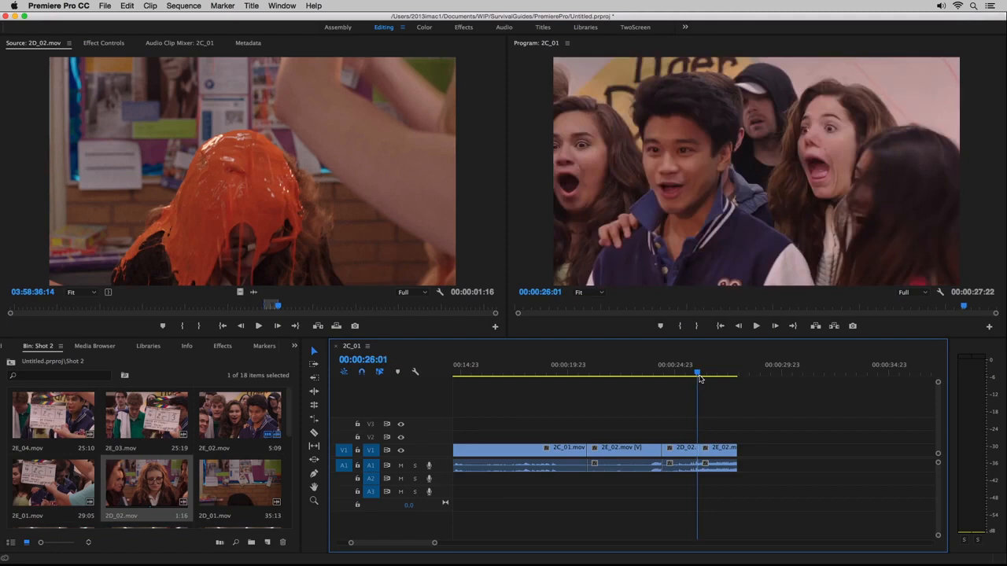
key("equal")
key("equal")
key("equal")
key("equal")
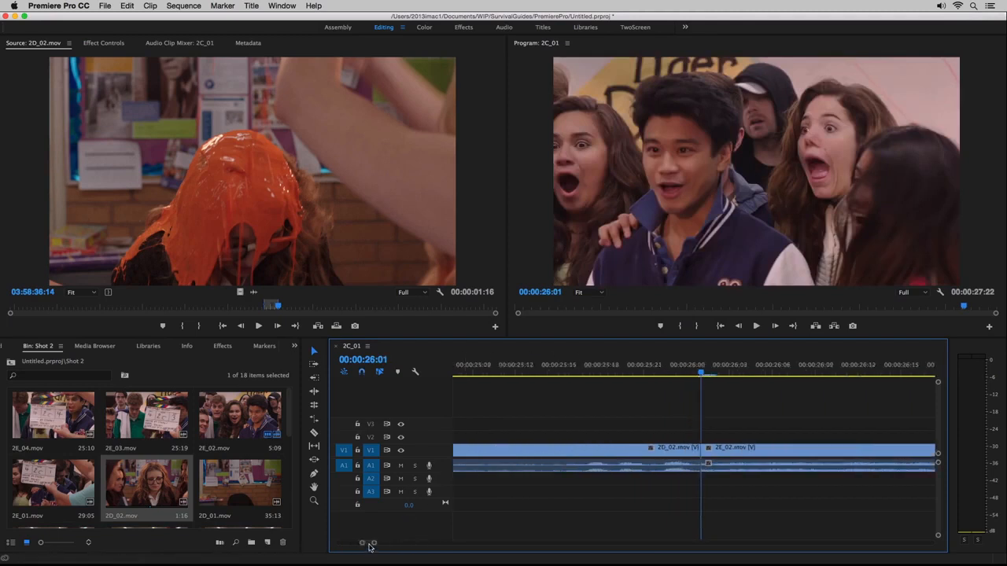
left_click_drag(370, 545, 372, 544)
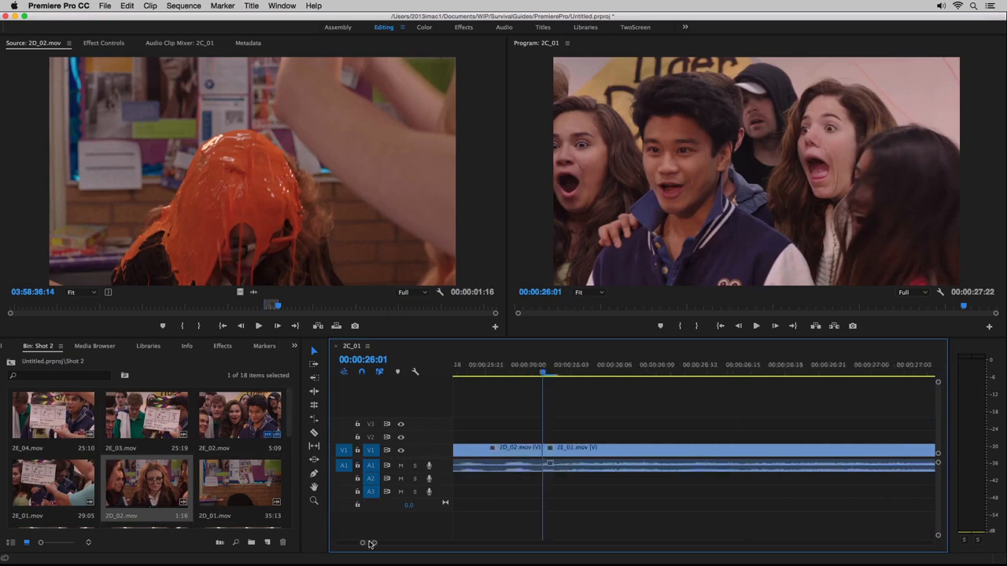
- Position the playhead at 00:00:22:11 within 2E_02.mov and patch the source video V1 to sequence track V2
key("minus")
key("minus")
key("minus")
key("minus")
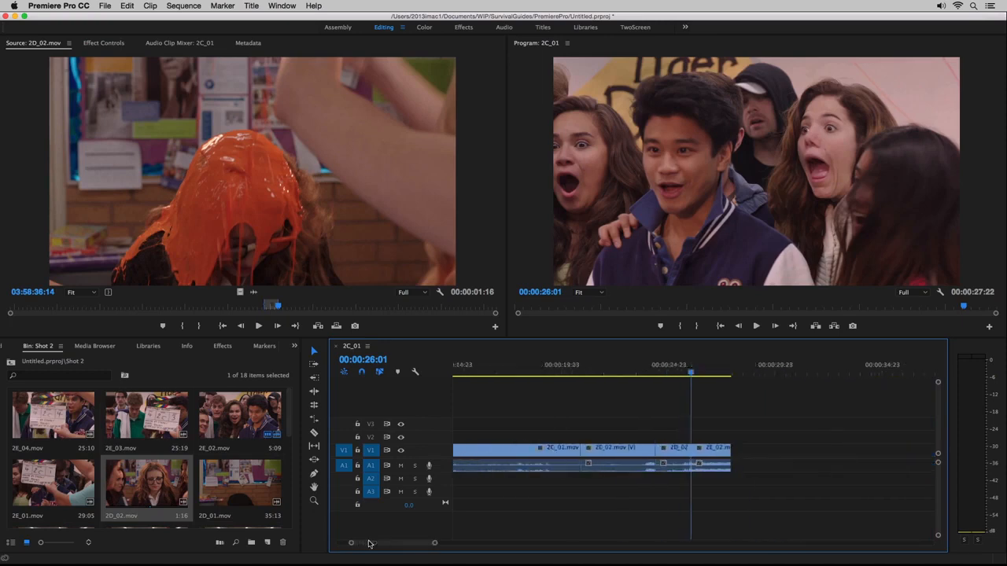
left_click_drag(691, 371, 625, 385)
left_click_drag(650, 350, 637, 348)
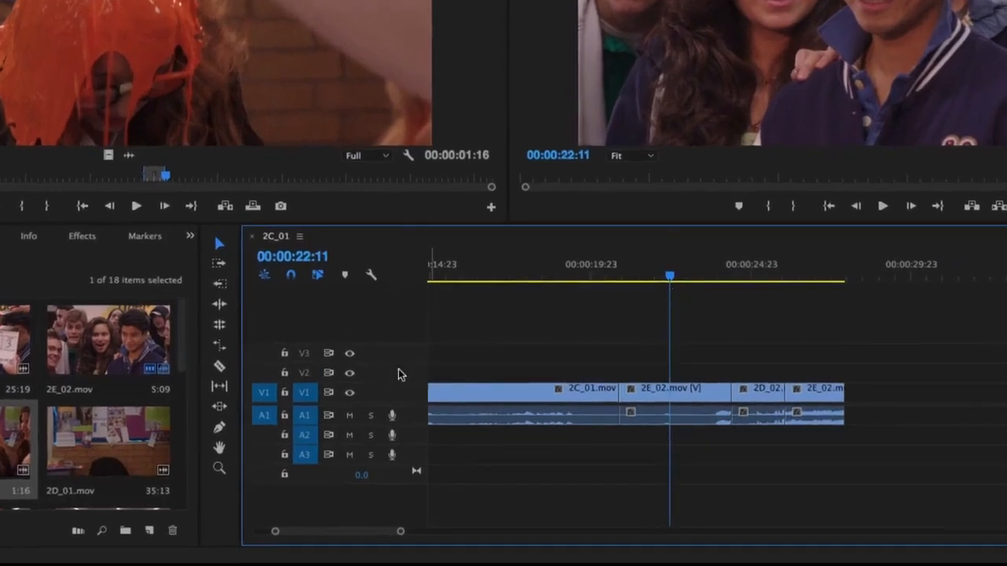
left_click_drag(264, 387, 264, 373)
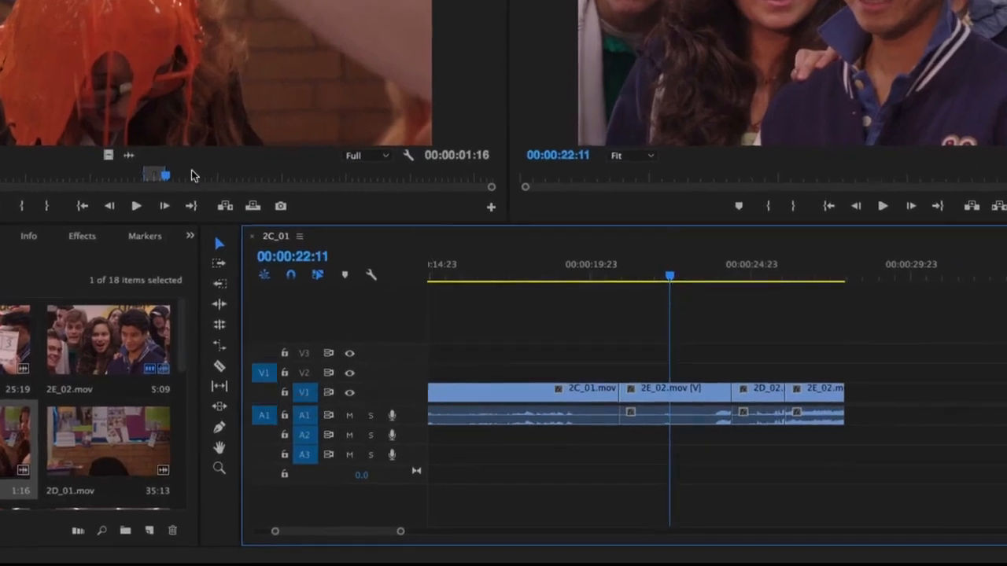
- Slide the marked range of 2D_02.mov earlier to begin at 03:58:29:09 and overlay it on the sequence at 00:00:22:11
left_click_drag(156, 174, 86, 173)
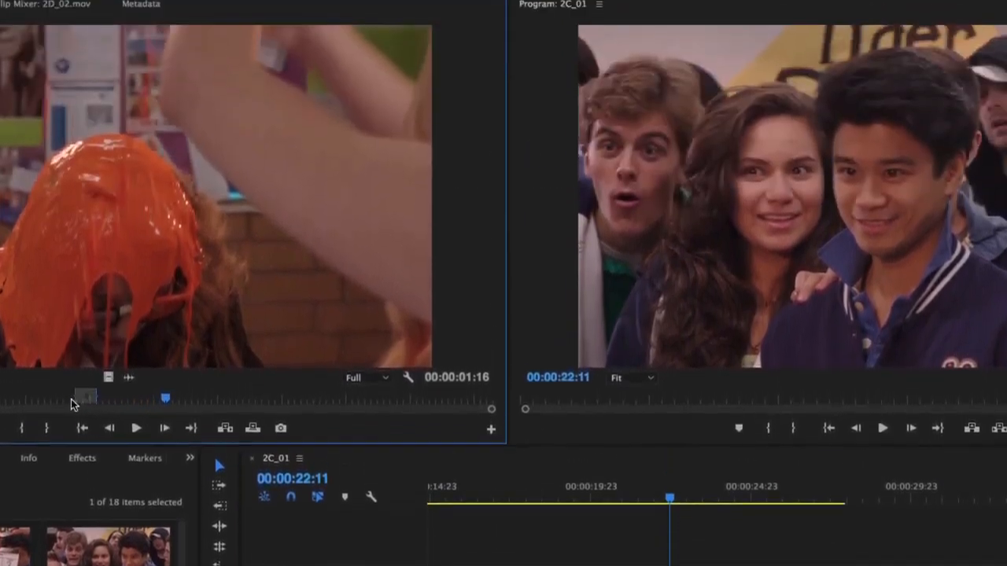
left_click(74, 178)
left_click_drag(150, 317, 812, 133)
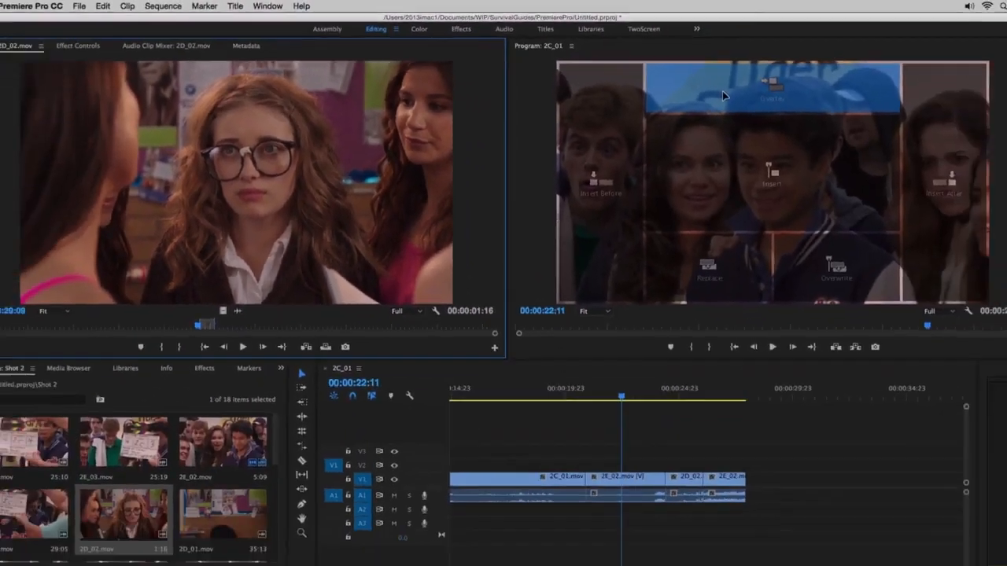
left_click_drag(722, 90, 722, 94)
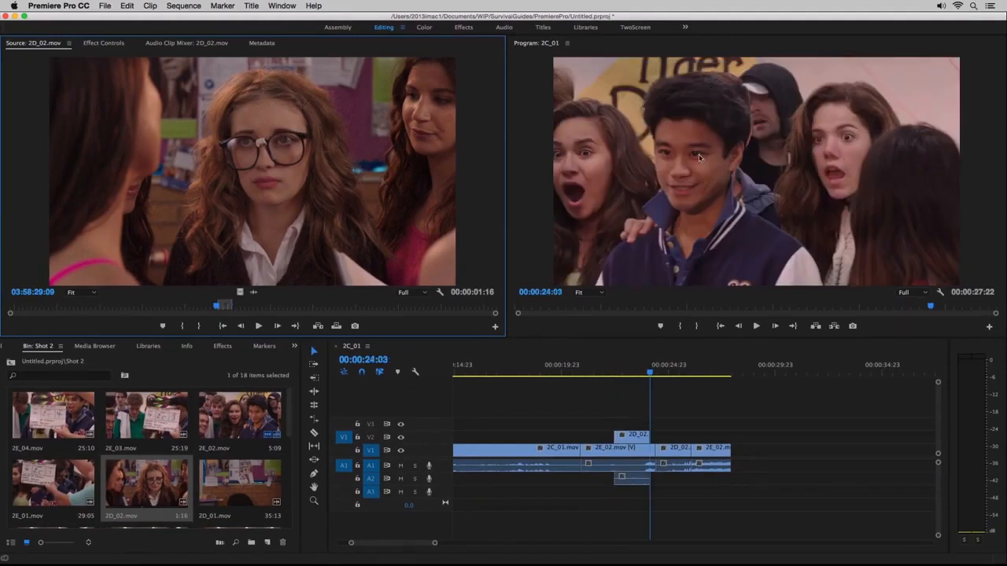
- Add a fourth video track and check V2's output at 00:00:23:12 by hiding and showing the track
right_click(439, 431)
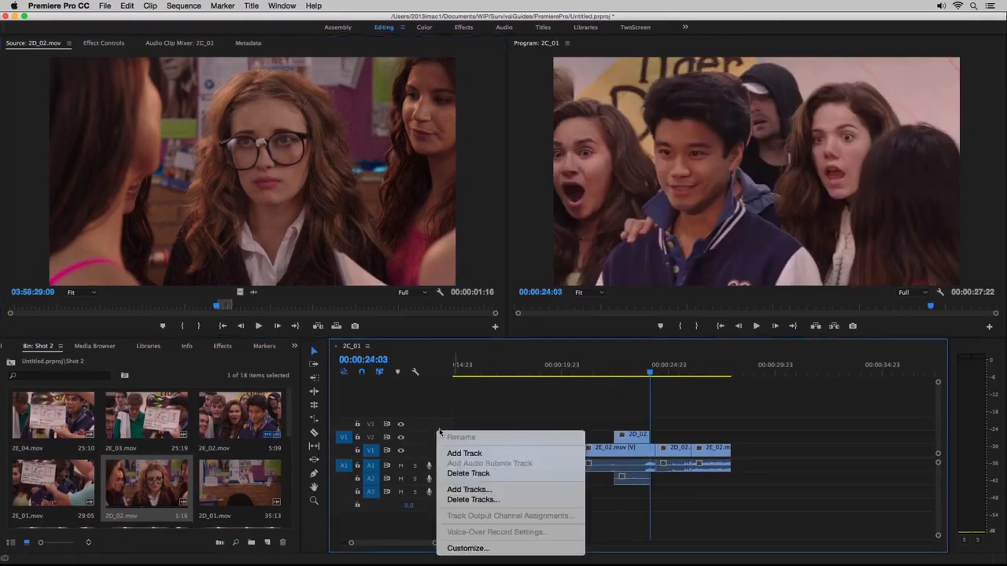
left_click(457, 454)
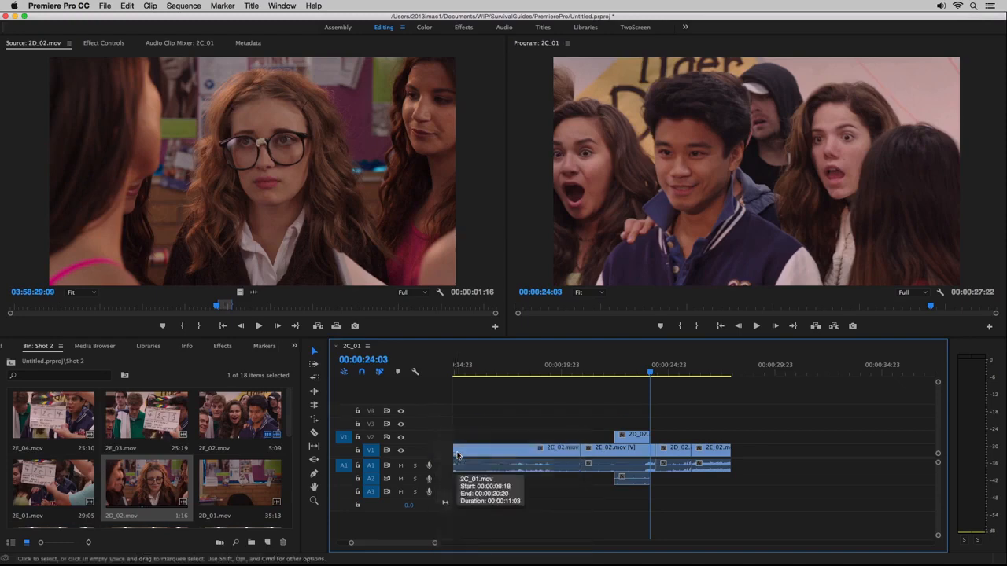
left_click(648, 375)
left_click_drag(648, 375, 636, 376)
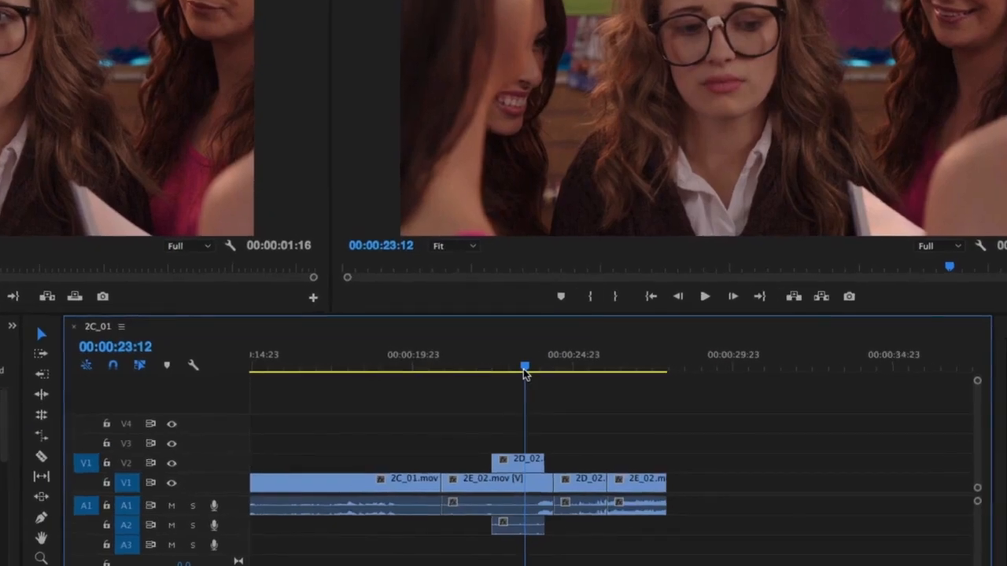
left_click(173, 466)
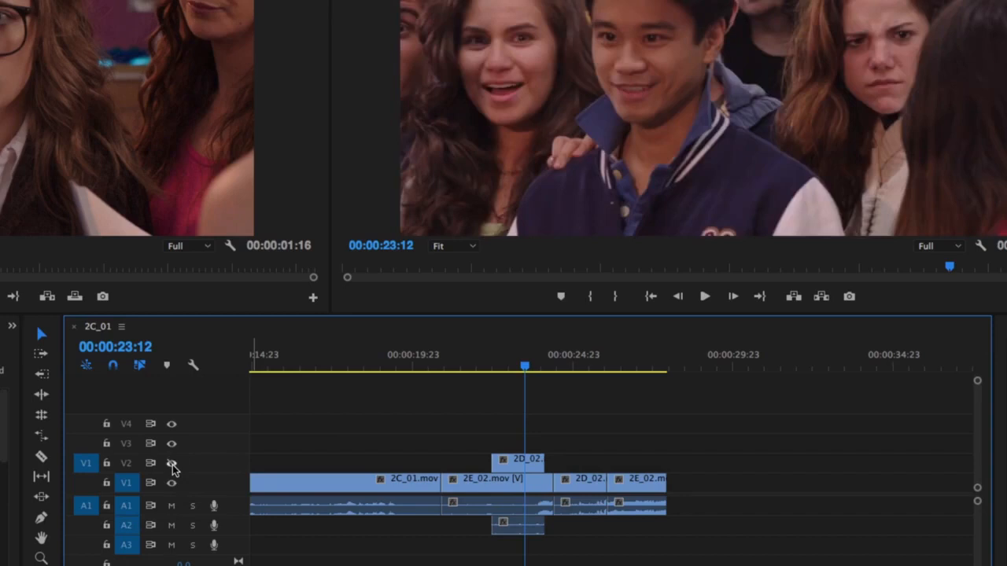
left_click(173, 465)
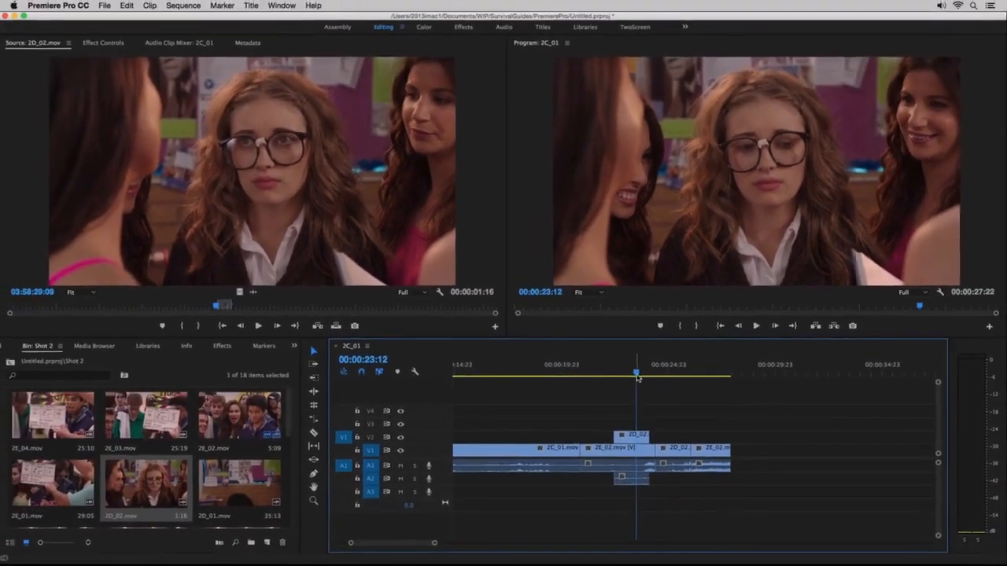
- Trim the V1 cut between 2E_02.mov and 2D_02.mov with the Selection tool, moving it to about 00:00:24:07
left_click_drag(623, 374, 657, 377)
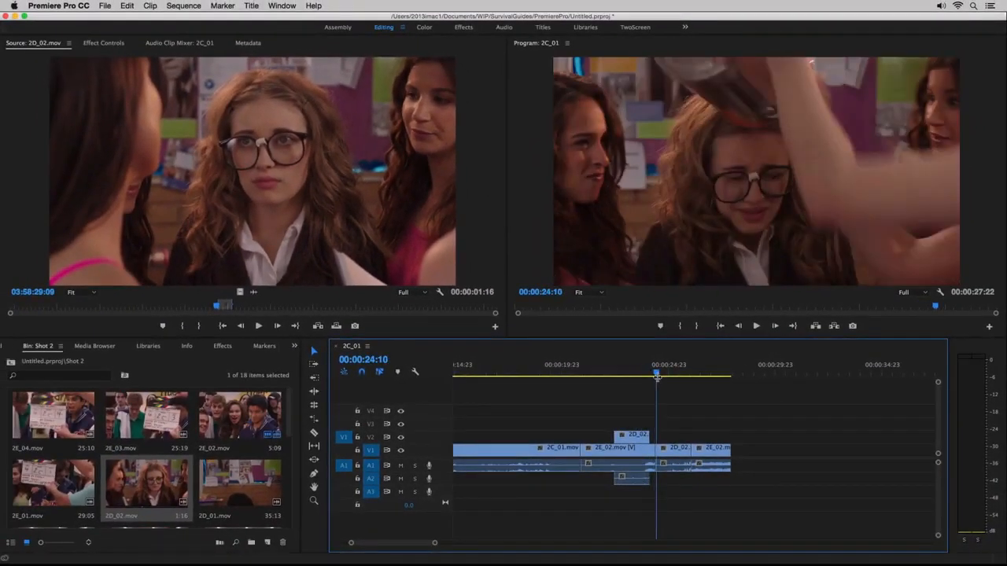
key("equal")
key("equal")
key("equal")
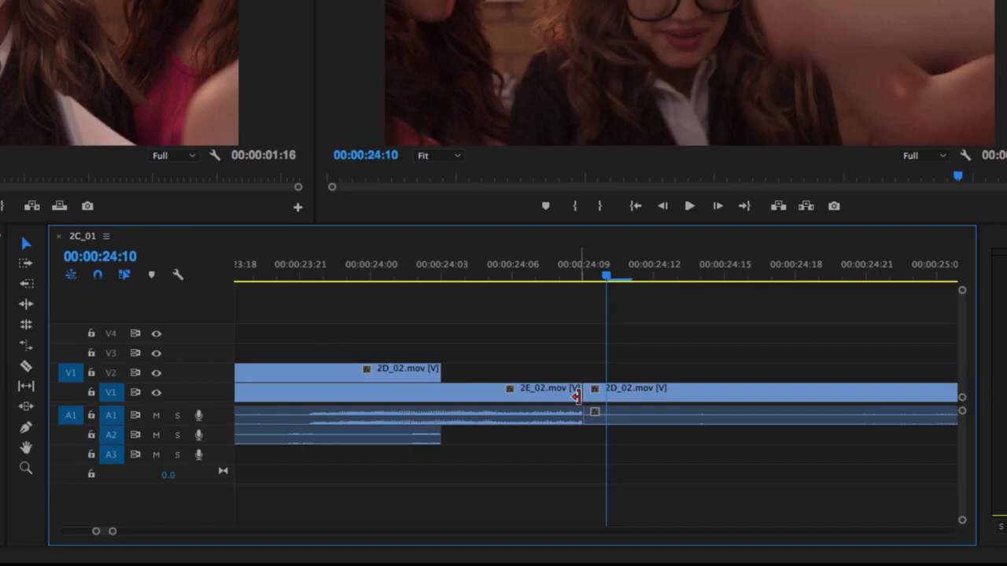
left_click_drag(578, 397, 669, 401)
mouse_move(593, 393)
left_mouse_down()
mouse_move(686, 394)
mouse_move(580, 393)
left_mouse_up()
left_click_drag(580, 398, 533, 392)
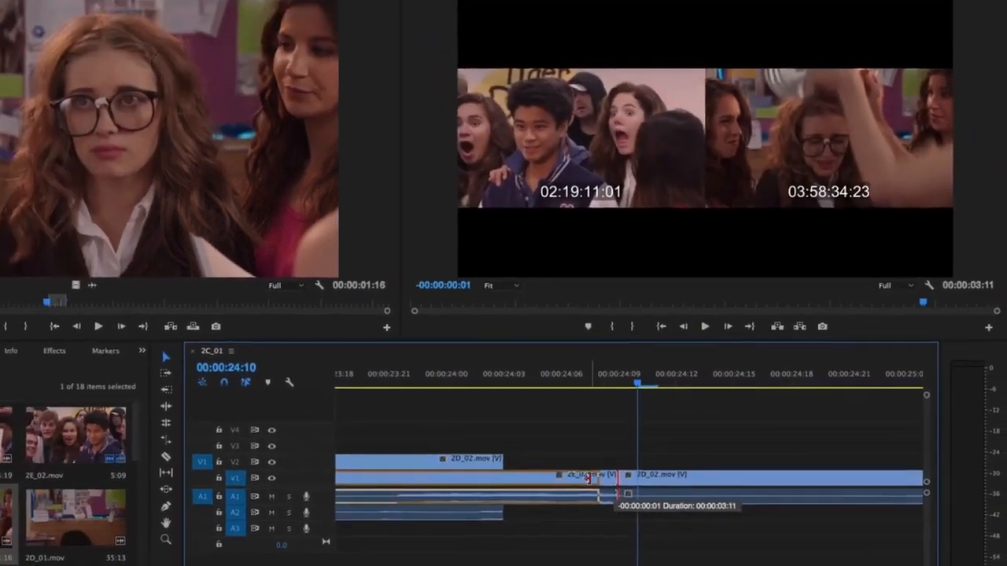
left_click_drag(581, 484, 523, 482)
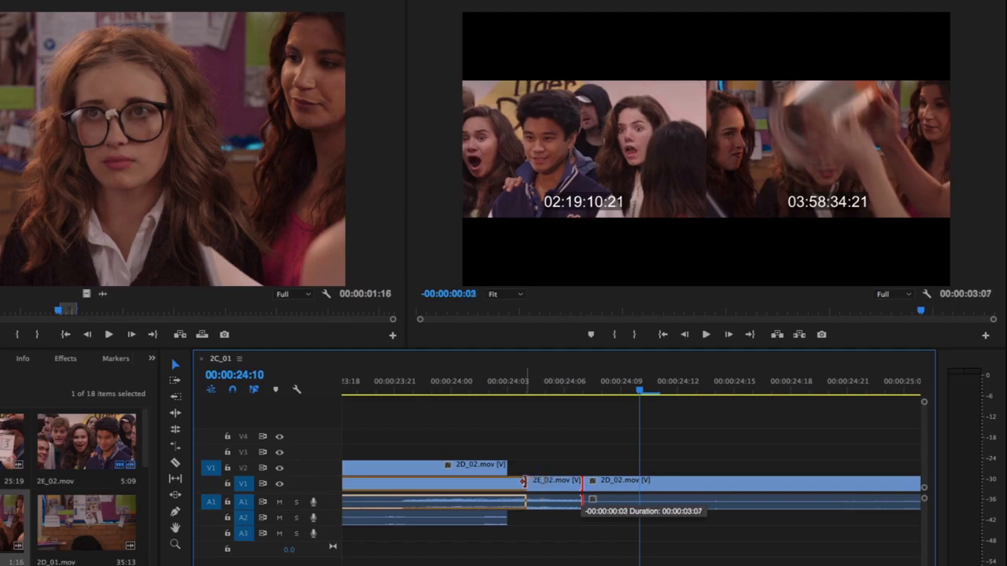
left_click_drag(522, 481, 573, 488)
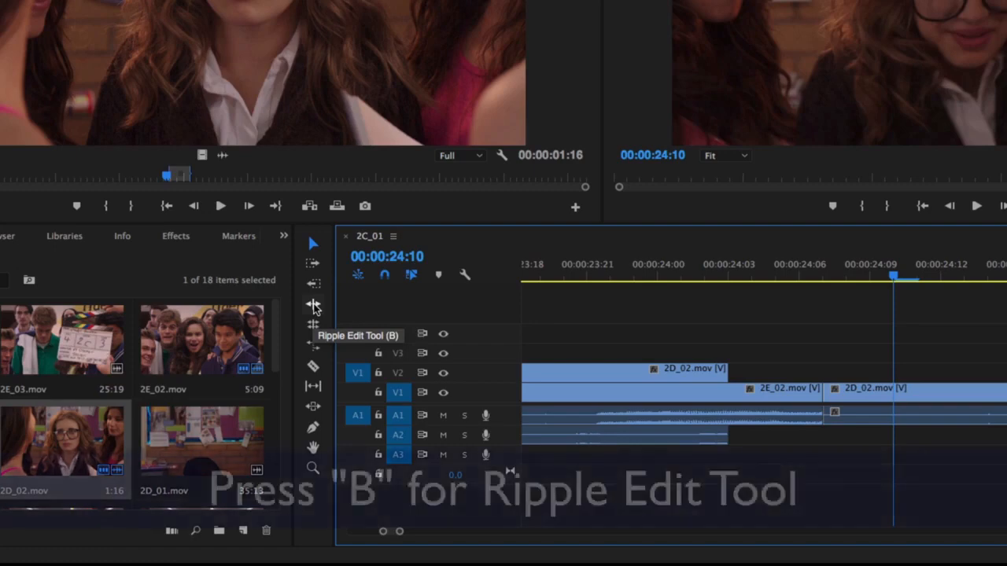
- Ripple-trim the end of 2E_02.mov with the Ripple Edit tool, extending it and then shortening it to about 00:00:24:05
left_click(313, 305)
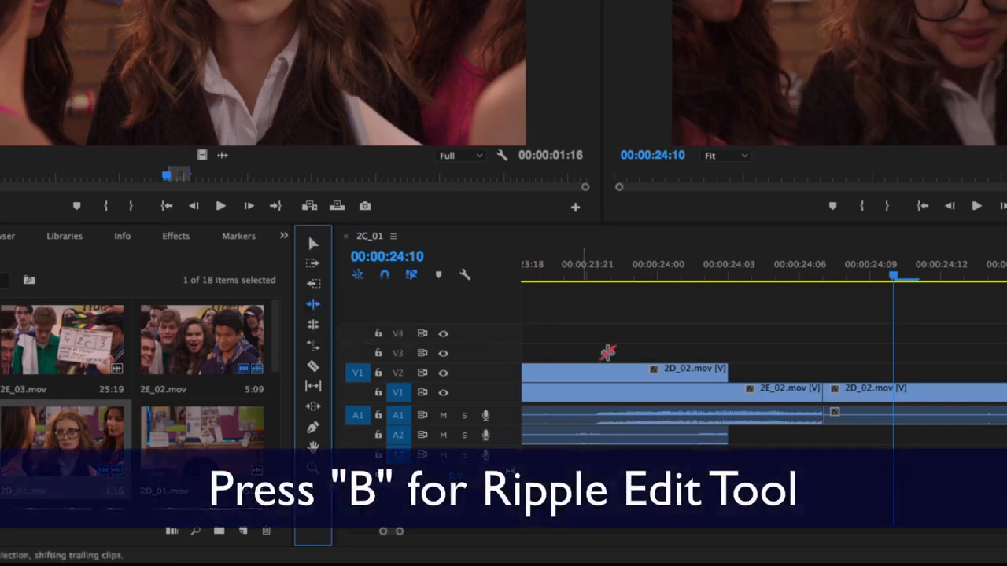
left_click(823, 390)
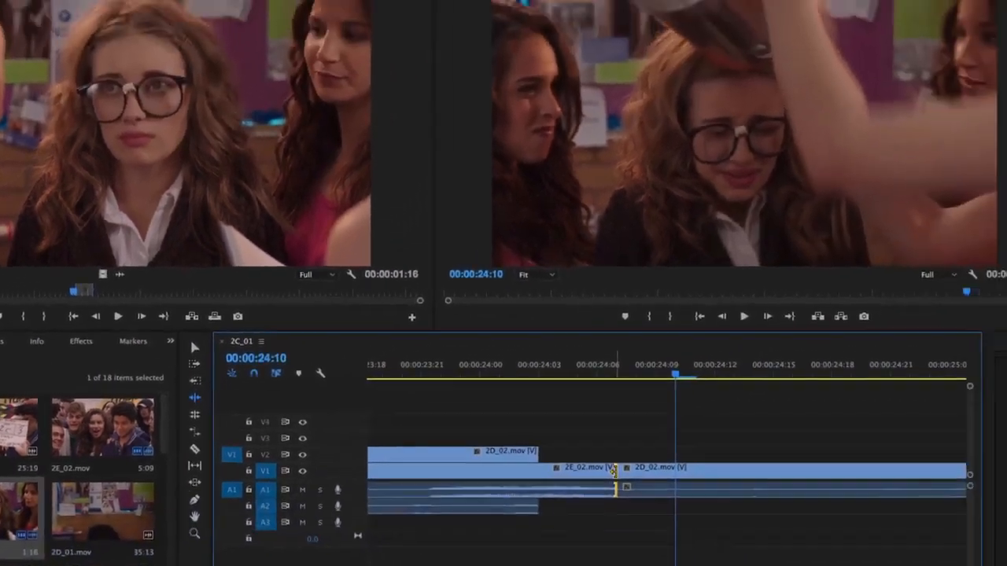
left_click_drag(615, 470, 652, 494)
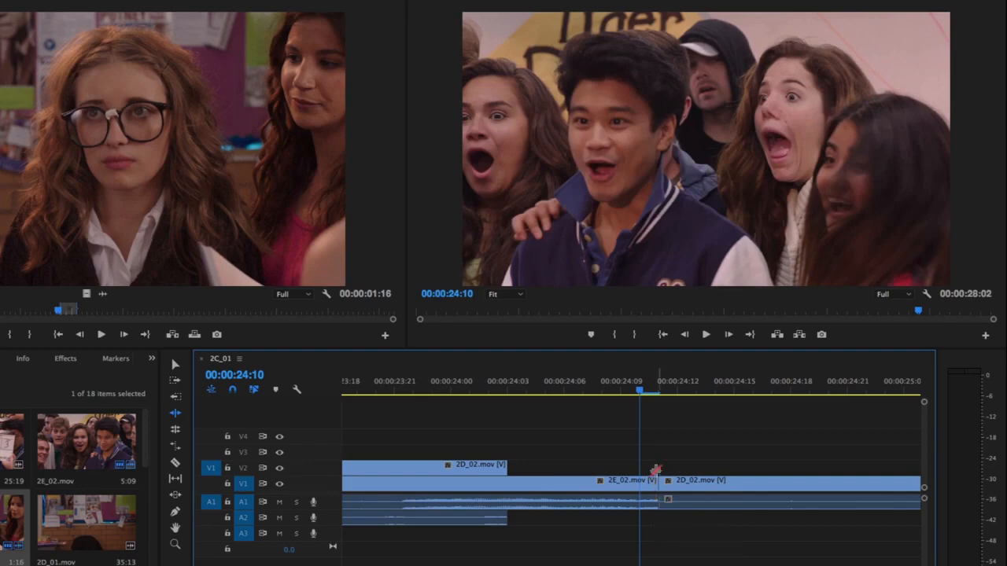
left_click_drag(655, 486, 545, 497)
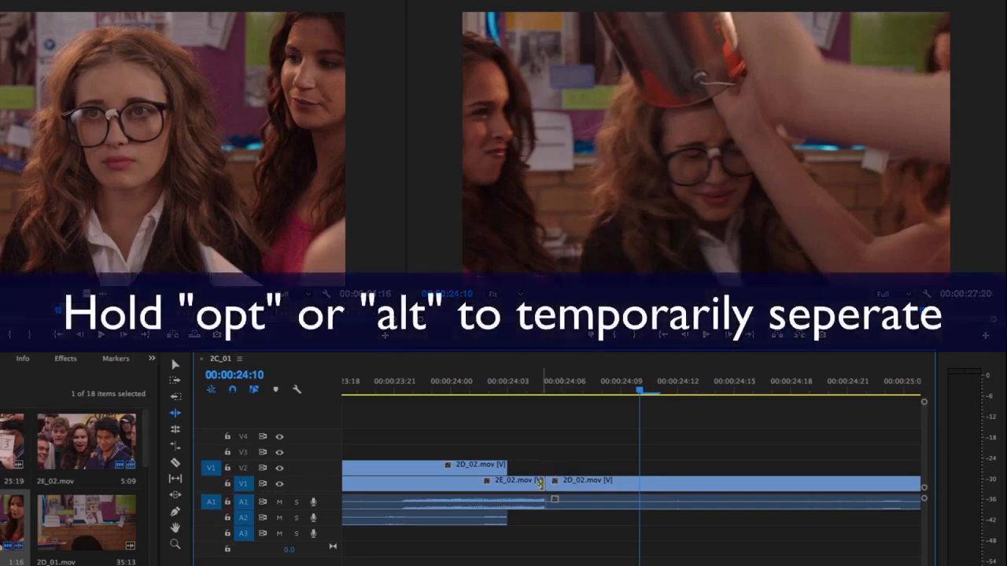
- Try ripple-trimming only the video of 2E_02.mov to about 00:00:24:09 and unlink the clip's video and audio
left_click_drag(539, 482, 622, 480)
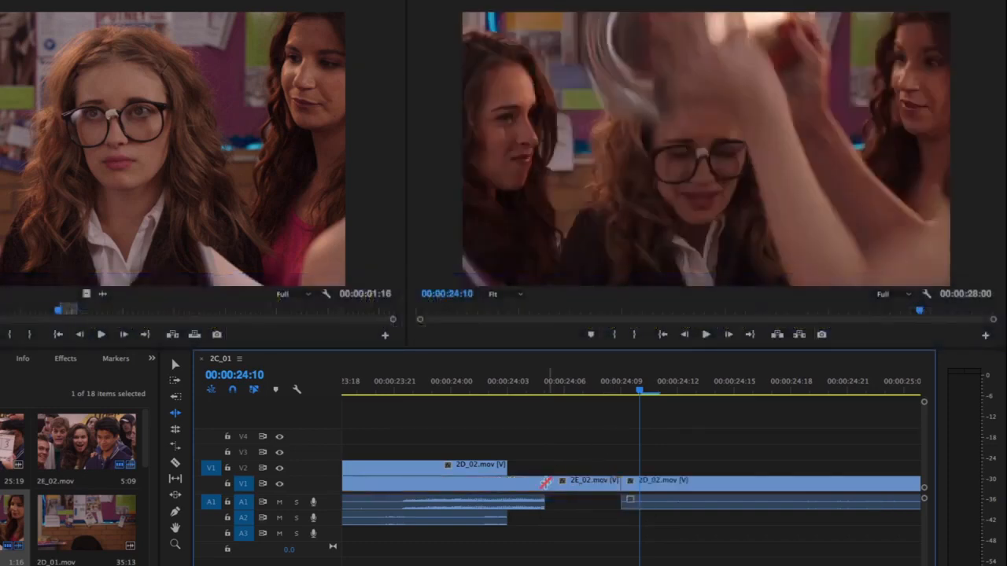
right_click(547, 484)
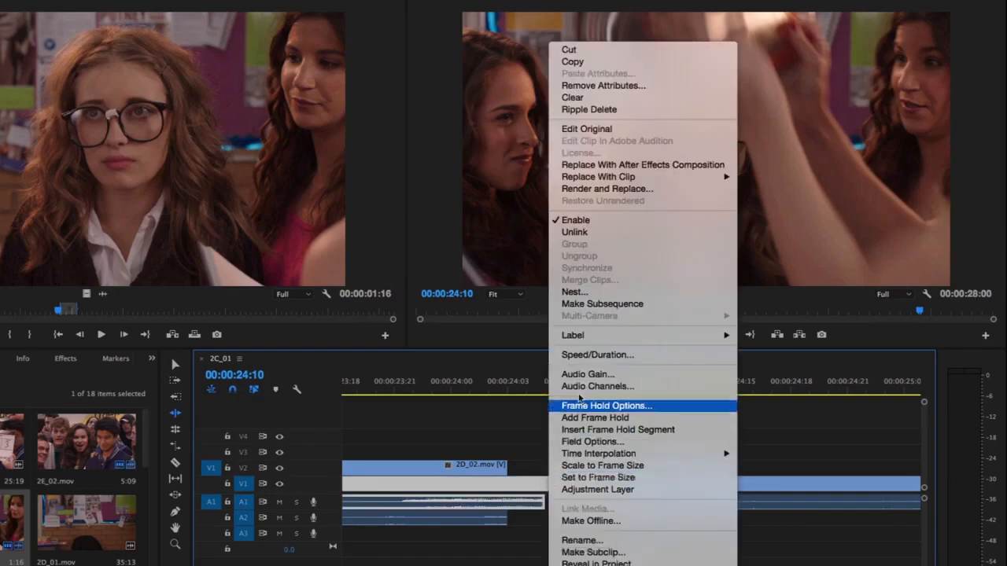
left_click(587, 233)
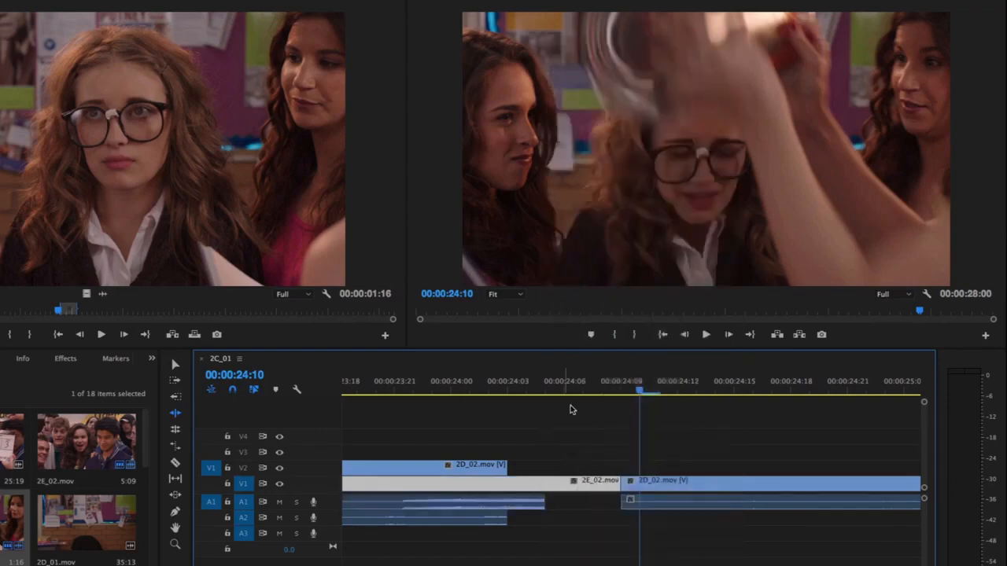
left_click(575, 437)
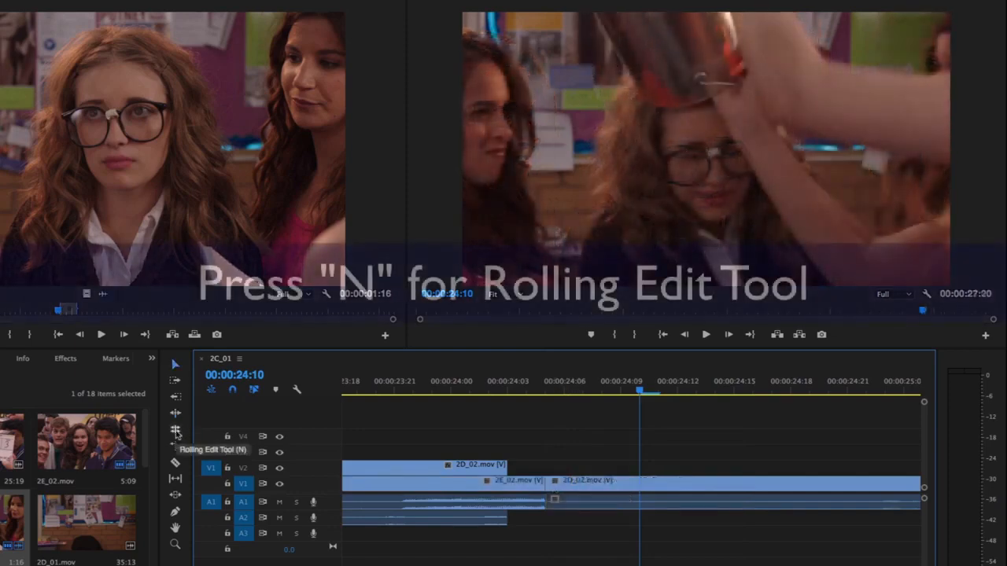
- Roll the cut between 2E_02.mov and 2D_02.mov to about 00:00:24:12 with the Rolling Edit tool
left_click(176, 432)
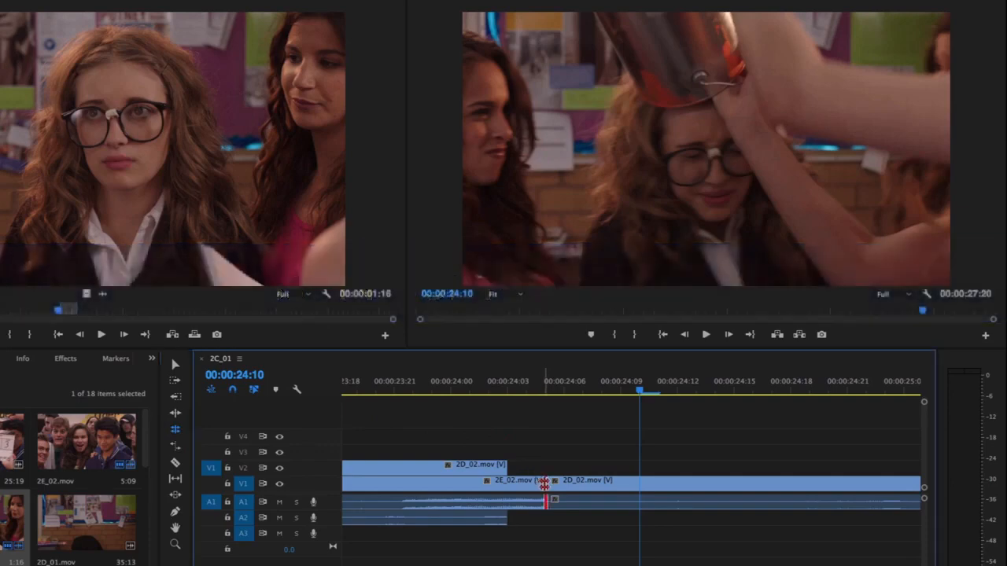
left_click_drag(545, 484, 597, 481)
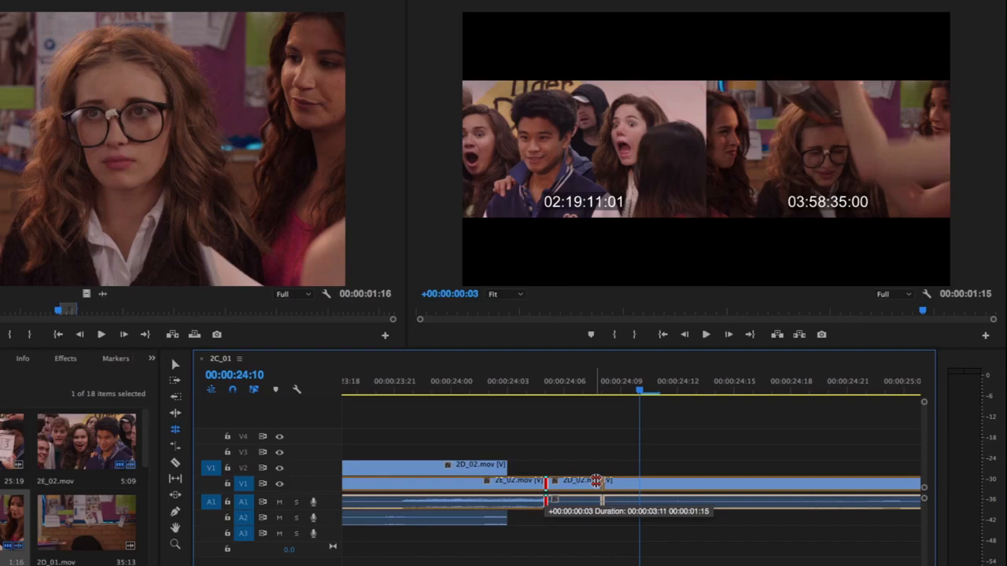
left_click_drag(596, 481, 676, 484)
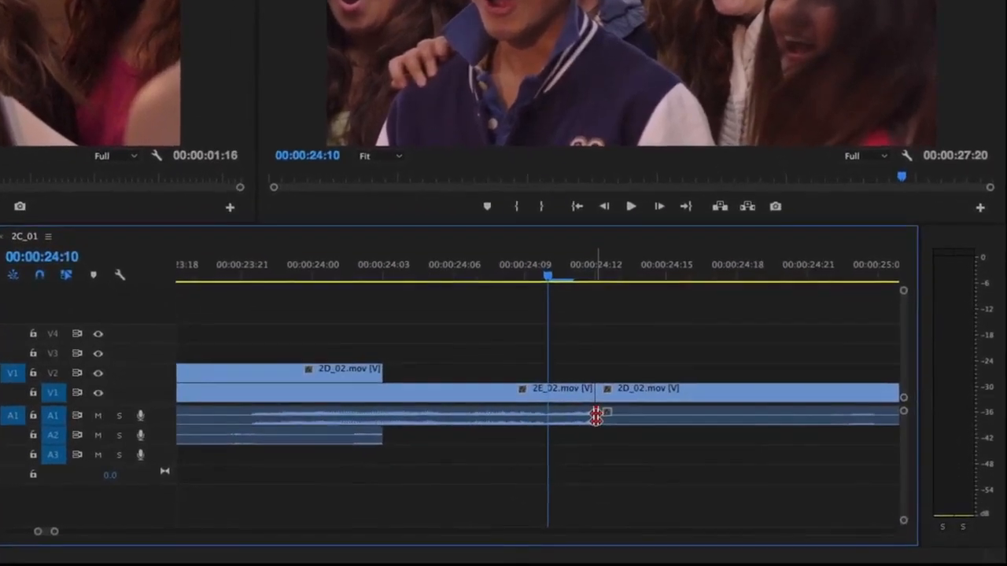
left_click_drag(608, 430, 737, 417)
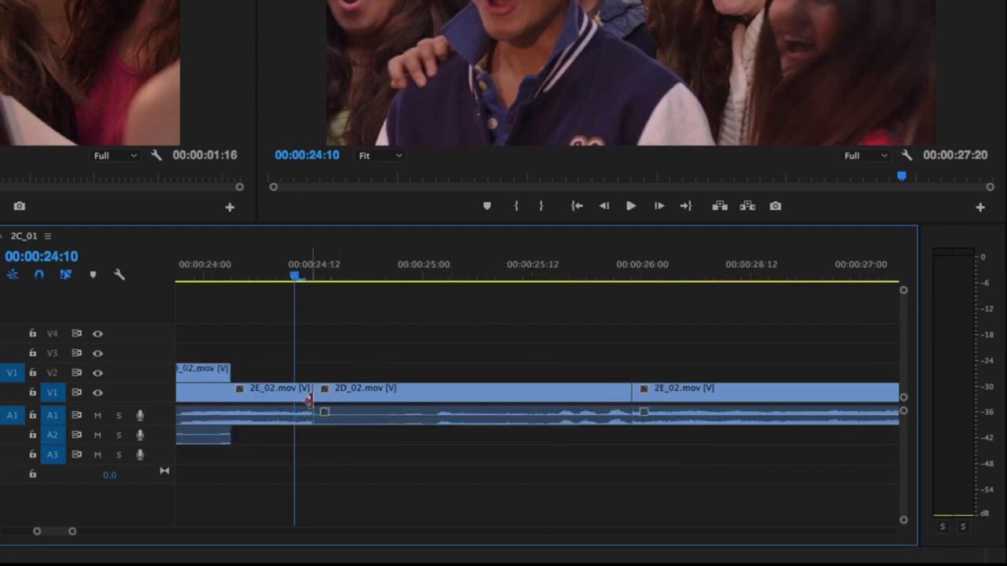
- Select the start edit point of 2D_02.mov and nudge it four frames later and back, one frame at a time
left_click(319, 398)
key("alt+Right")
key("alt+Right")
key("alt+Right")
key("alt+Right")
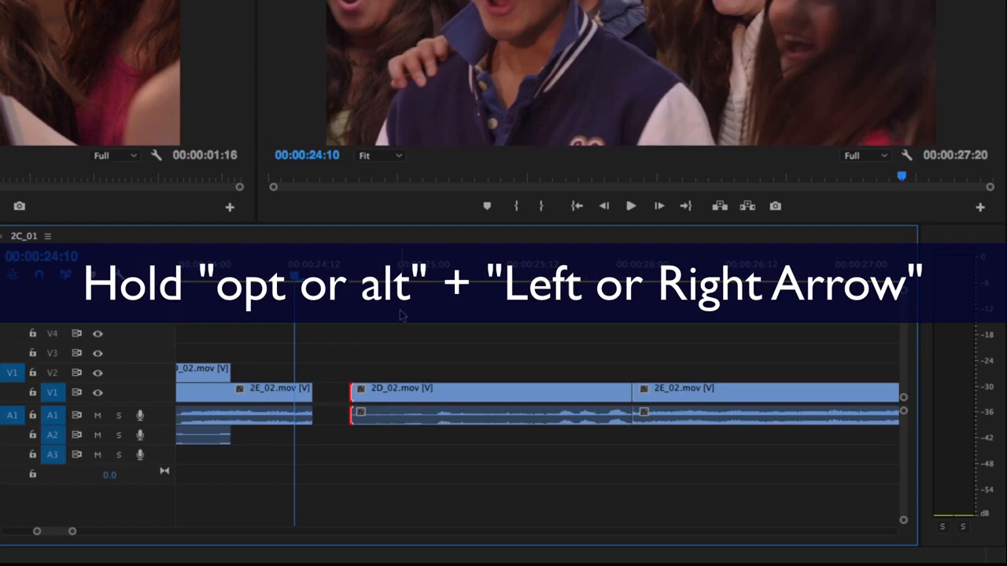
key("alt+Left")
key("alt+Left")
key("alt+Left")
key("alt+Left")
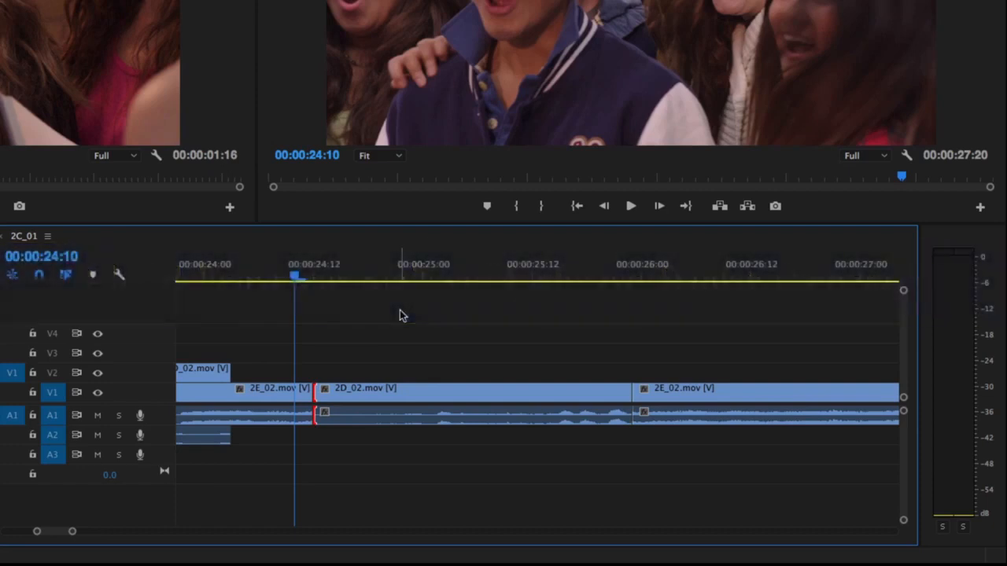
- Trim the start of 2D_02.mov later in large steps, then bring it back to meet the end of 2E_02.mov
key("alt+Right")
key("alt+Right")
key("alt+Right")
key("alt+Right")
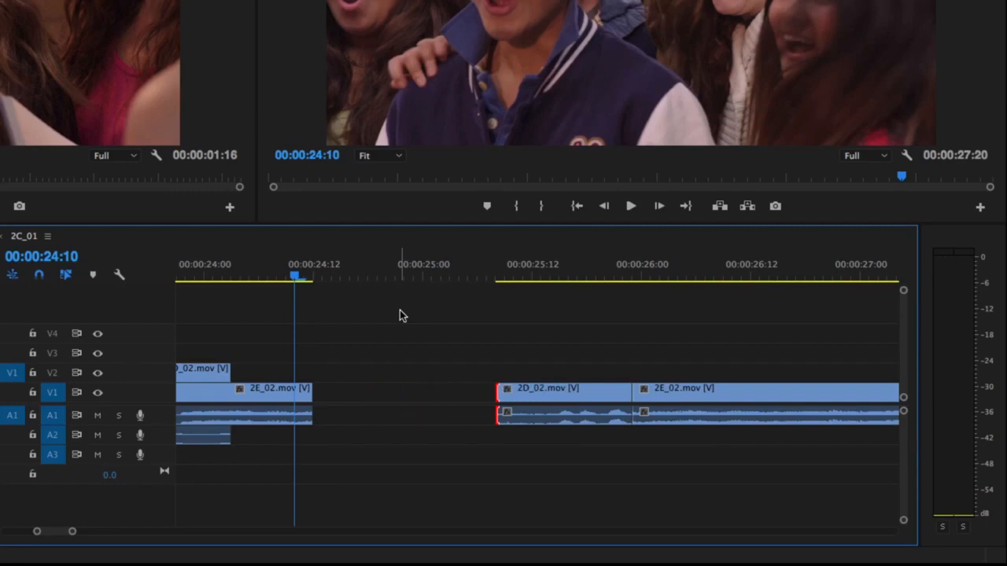
key("shift+alt+Left")
key("shift+alt+Left")
key("shift+alt+Left")
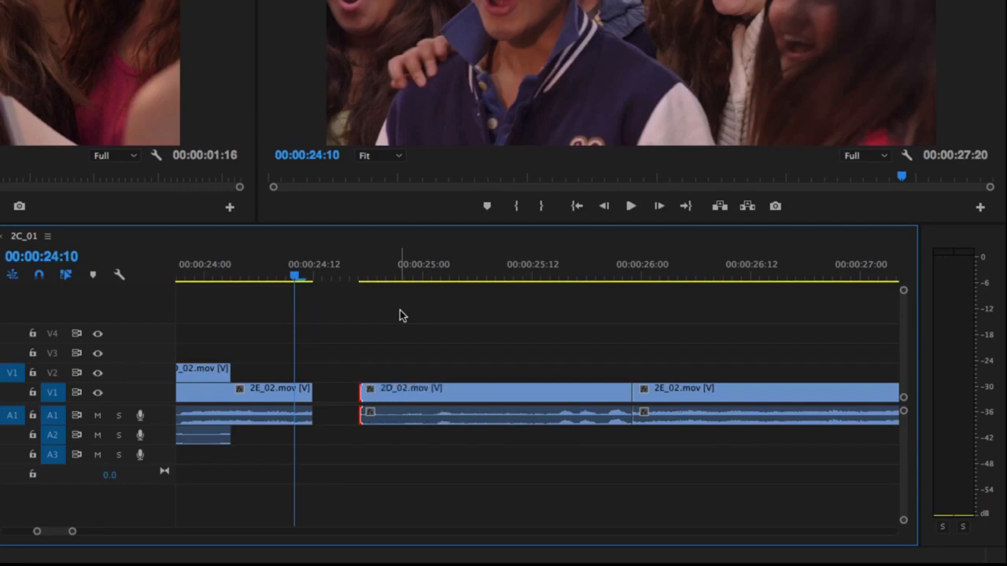
key("alt+Left")
key("alt+Left")
key("alt+Left")
key("alt+Left")
key("alt+Left")
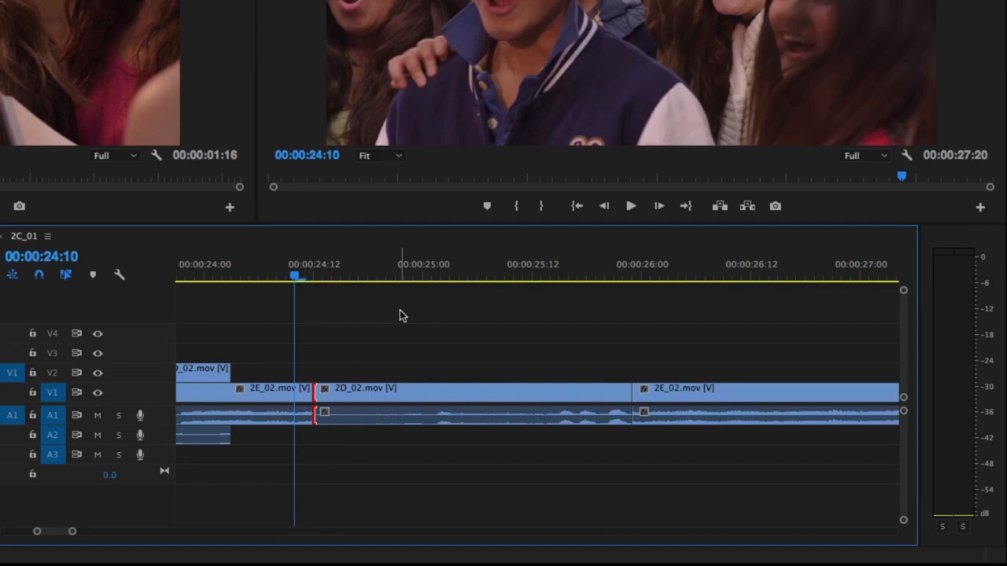
- Jump back to the edit point at 00:00:24:03, then forward to the 2D_02.mov and 2E_02.mov cut at 00:00:25:23
key("Up")
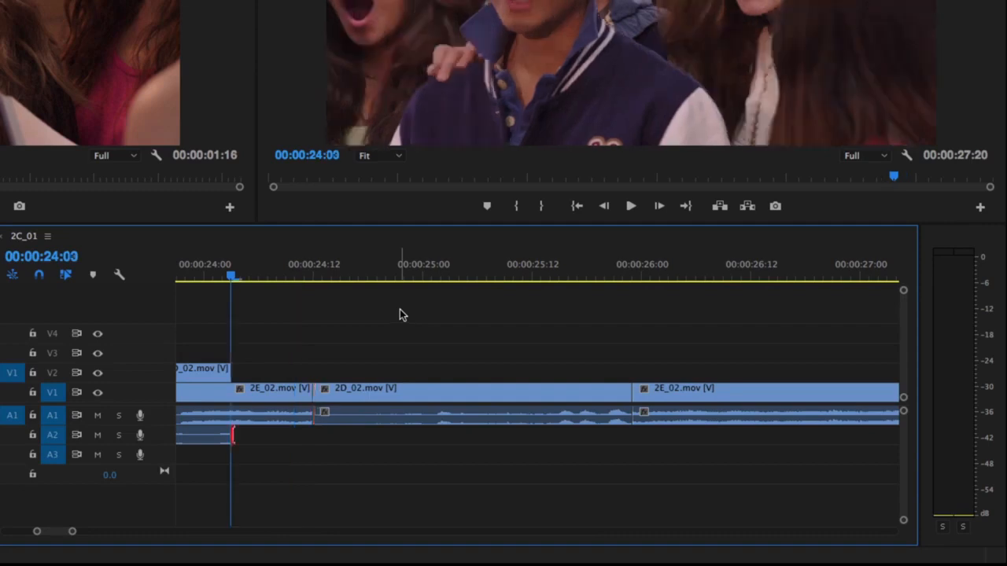
key("Down")
key("Down")
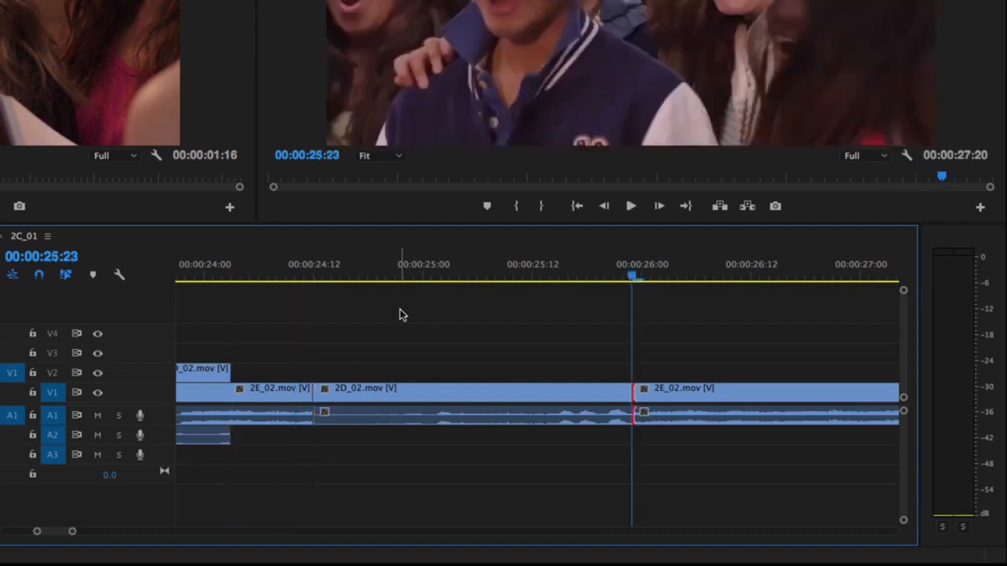
- Trim the start of the last 2E_02.mov clip four frames later and step between the surrounding edit points
key("alt+Right")
key("alt+Right")
key("alt+Right")
key("alt+Right")
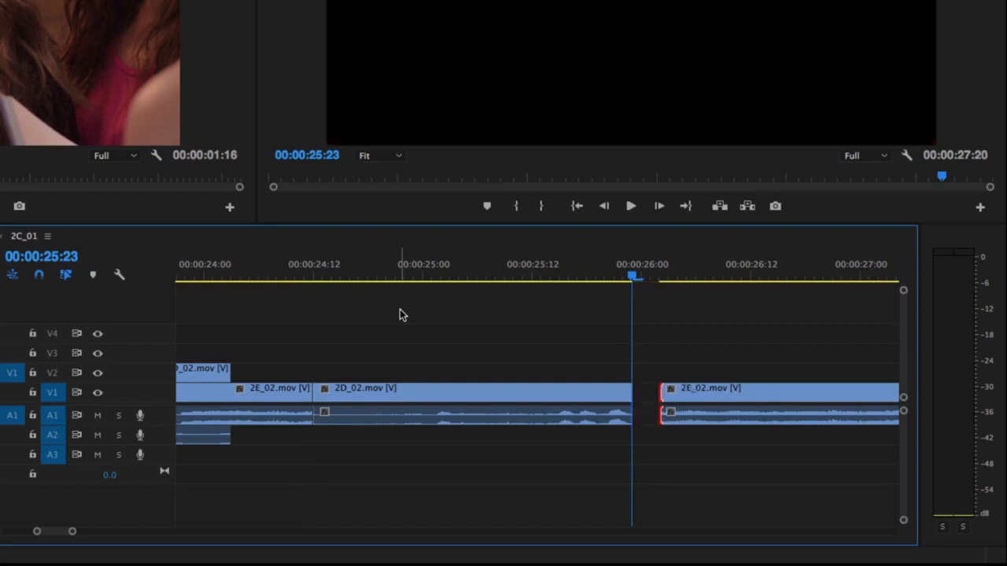
key("Up")
key("Down")
key("Down")
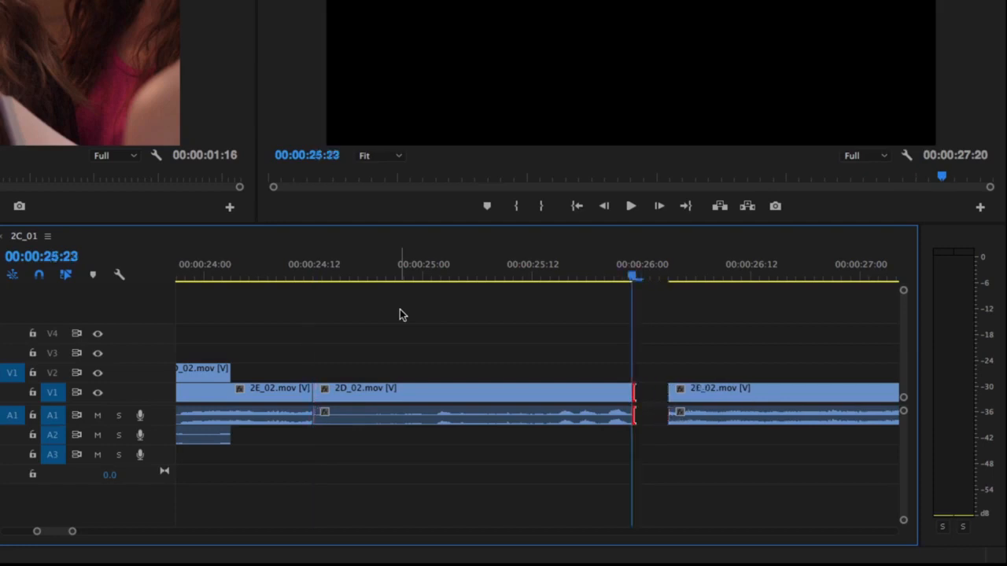
- Trim the start of the last 2E_02.mov three frames earlier and move the playhead to that edit at 00:00:26:00
key("alt+Left")
key("alt+Left")
key("alt+Left")
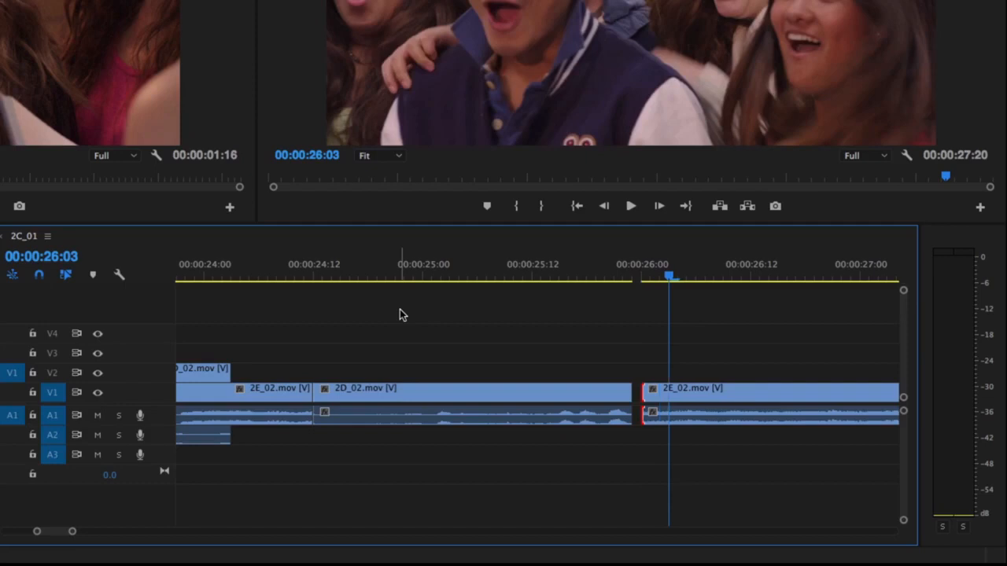
key("Up")
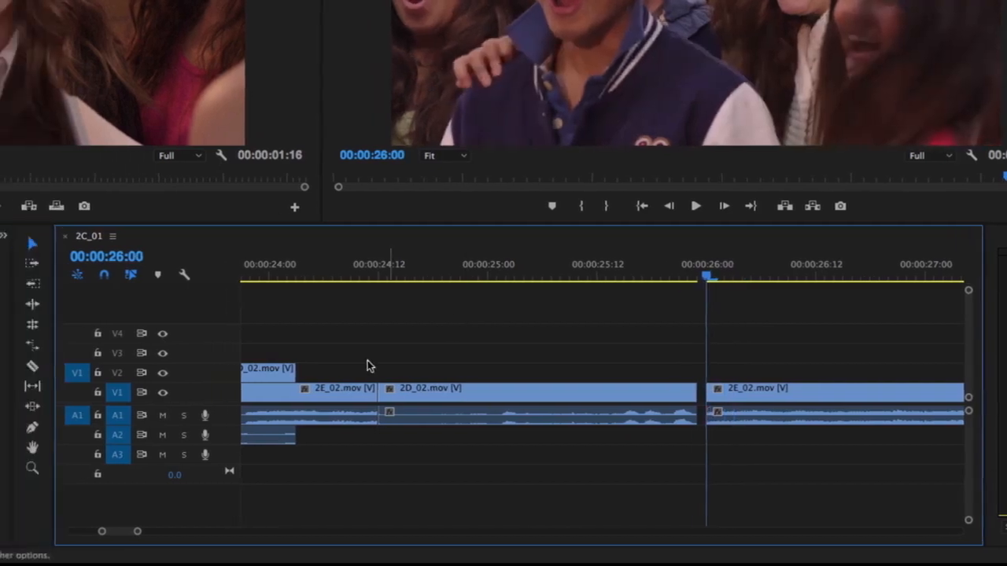
- Razor 2D_02.mov at about 00:00:25:07 and cut across all tracks at about 00:00:23:12
left_click(34, 367)
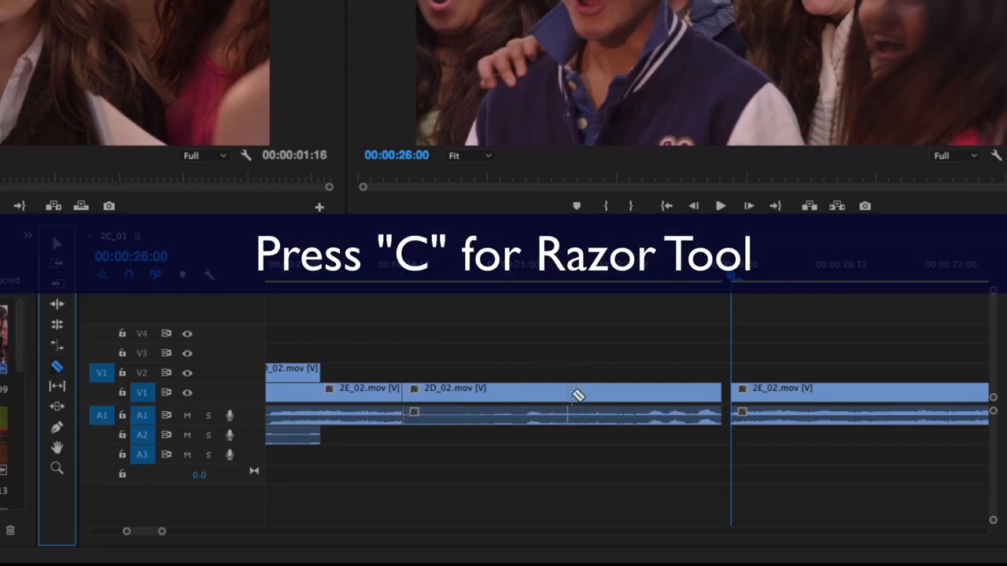
left_click(575, 395)
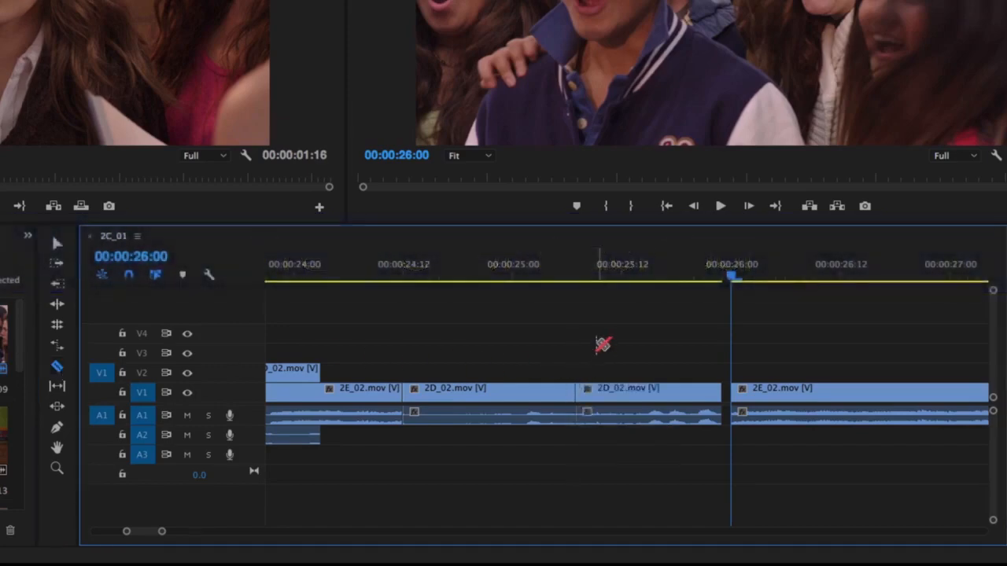
left_click_drag(154, 531, 150, 531)
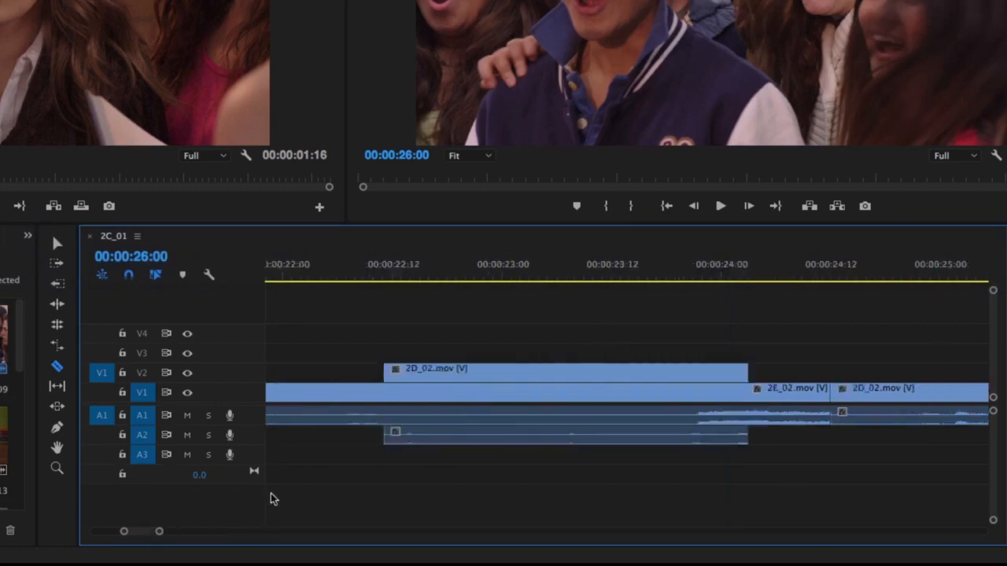
left_click(616, 417, "shift")
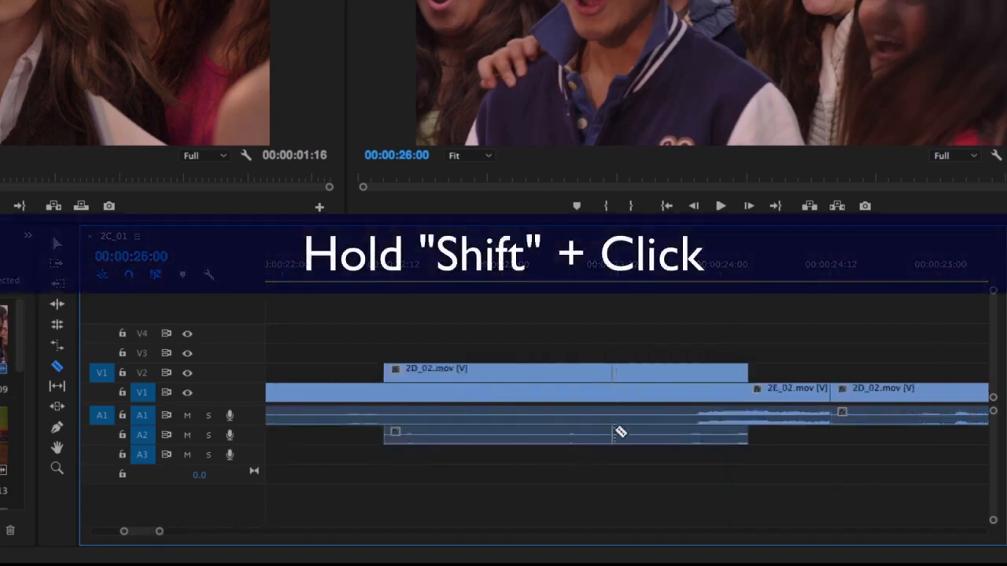
left_click(620, 432, "shift")
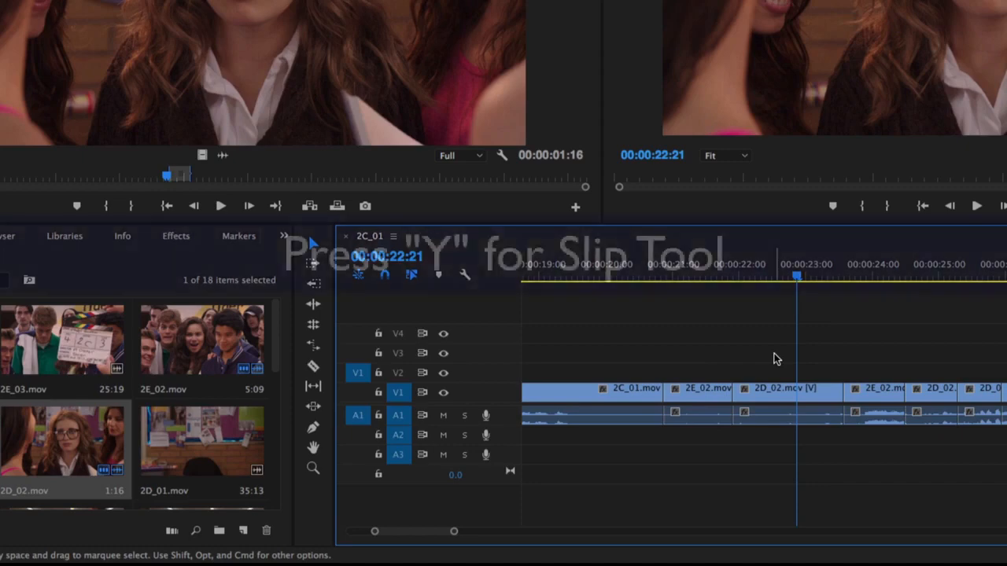
- Slip the contents of the 2D_02.mov clip under the playhead by one frame backward and about four frames forward
key("y")
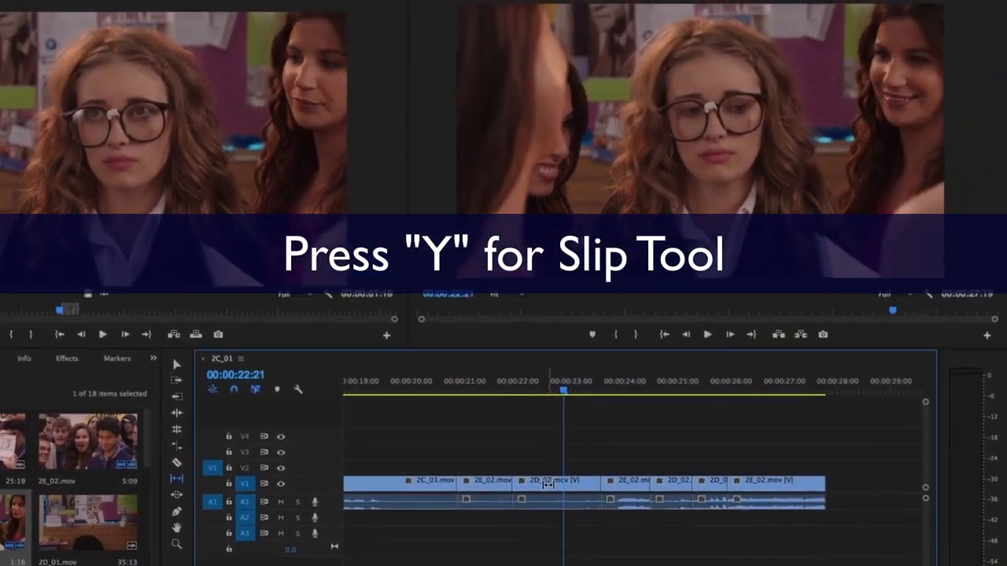
left_click(548, 484)
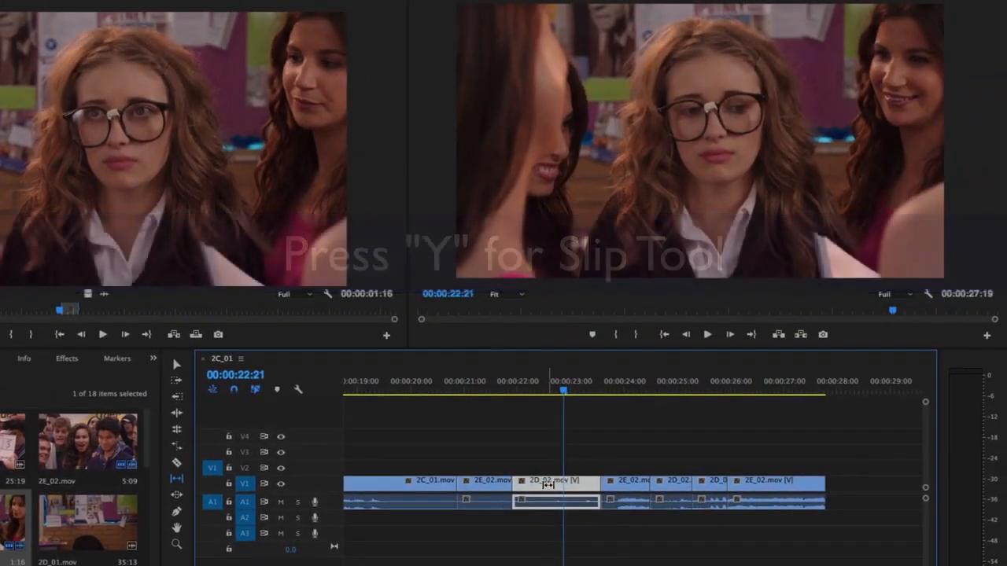
left_click_drag(548, 484, 546, 485)
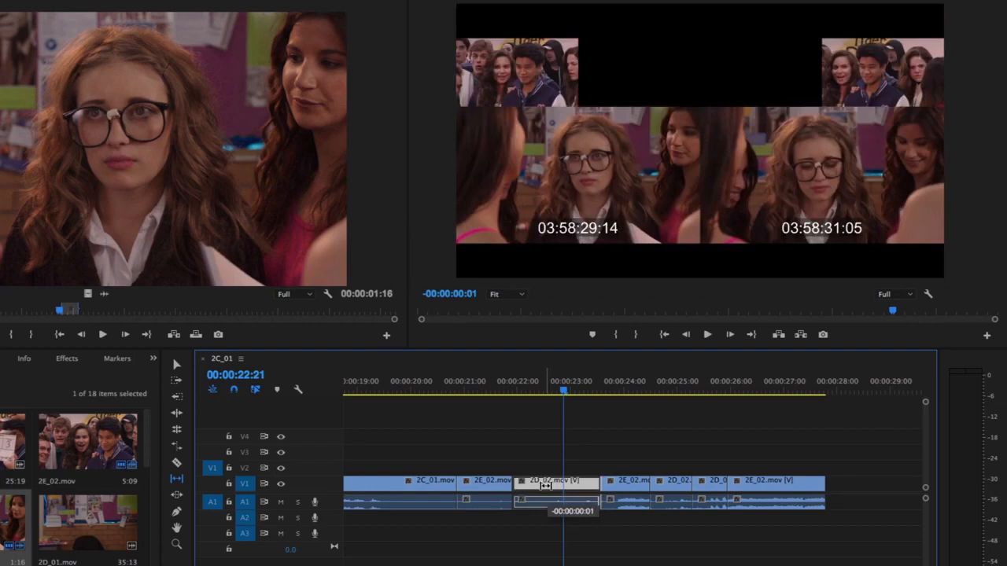
mouse_move(545, 485)
left_mouse_down()
mouse_move(528, 488)
mouse_move(559, 484)
left_mouse_up()
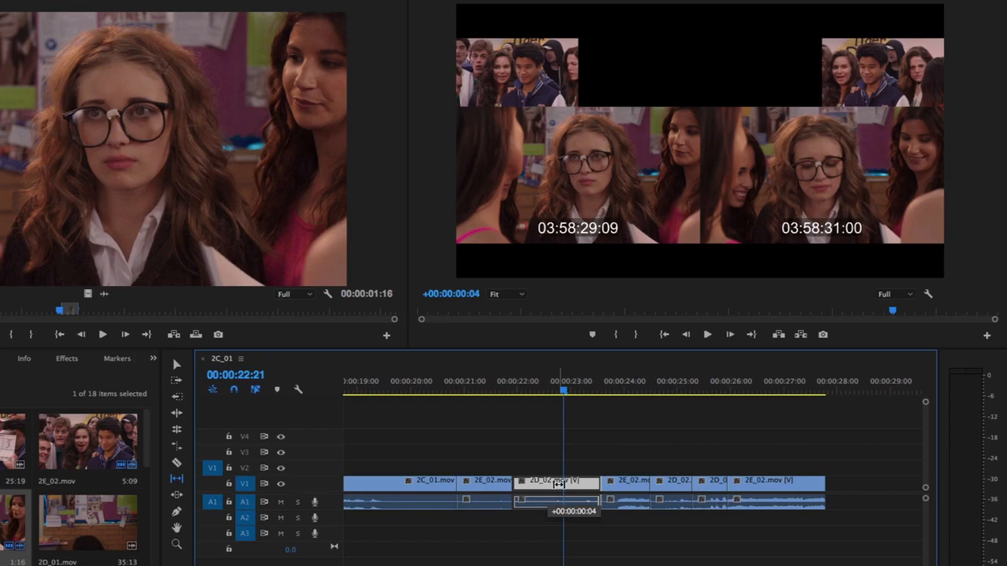
left_click_drag(559, 483, 557, 483)
- Slide the same 2D_02.mov clip up to nine frames earlier between its neighbours, then settle it two frames later
key("u")
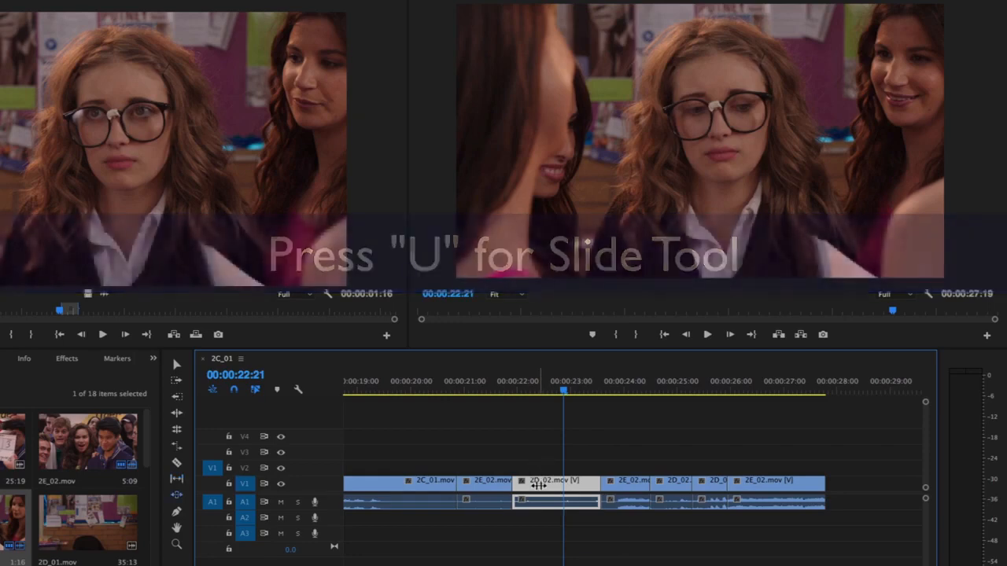
left_click_drag(538, 486, 535, 484)
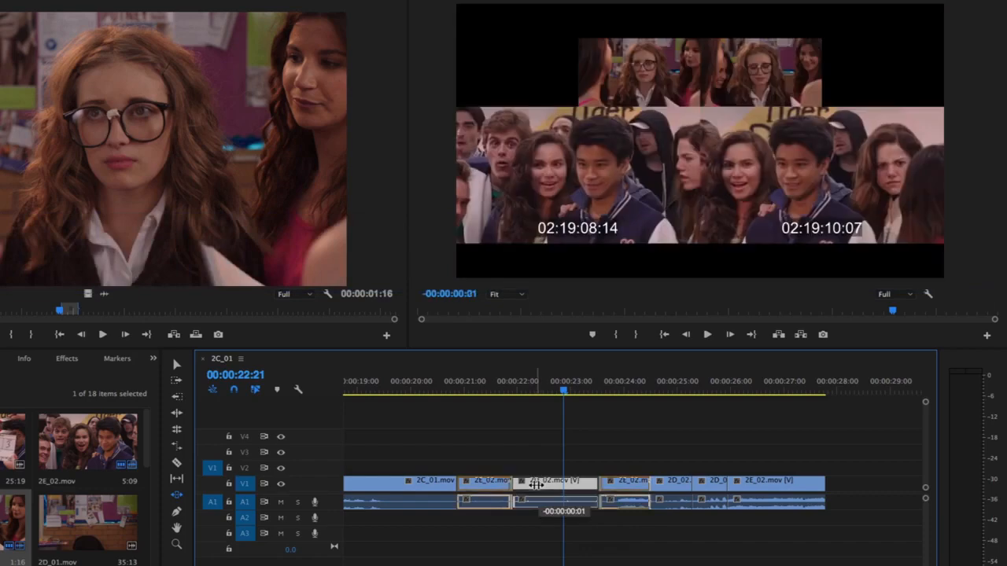
left_click_drag(536, 485, 520, 489)
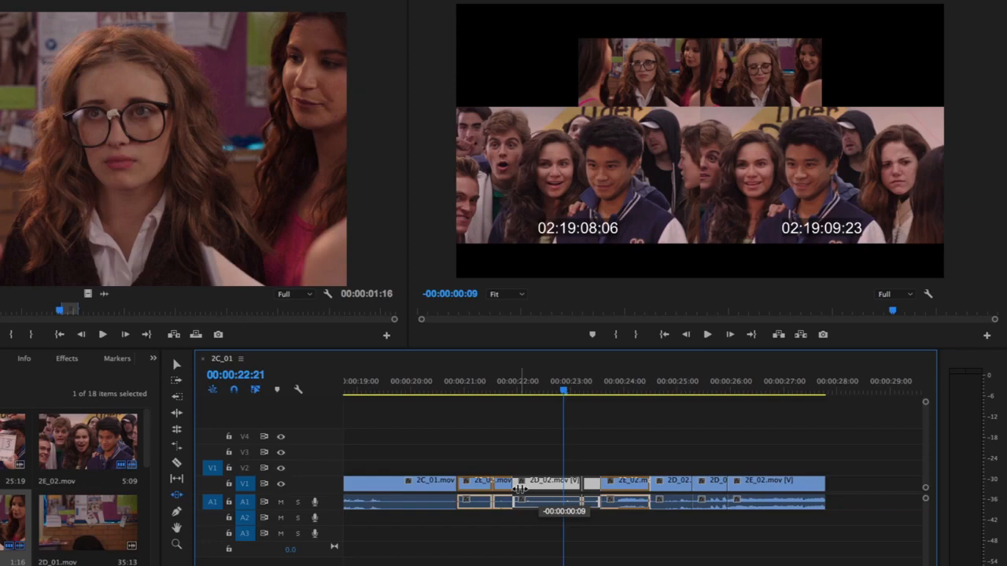
left_click_drag(520, 489, 543, 486)
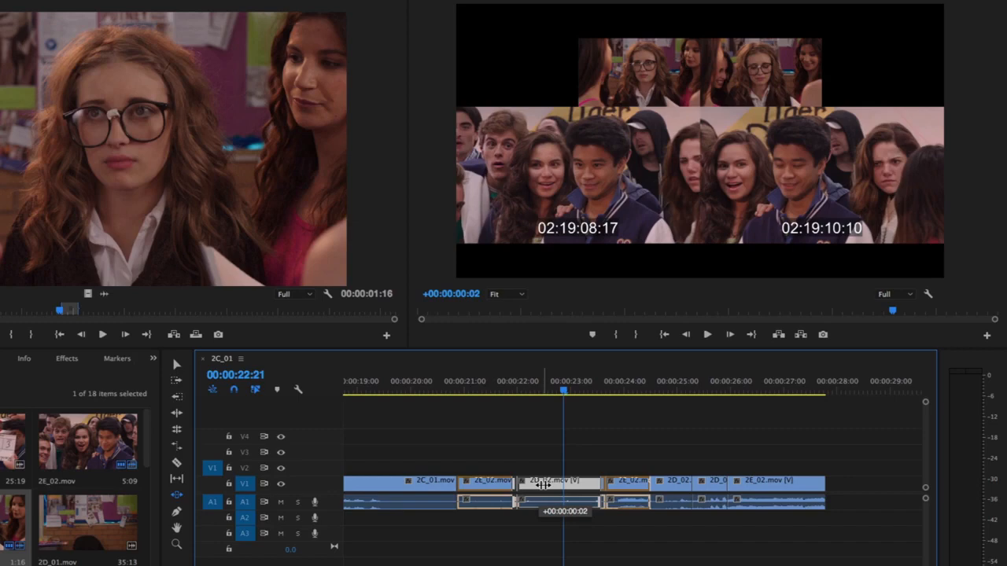
left_click_drag(542, 485, 543, 486)
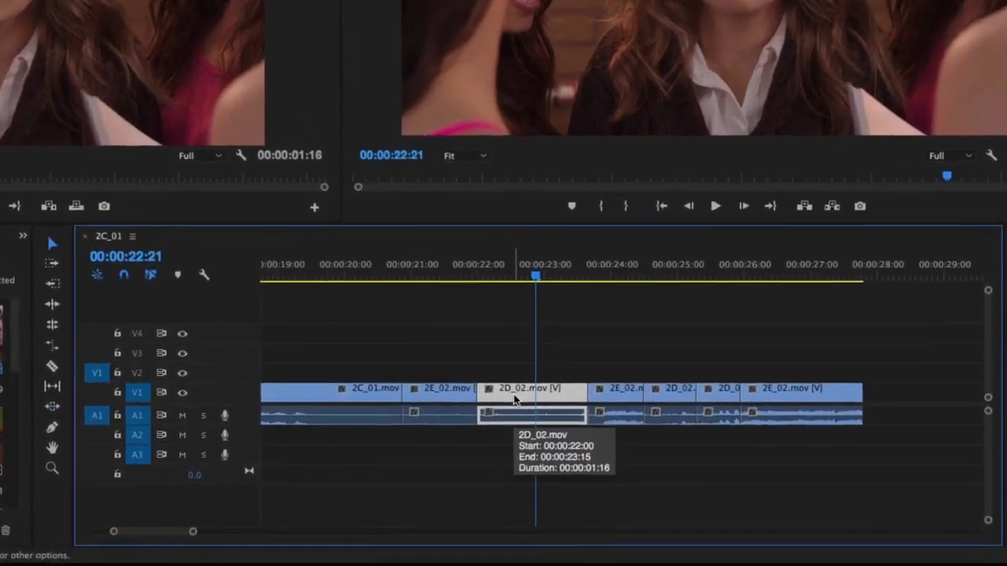
- Try moving 2D_02.mov up to V2 and later over the following clips, then undo the move
left_click_drag(515, 400, 525, 369)
left_click_drag(542, 429, 639, 435)
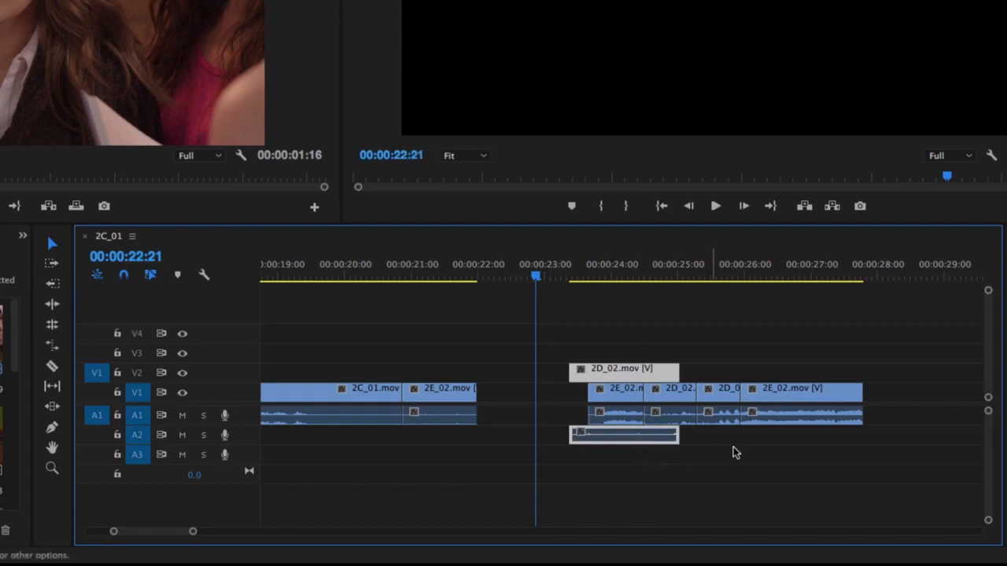
key("super+z")
key("super+z")
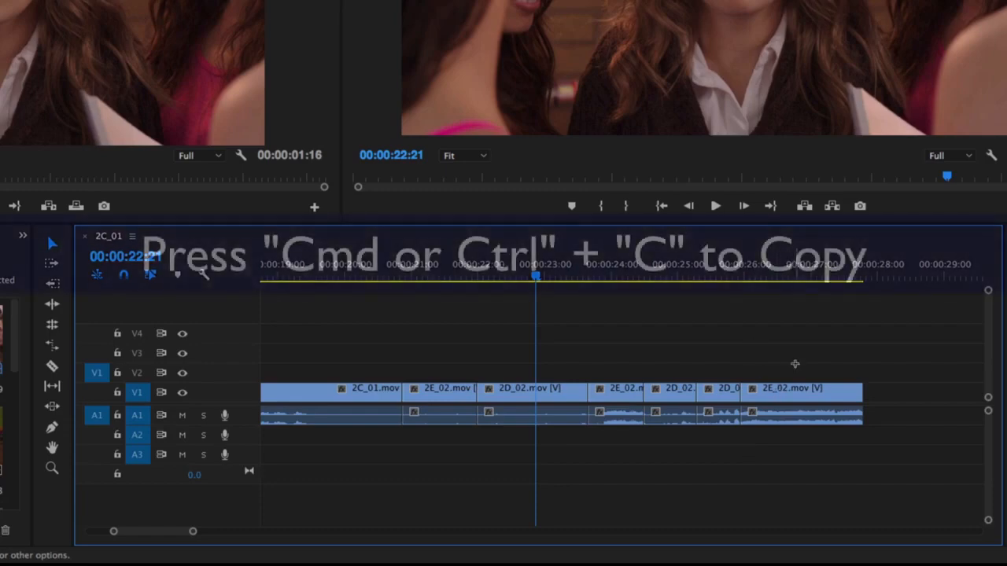
- Paste a copy of the last 2D_02.mov and 2E_02.mov clips past the sequence end, then cut, re-paste and remove the copies
left_click_drag(793, 361, 729, 400)
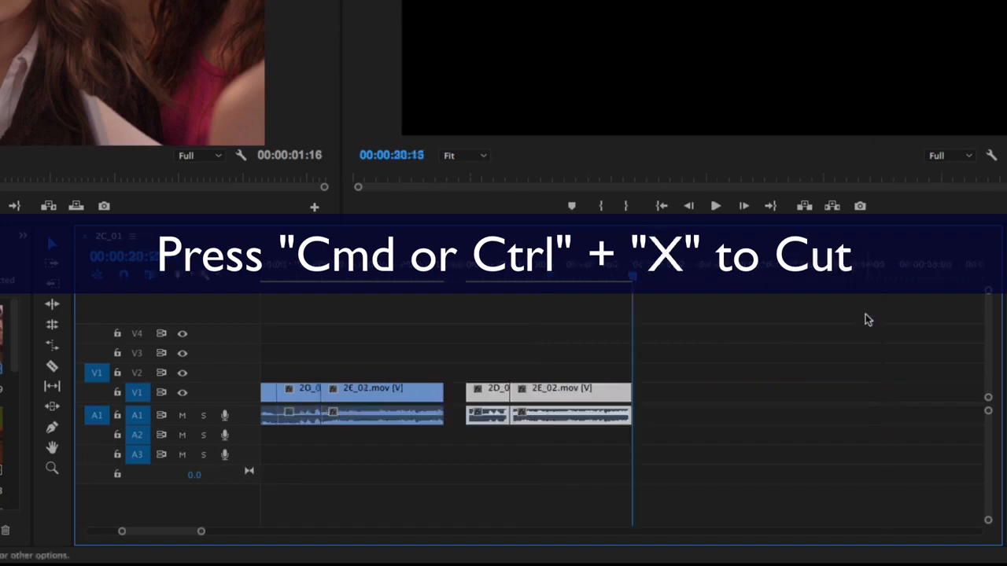
left_click_drag(191, 535, 181, 536)
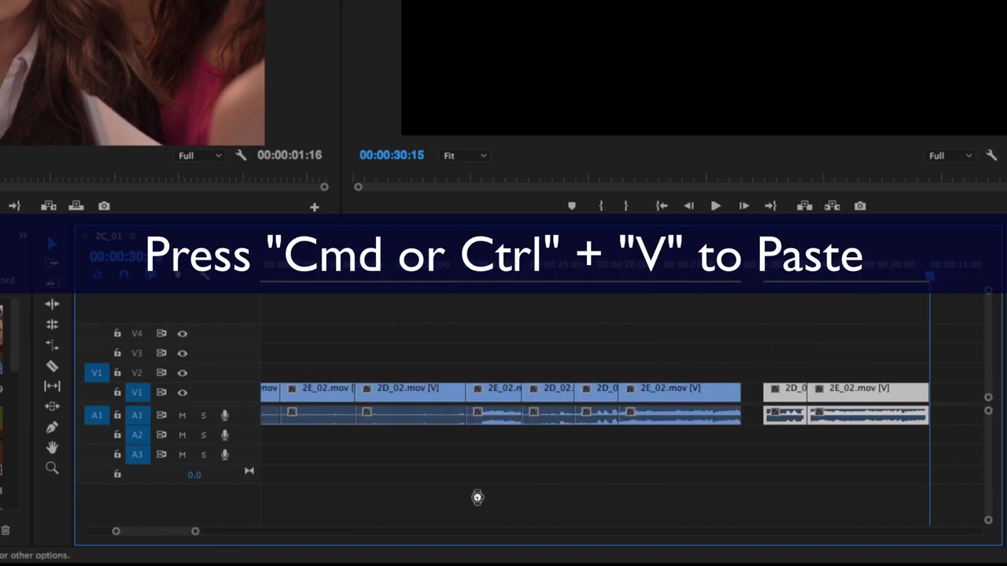
key("ctrl+x")
key("ctrl+v")
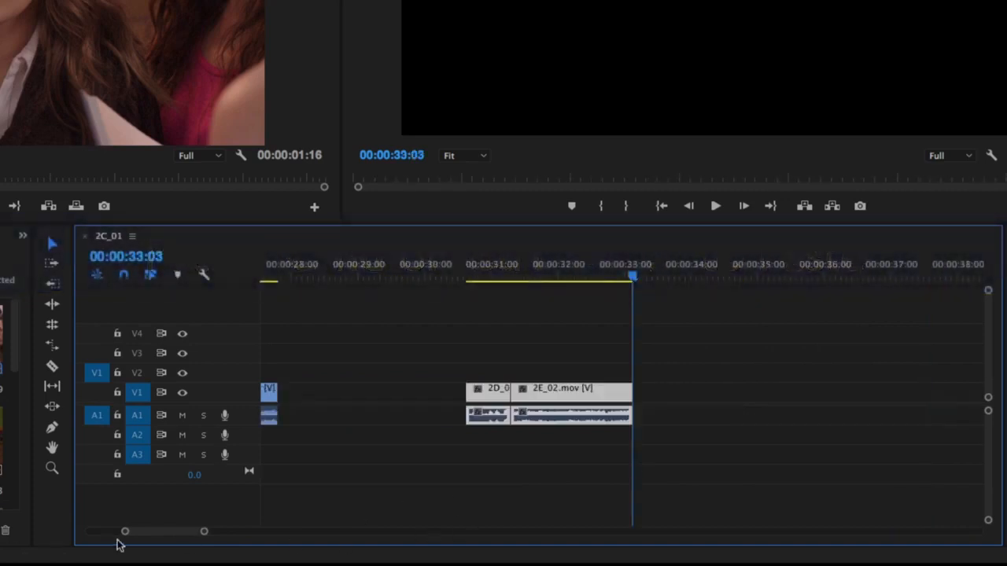
key("ctrl+z")
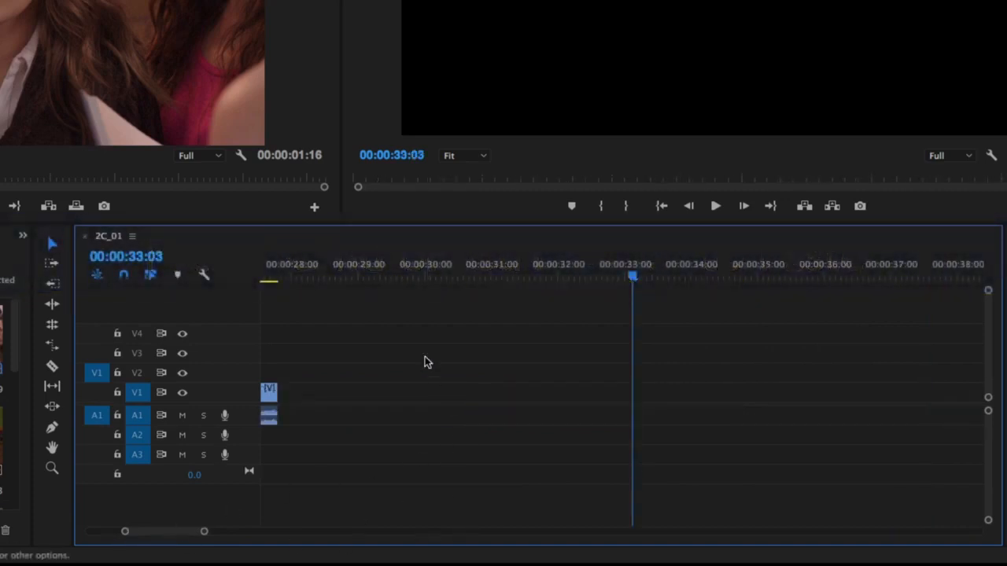
- Target V2 instead of V1 and paste the two clips onto V2 at 00:00:33:03
left_click(142, 399)
left_click(140, 374)
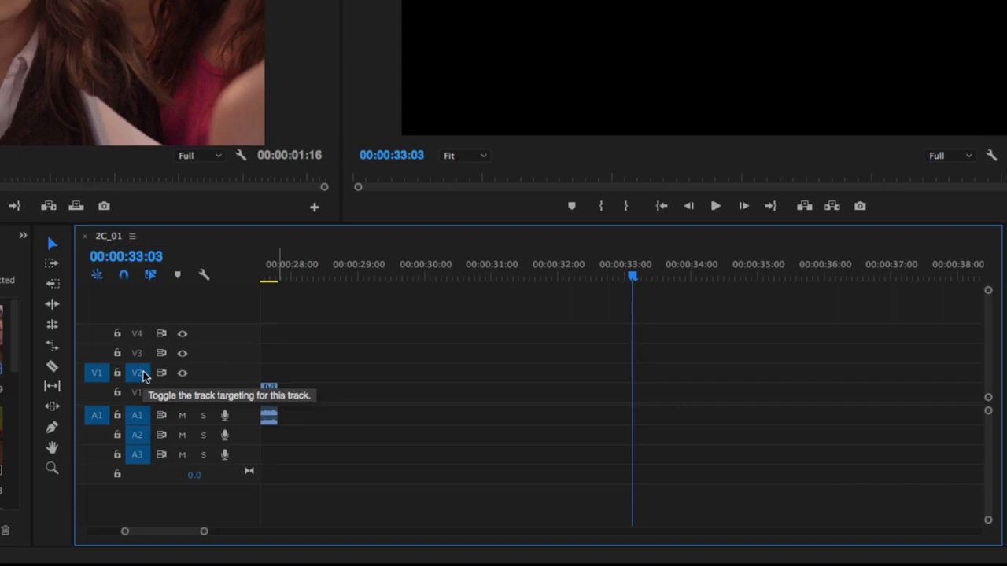
key("period")
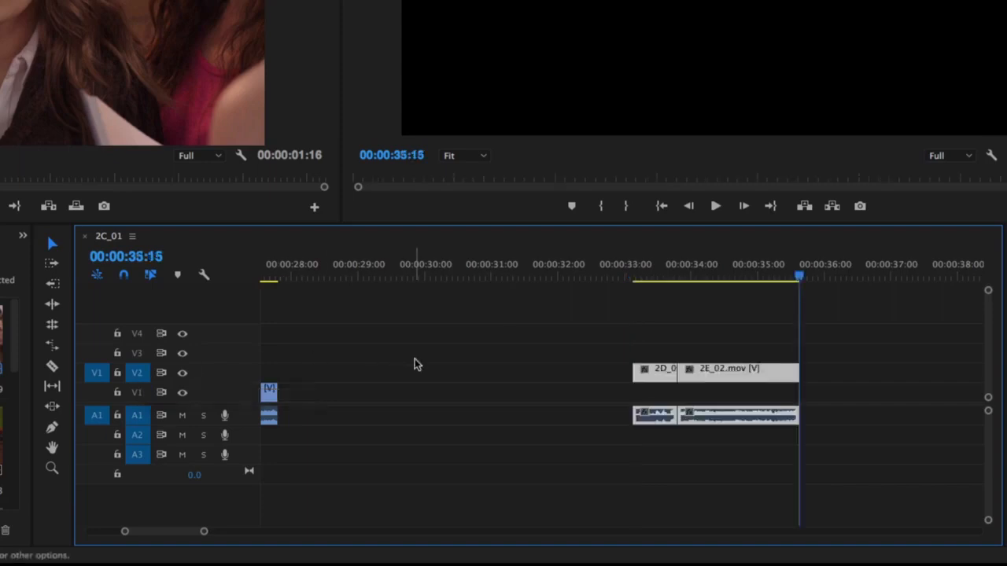
- Go back to the 2D_02.mov and 2E_02.mov cut at 00:00:25:23 and expand track A1 to show its waveforms
key("Up")
key("Up")
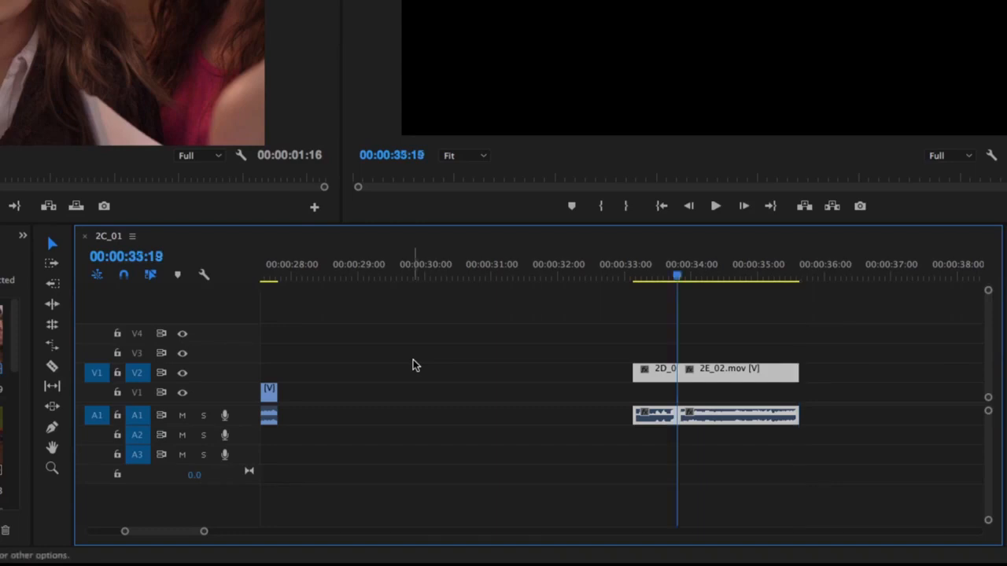
key("Up")
key("Up")
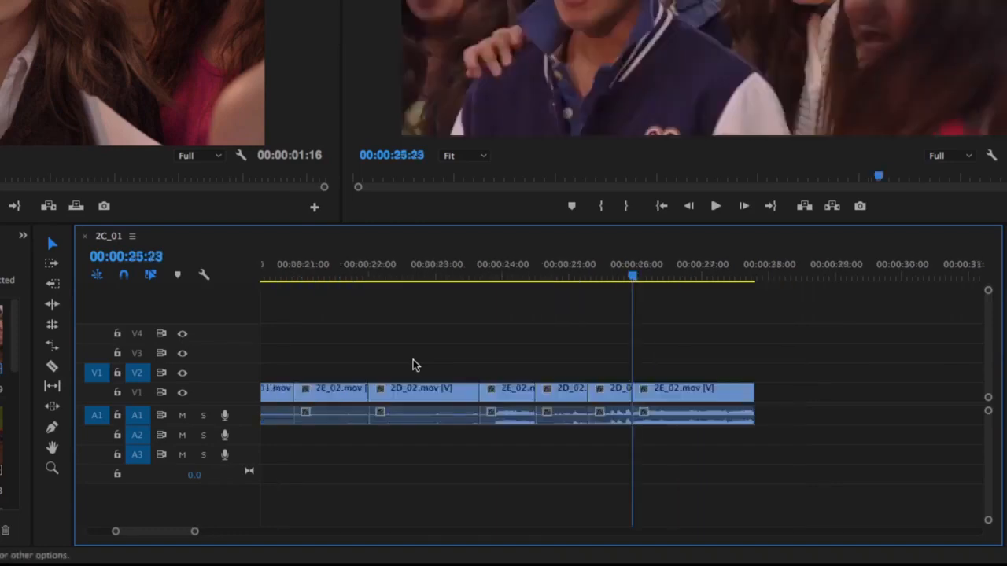
key("=")
key("=")
key("=")
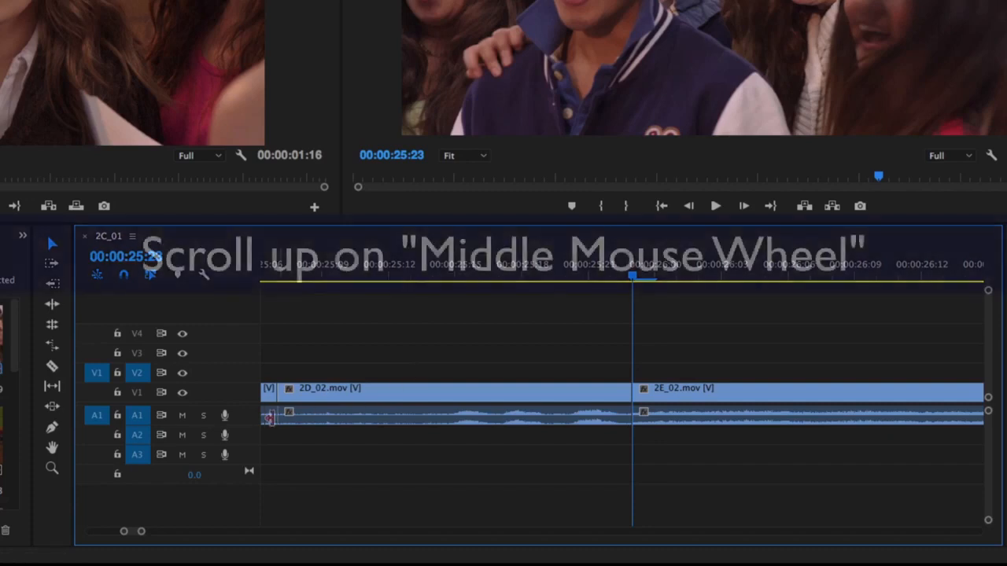
scroll(250, 419, "up", 2)
scroll(250, 420, "up", 3)
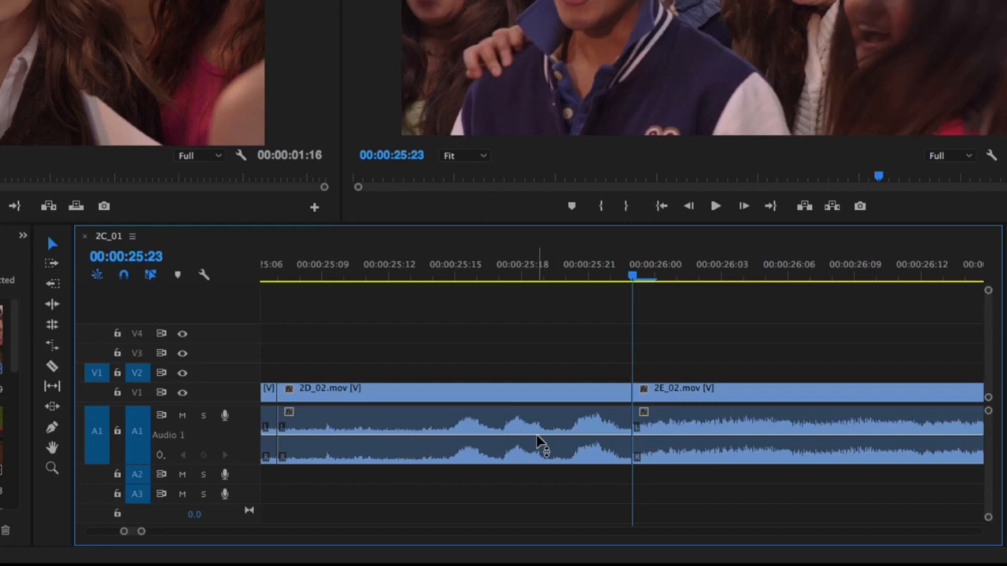
- Select the 2D_02.mov clip before the playhead and adjust its volume line, leaving the level at 0 dB
left_click(538, 439)
mouse_move(538, 439)
left_mouse_down()
mouse_move(538, 419)
mouse_move(539, 439)
left_mouse_up()
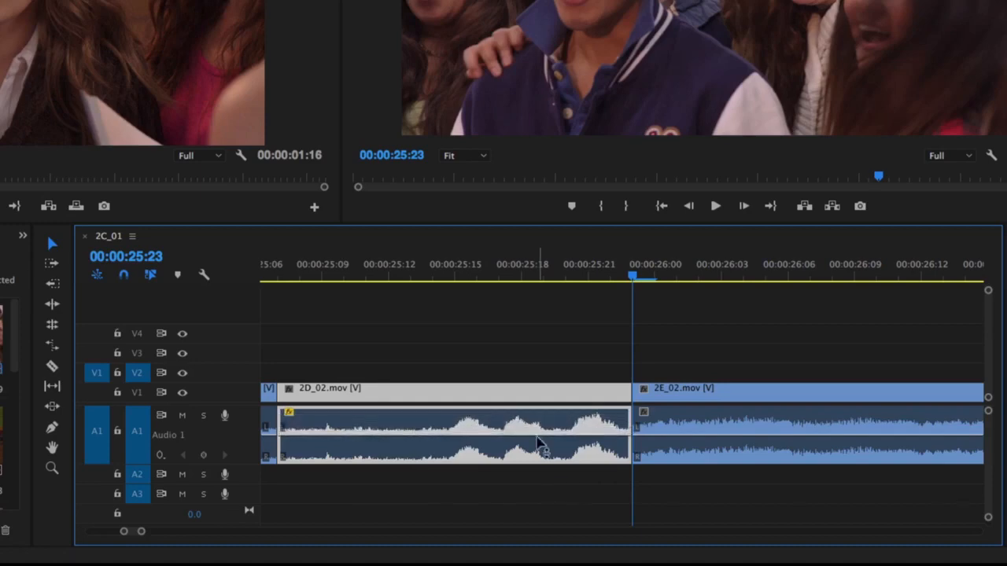
mouse_move(540, 444)
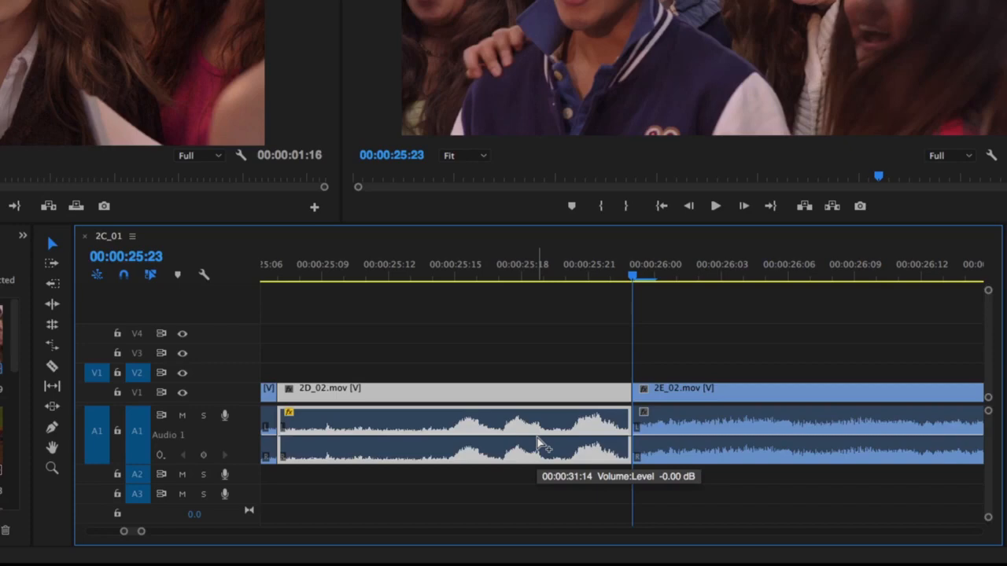
- Add two volume keyframes one frame apart near 00:00:25:14 with the Pen tool and return to the Selection tool
left_click(56, 427)
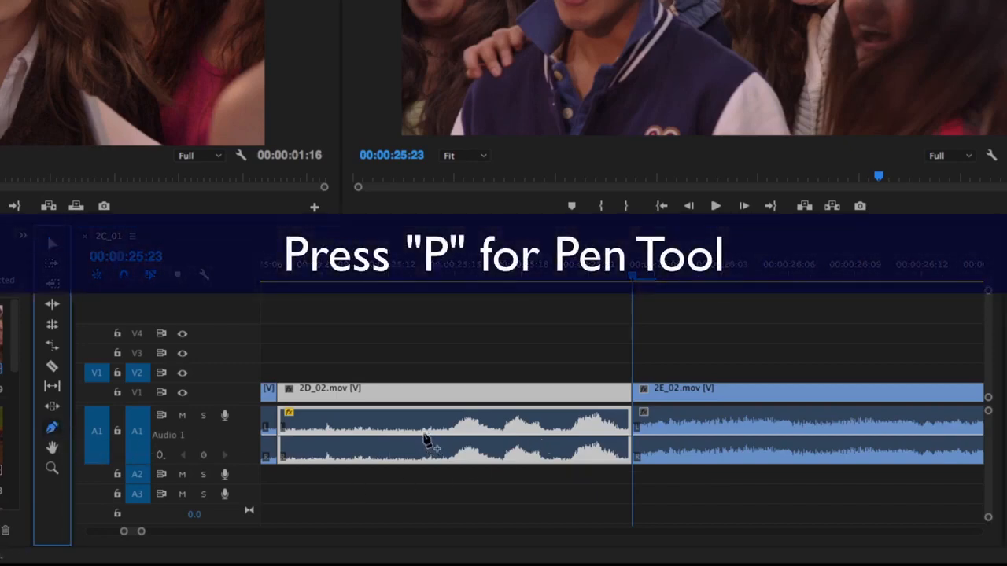
left_click(423, 435)
left_click(444, 435)
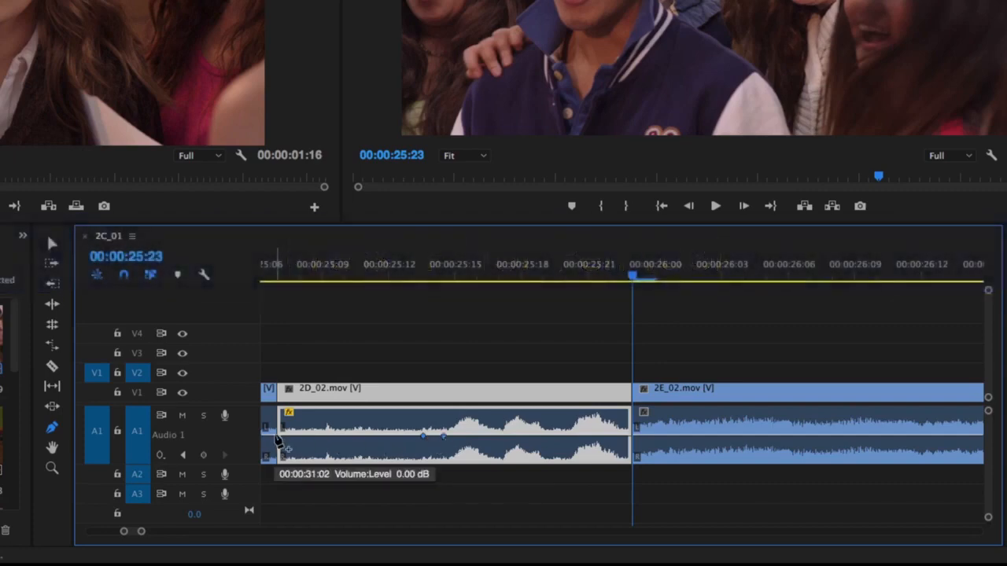
left_click(51, 243)
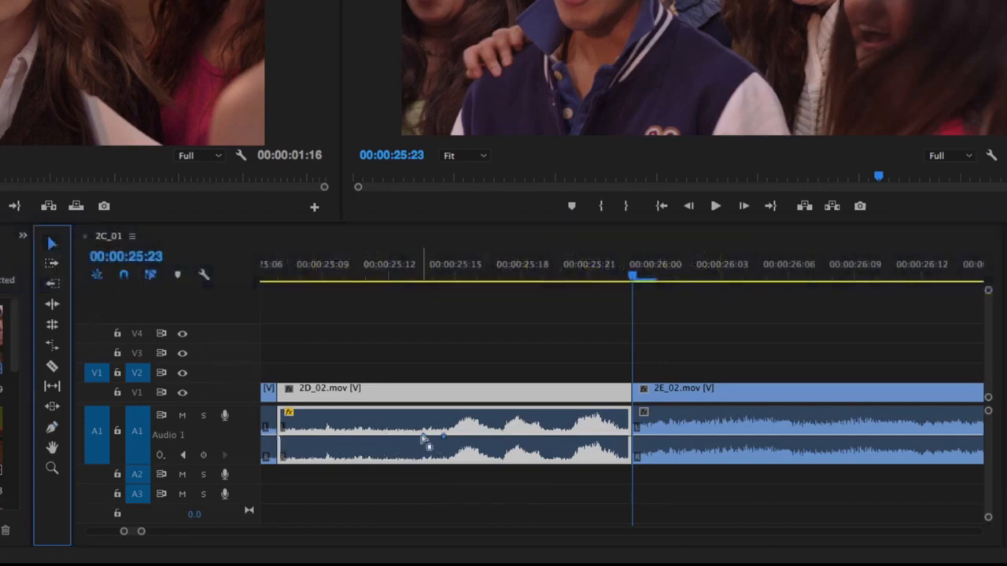
- Reposition the first volume keyframe near 00:00:25:14 on the 2D_02.mov audio
left_click_drag(424, 435, 447, 412)
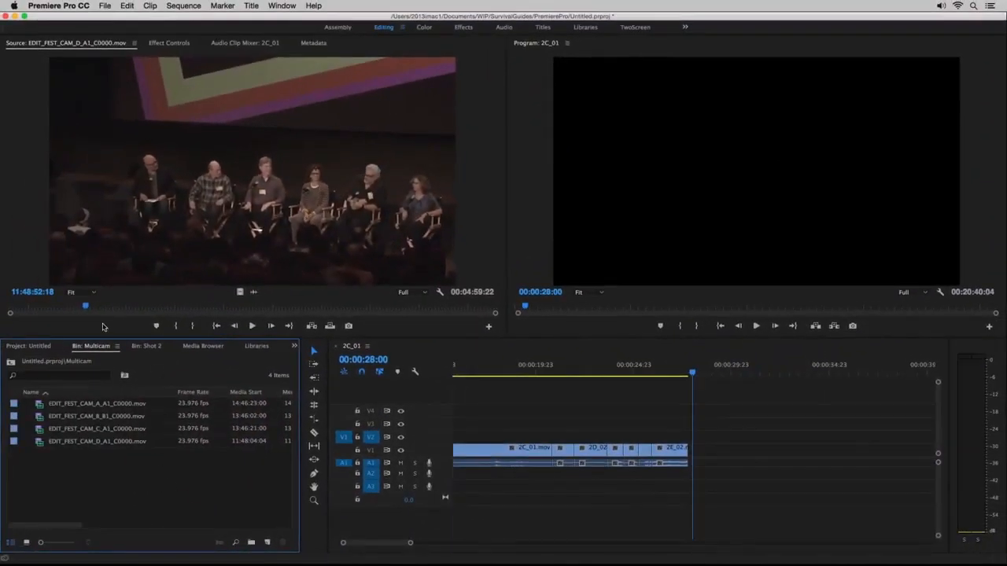
- Select the four EDIT_FEST_CAM clips in the Multicam bin and start creating a multi-camera source sequence from them
left_click(88, 310)
left_click_drag(86, 311, 86, 317)
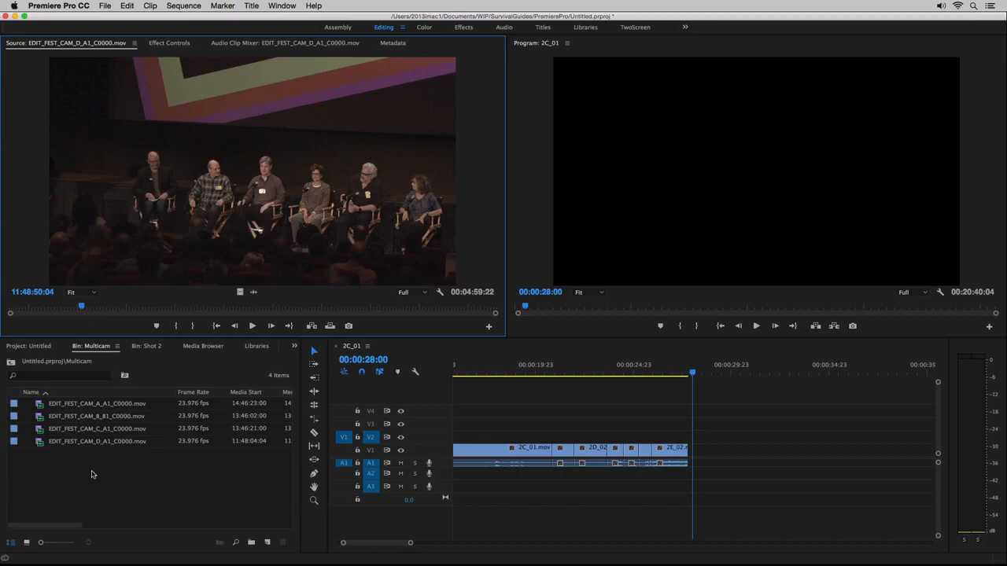
left_click_drag(92, 474, 110, 408)
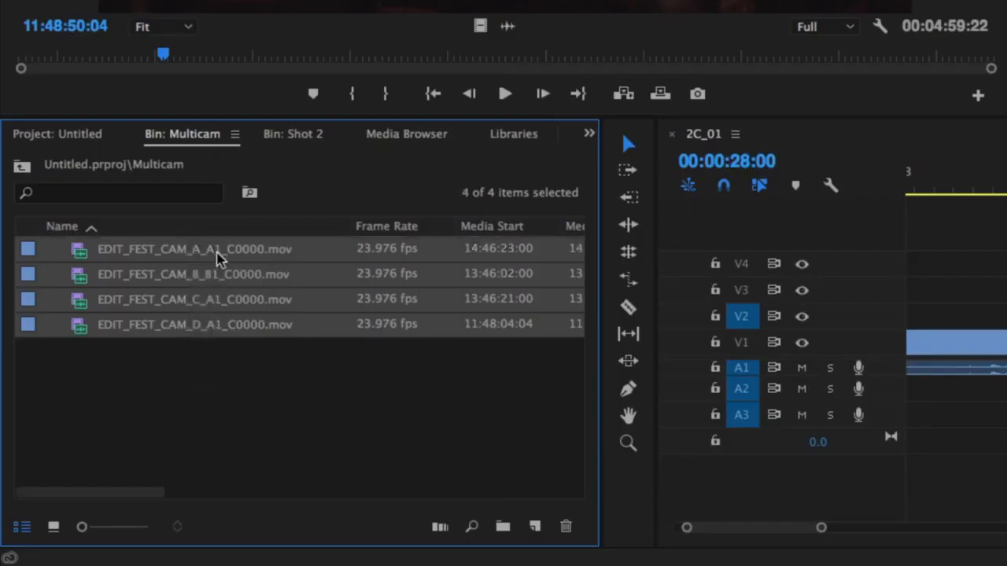
right_click(224, 299)
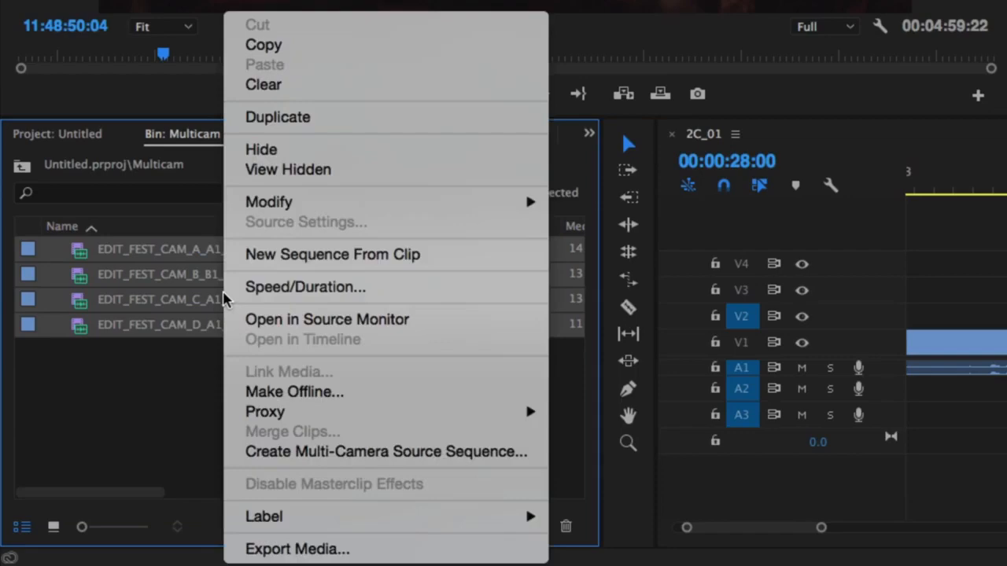
left_click(271, 452)
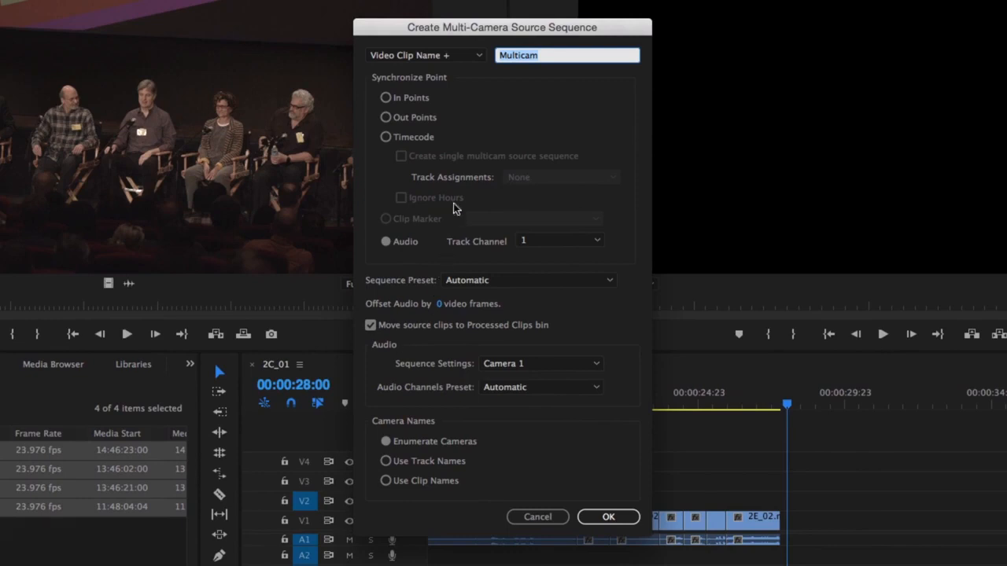
- Set the synchronize point to Audio with track channel 1 and create the multi-camera source sequence
left_click(418, 104)
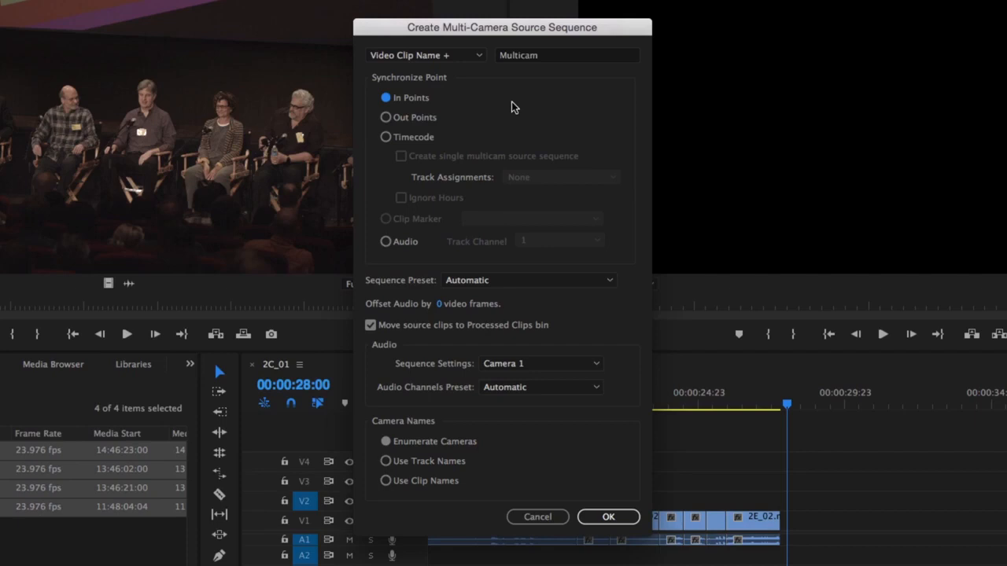
left_click(418, 138)
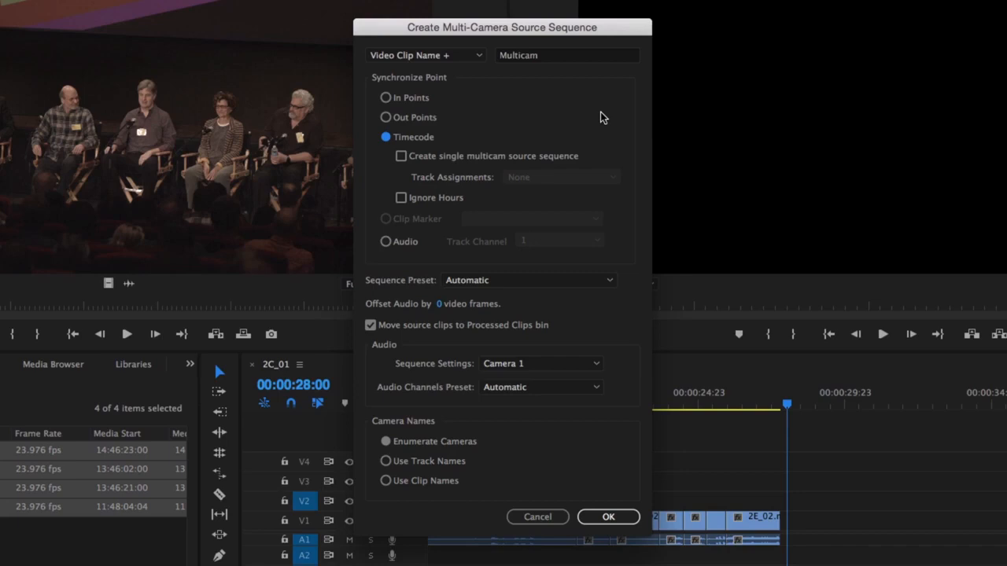
left_click(406, 242)
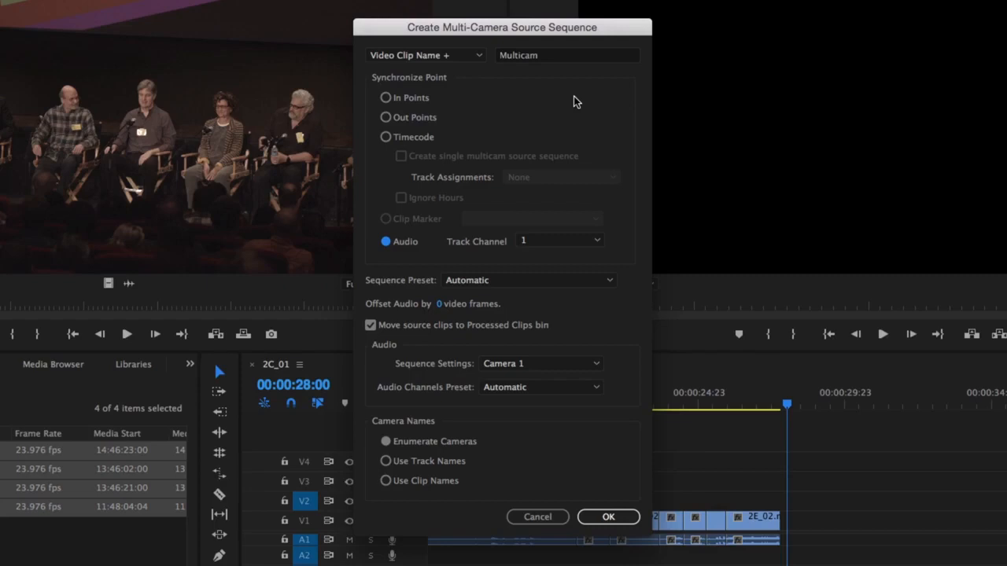
left_click(608, 517)
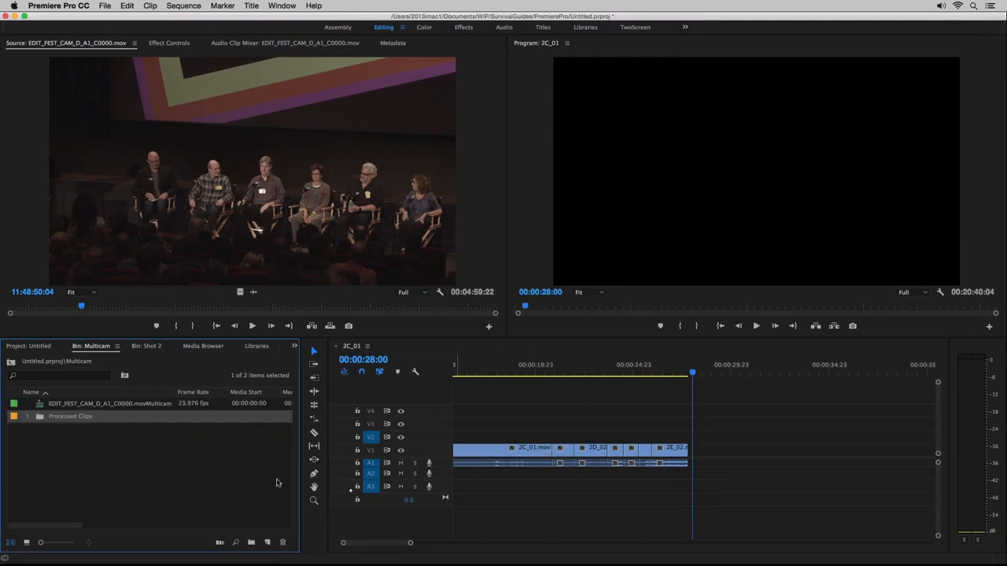
- Place the new multicam source sequence on V1 at 00:00:28:00, after the last clip
left_click(108, 471)
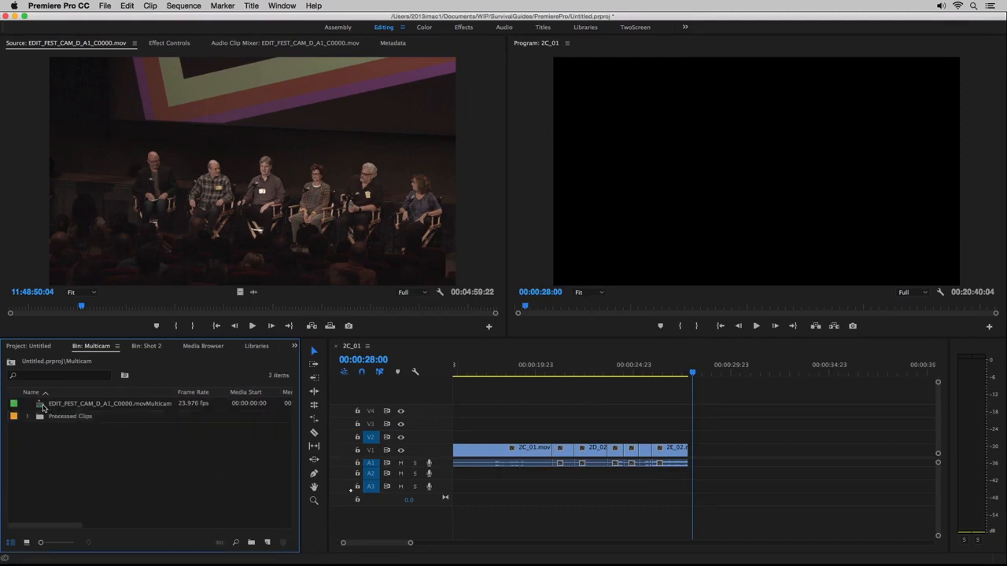
left_click_drag(43, 407, 702, 456)
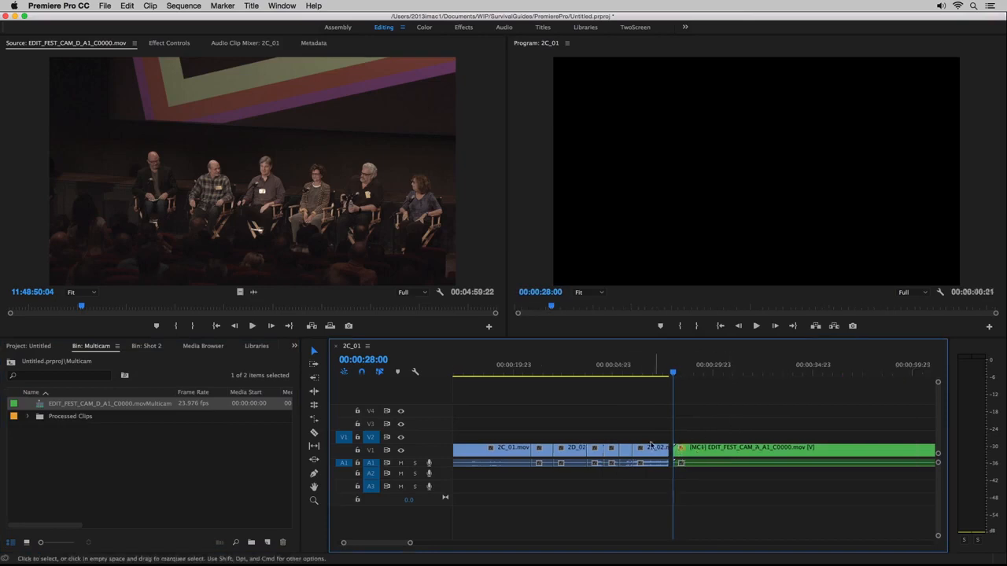
- Open the multicam clip's angles in the Source Monitor at 00:03:39:07 and try cameras 2 and 1 before choosing camera 3
left_click_drag(435, 547, 452, 548)
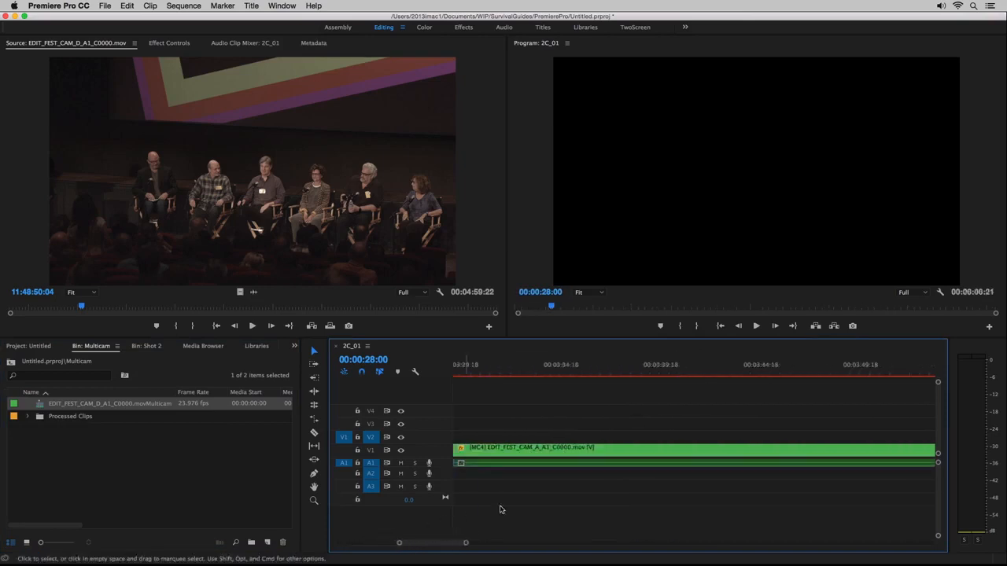
left_click(650, 372)
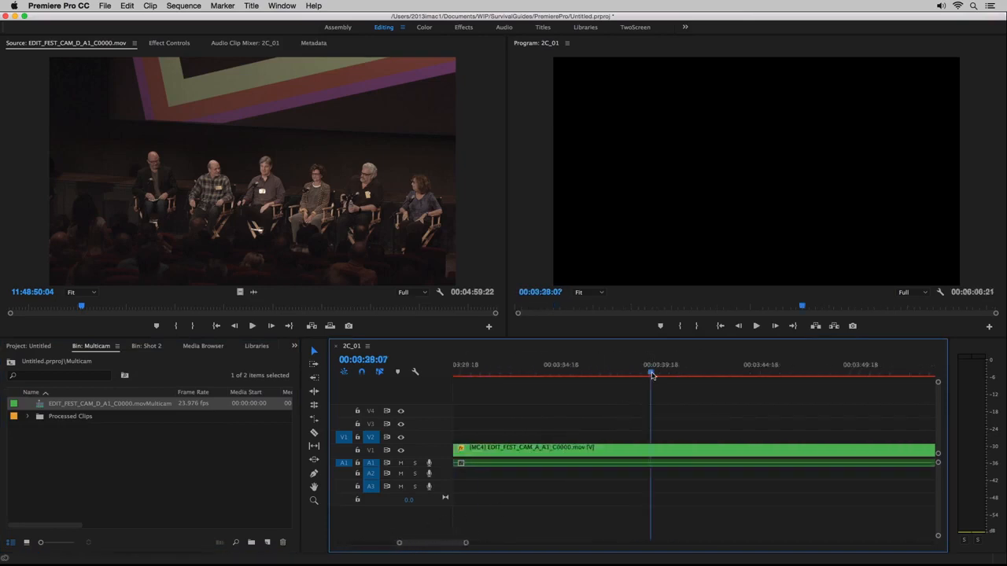
double_click(671, 454)
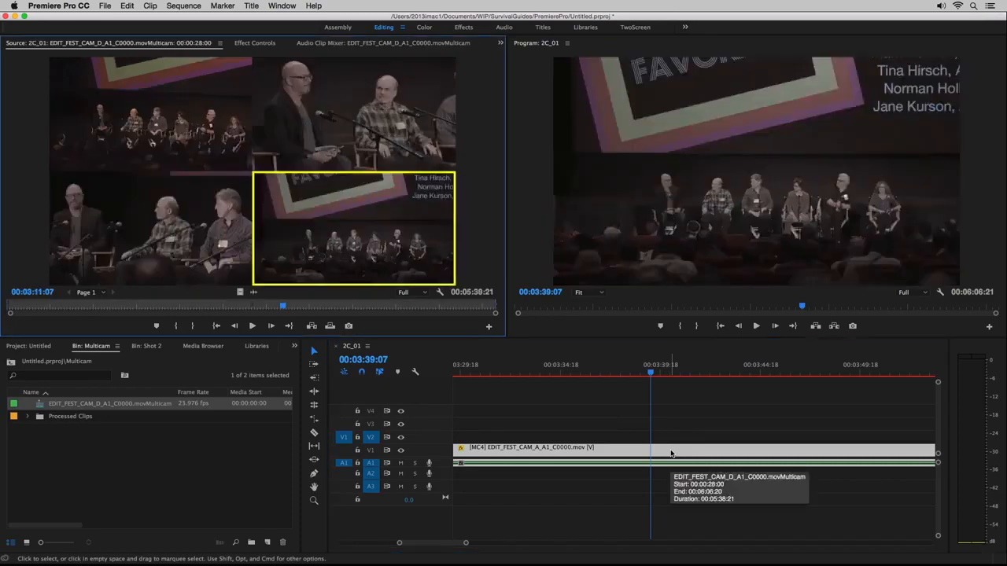
left_click(380, 134)
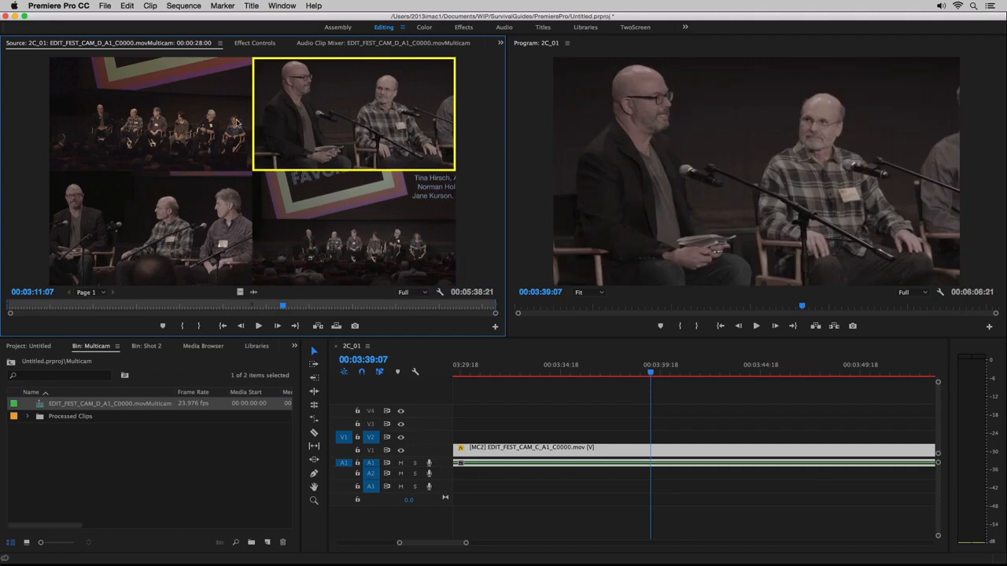
left_click(198, 122)
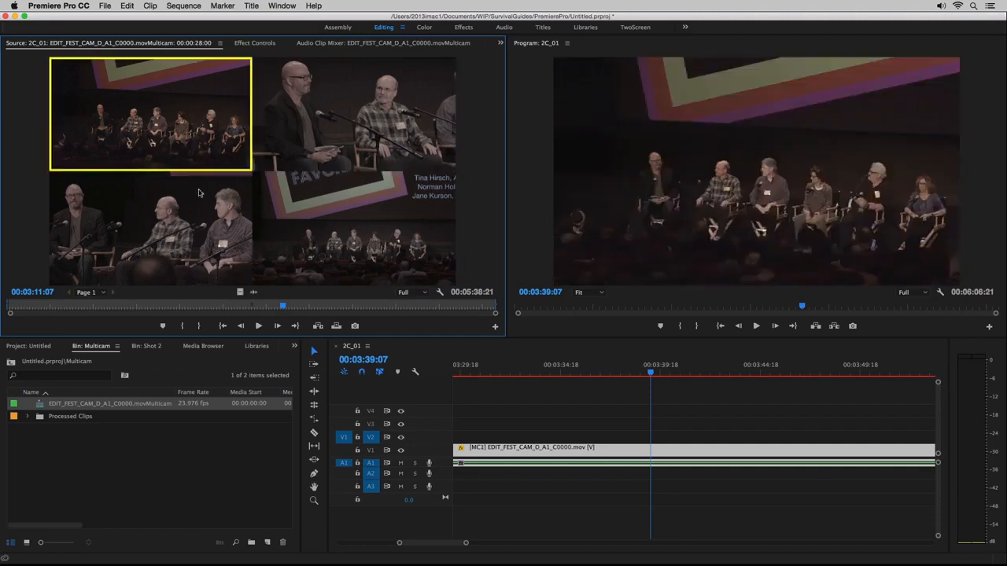
left_click(203, 225)
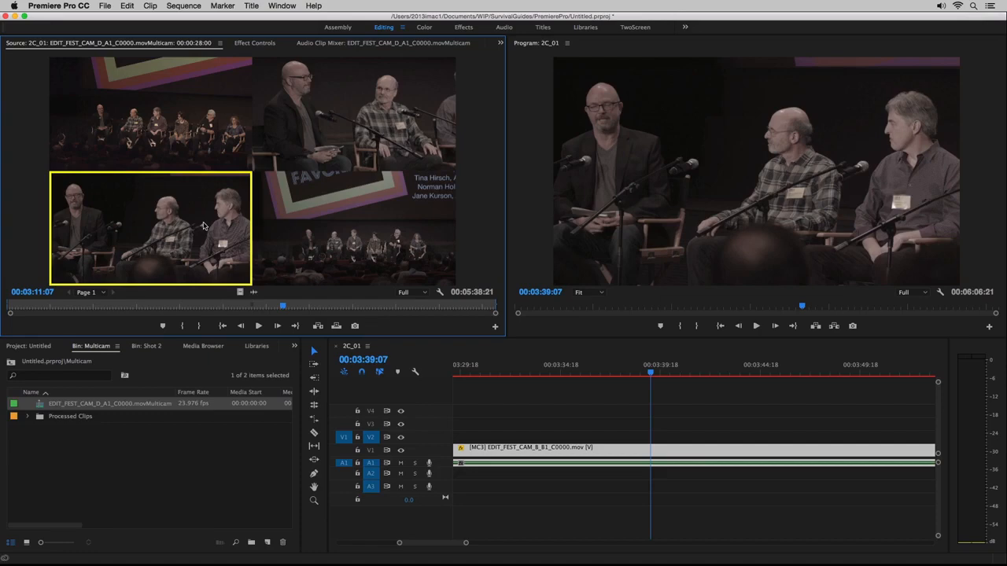
- Split the multicam clip at 00:03:38:15 with the Razor tool and switch the part after the cut to camera 2
left_click(311, 434)
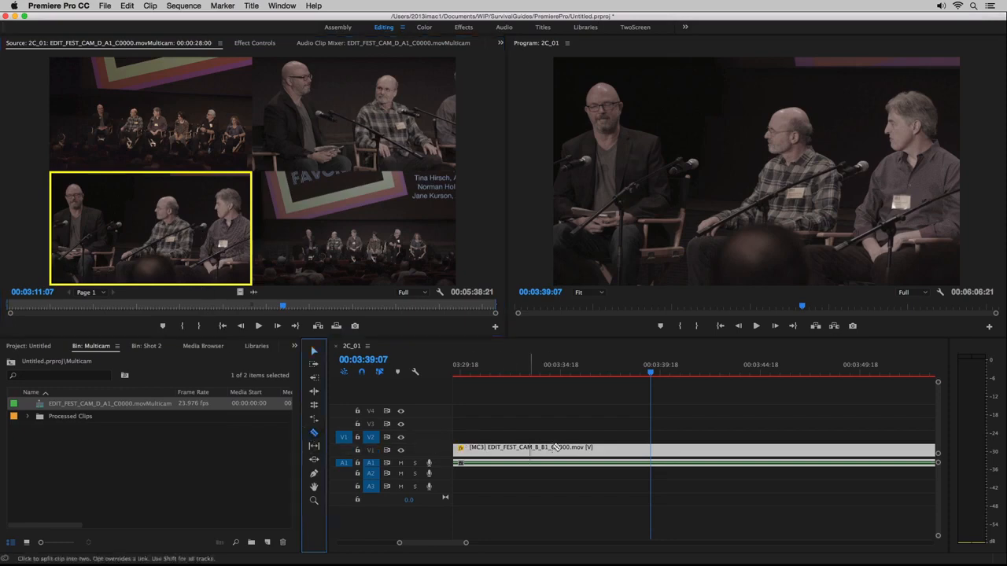
left_click(637, 450)
key("v")
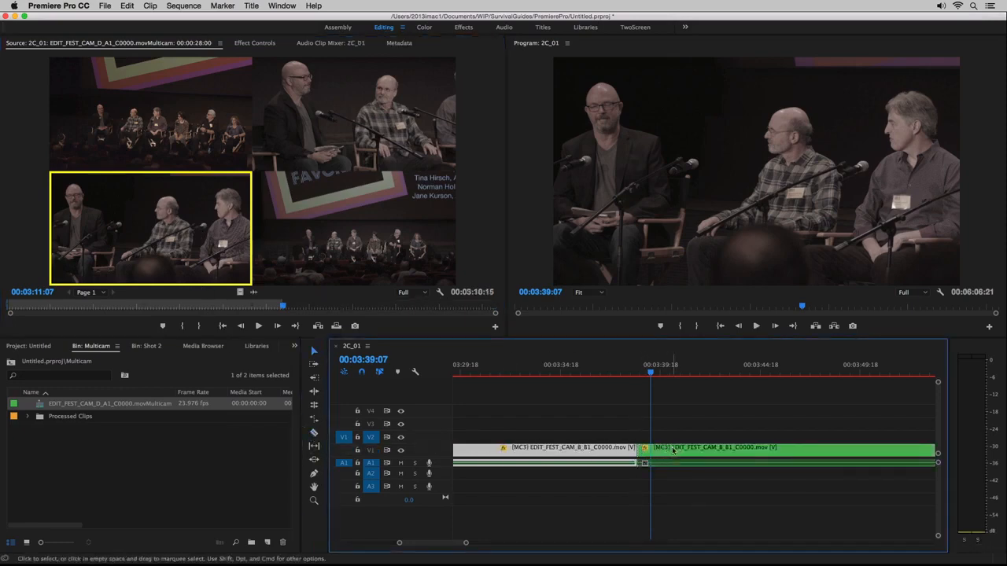
double_click(673, 449)
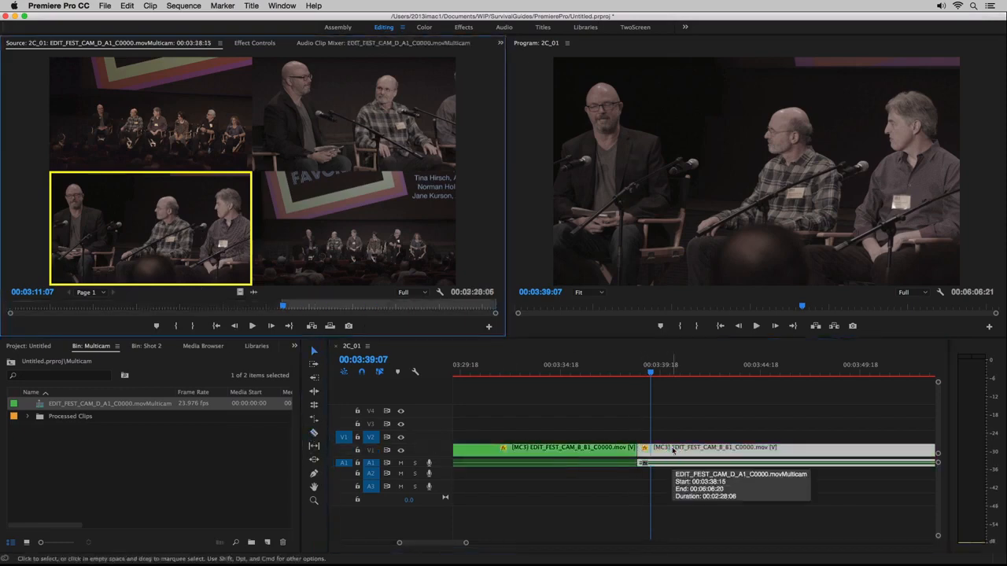
left_click(421, 108)
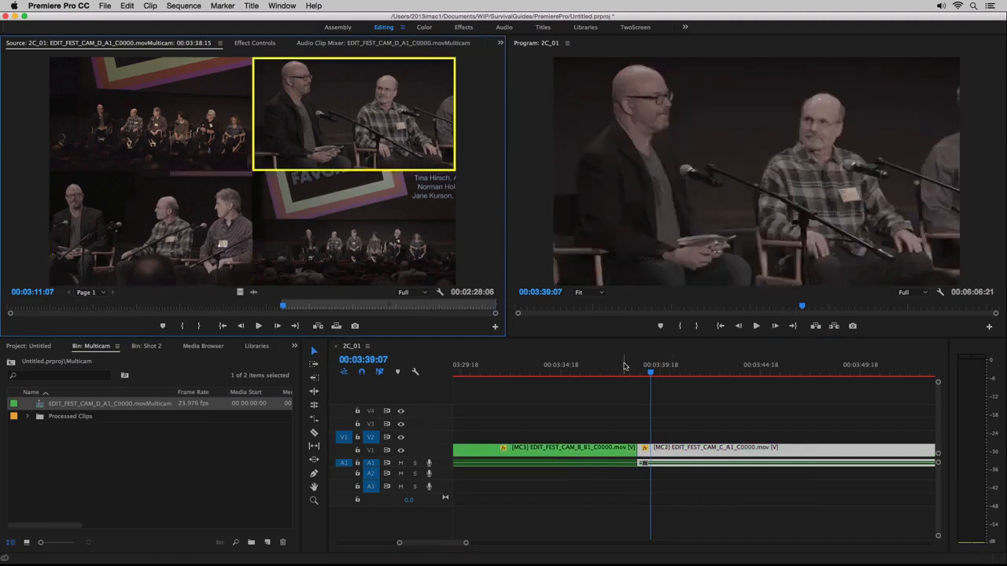
- Go to 00:03:40:07 and cycle the second multicam part through cameras 1, 2, 3 and 4, returning to camera 2
left_click(623, 367)
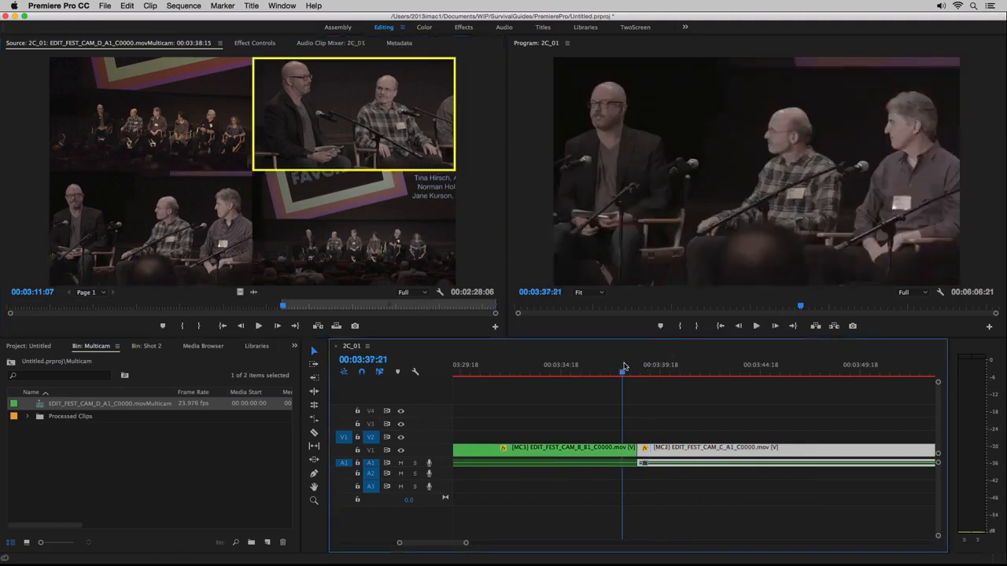
left_click_drag(624, 367, 737, 372)
key("1")
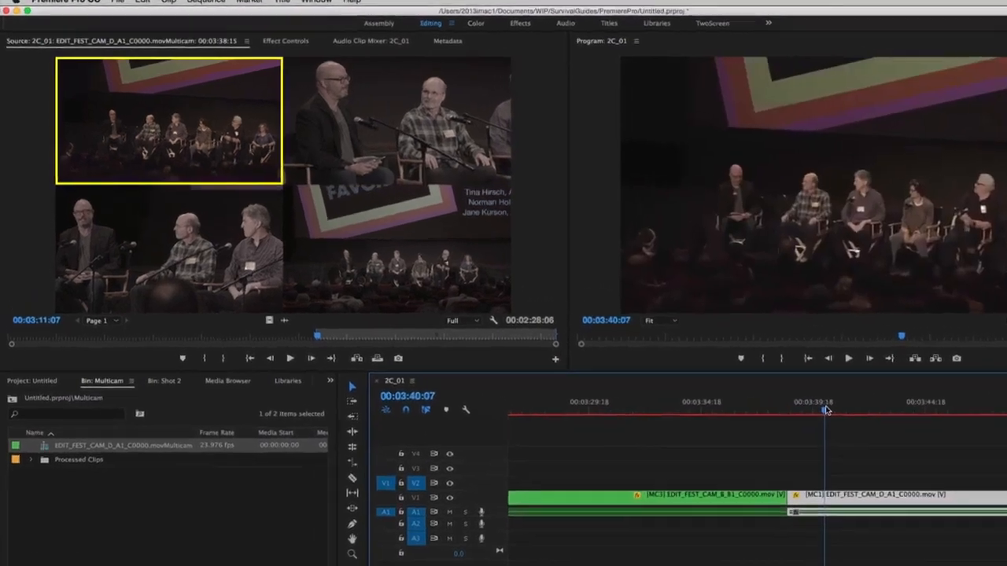
key("2")
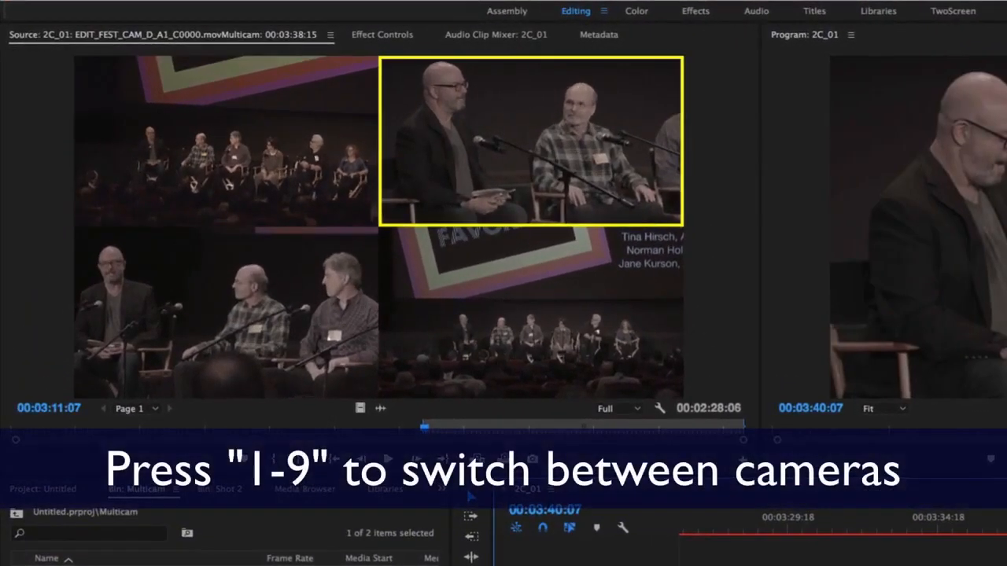
key("3")
key("4")
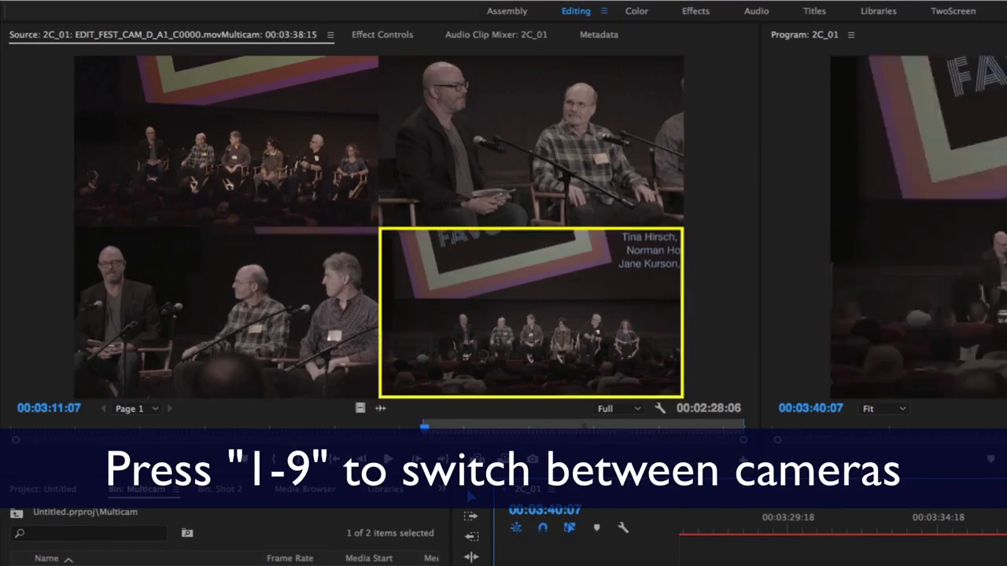
key("2")
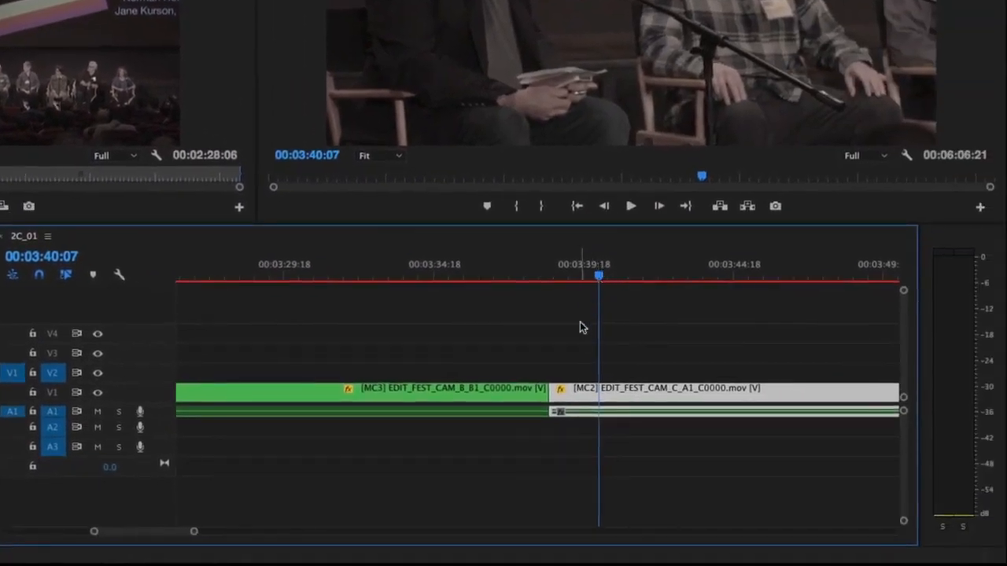
- Select both multicam clips on V1 and flatten them to their chosen camera angles
left_click_drag(582, 337, 512, 396)
right_click(516, 398)
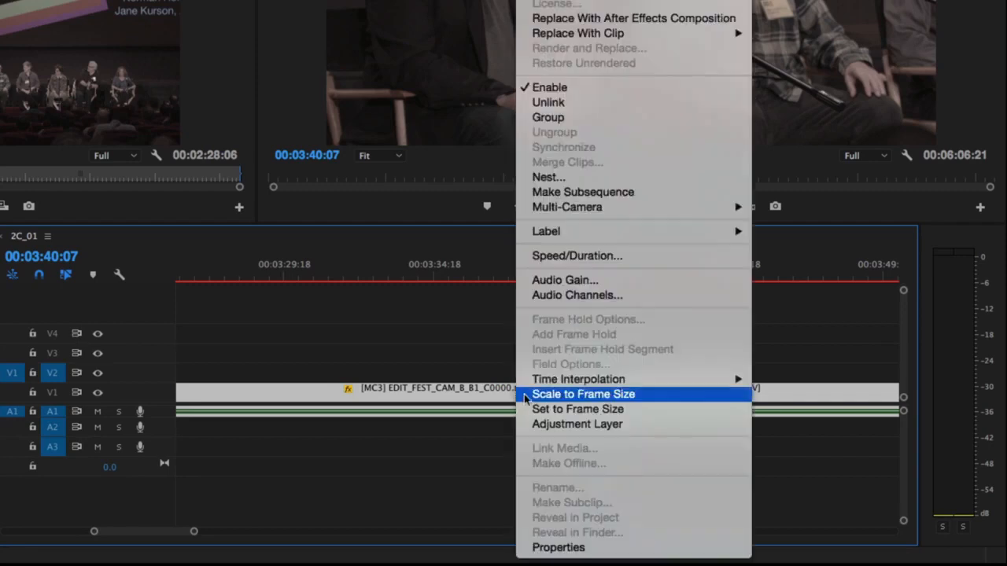
mouse_move(637, 209)
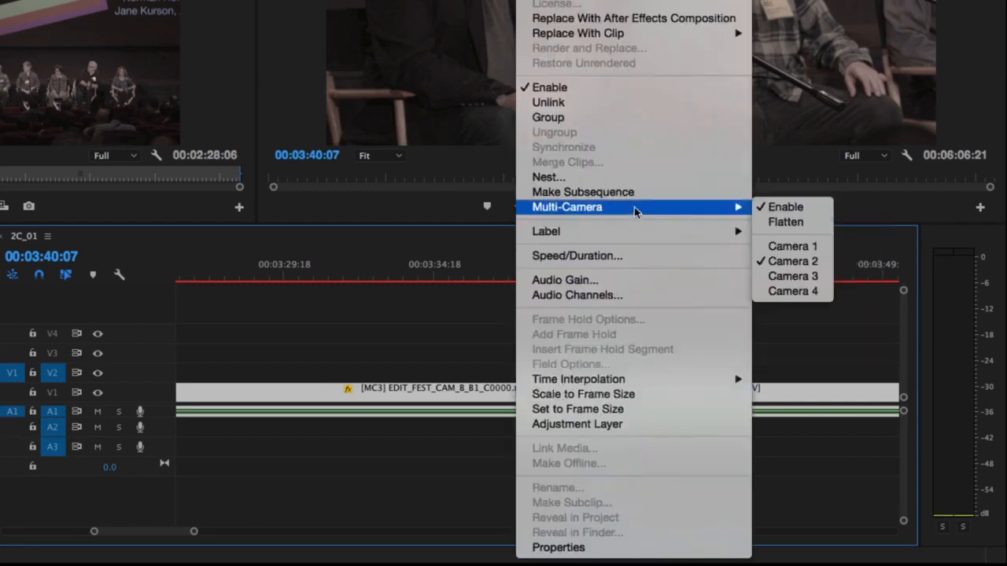
left_click(785, 222)
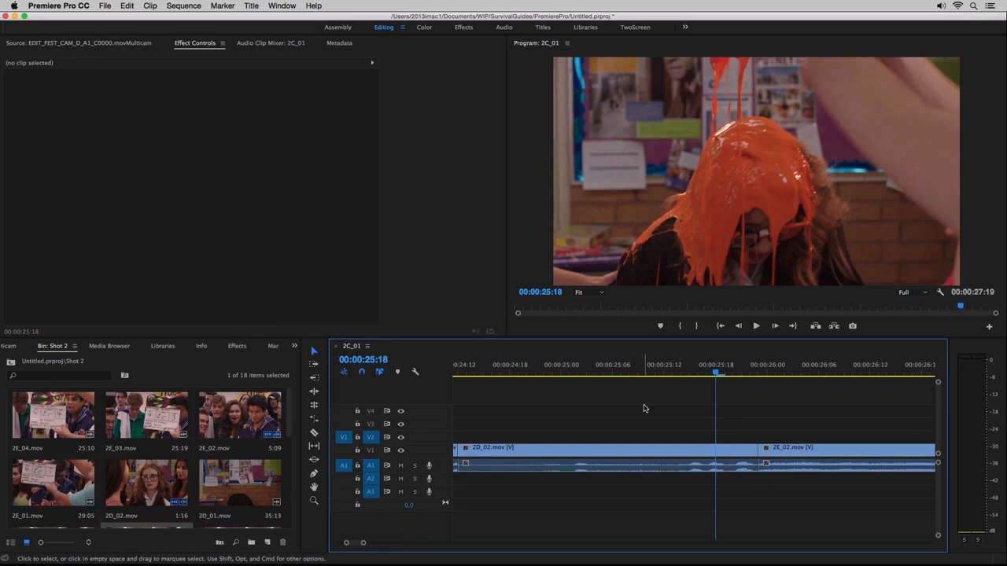
- Apply the Iris Cross video transition to the cut between 2D_02.mov and 2E_02.mov and play it back
left_click(239, 347)
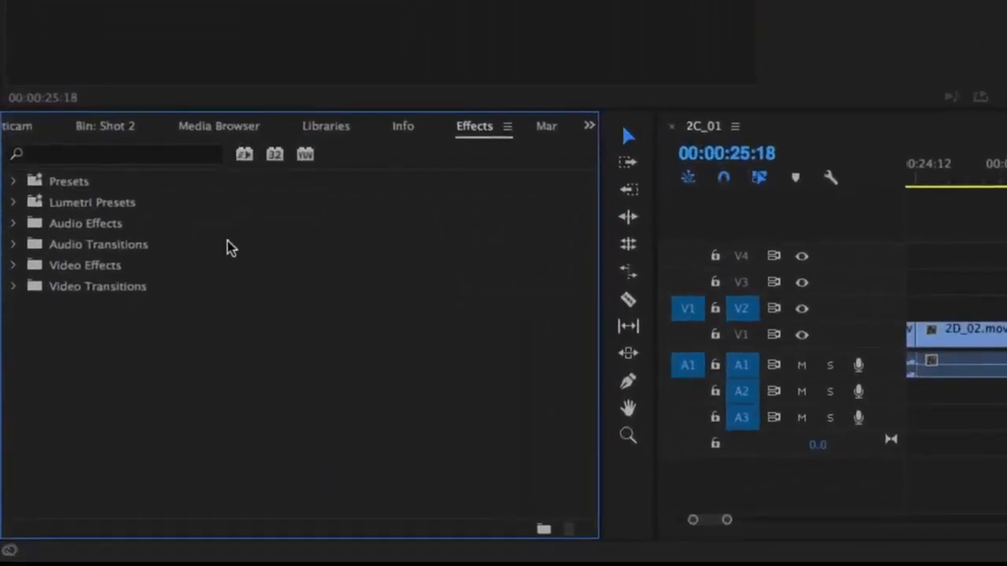
left_click(12, 266)
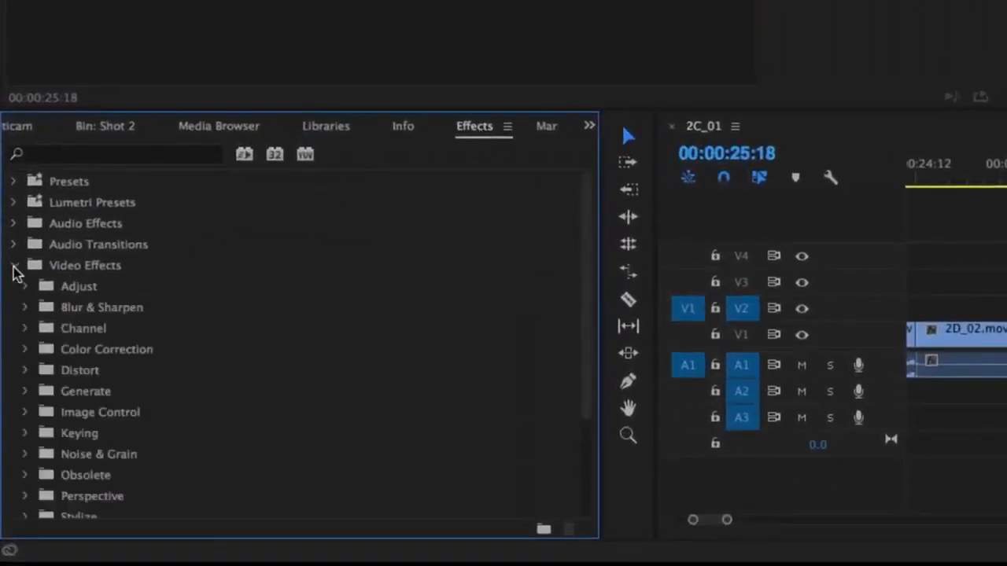
left_click(13, 267)
left_click(14, 225)
left_click(14, 224)
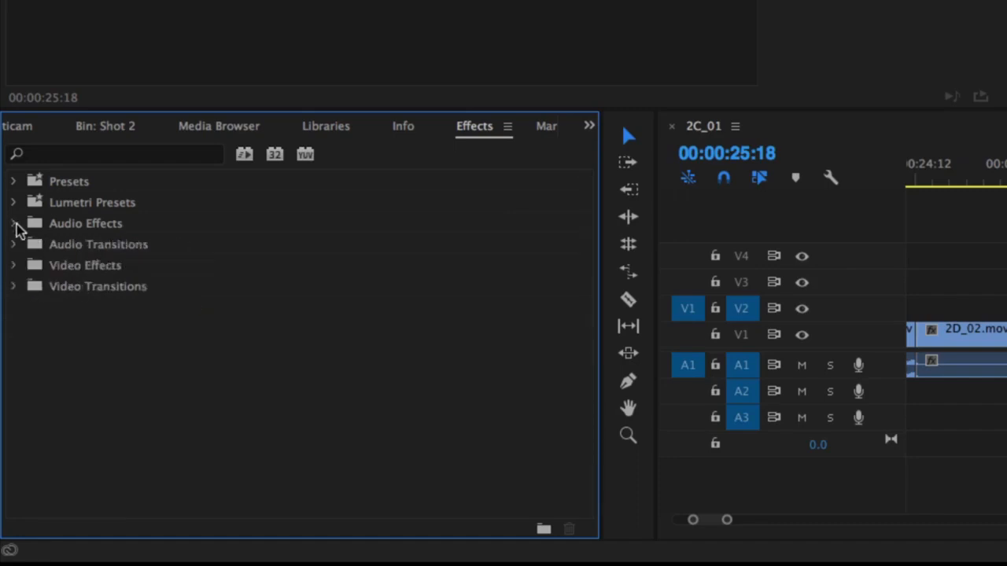
left_click(13, 287)
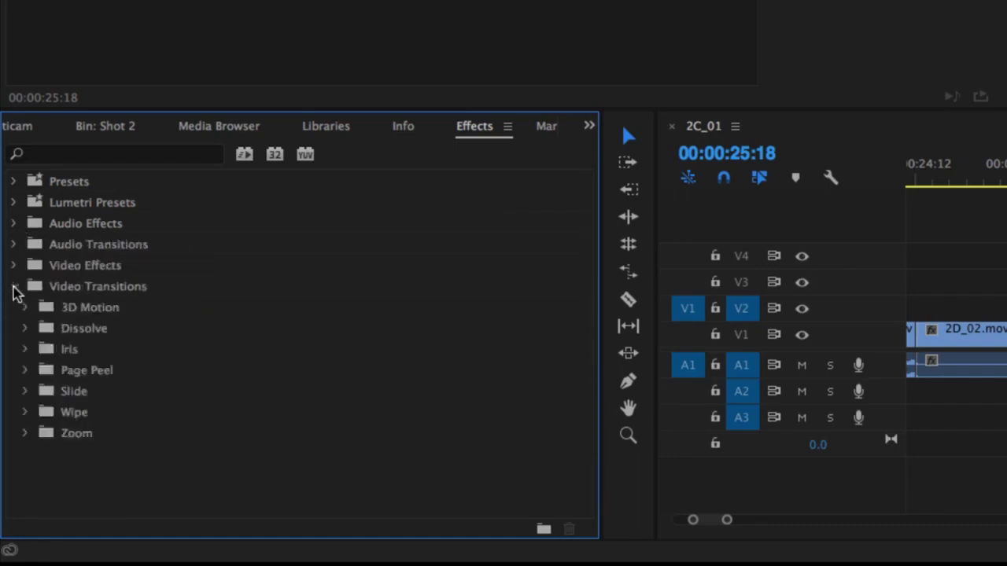
left_click(27, 351)
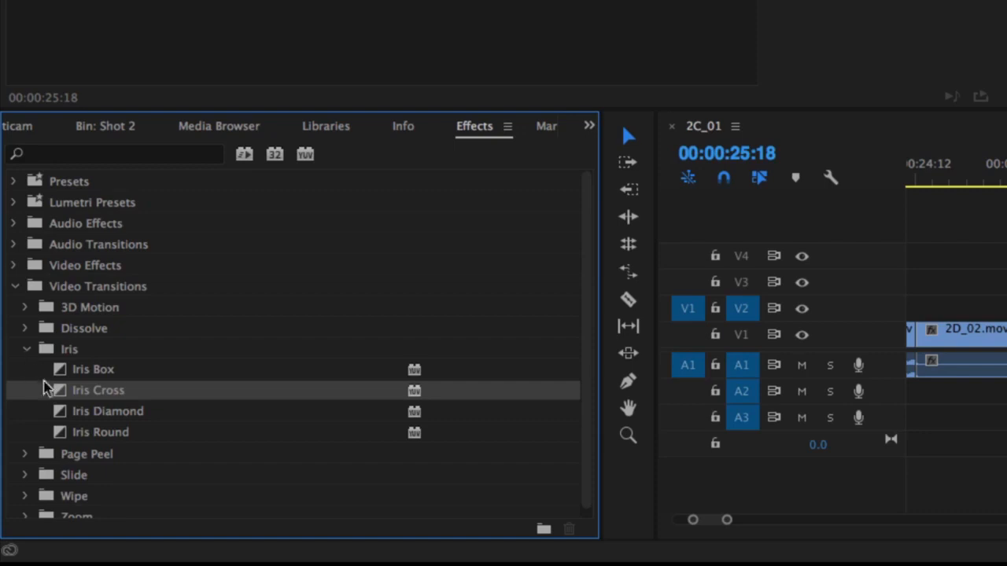
left_click_drag(63, 393, 1006, 340)
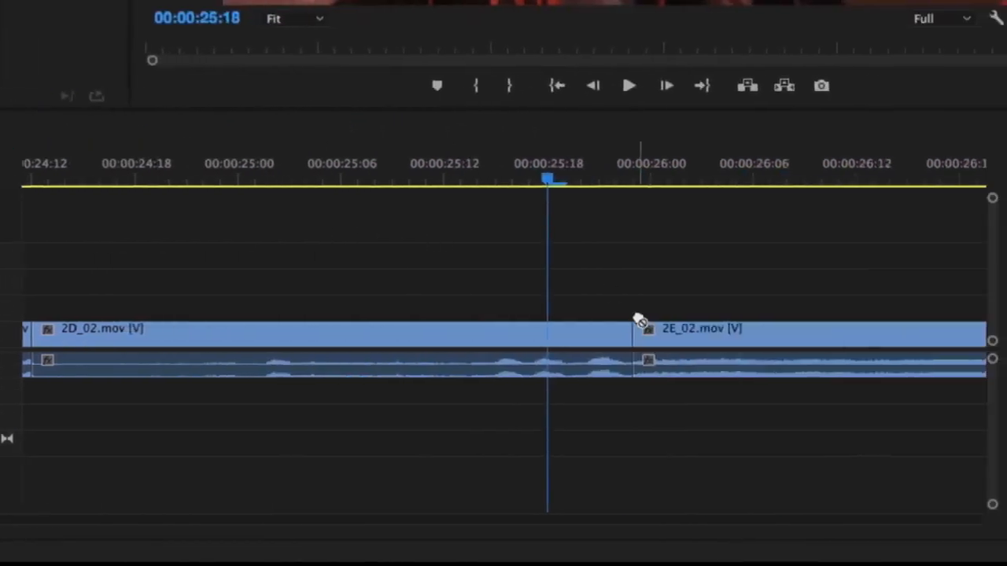
left_click_drag(636, 340, 639, 346)
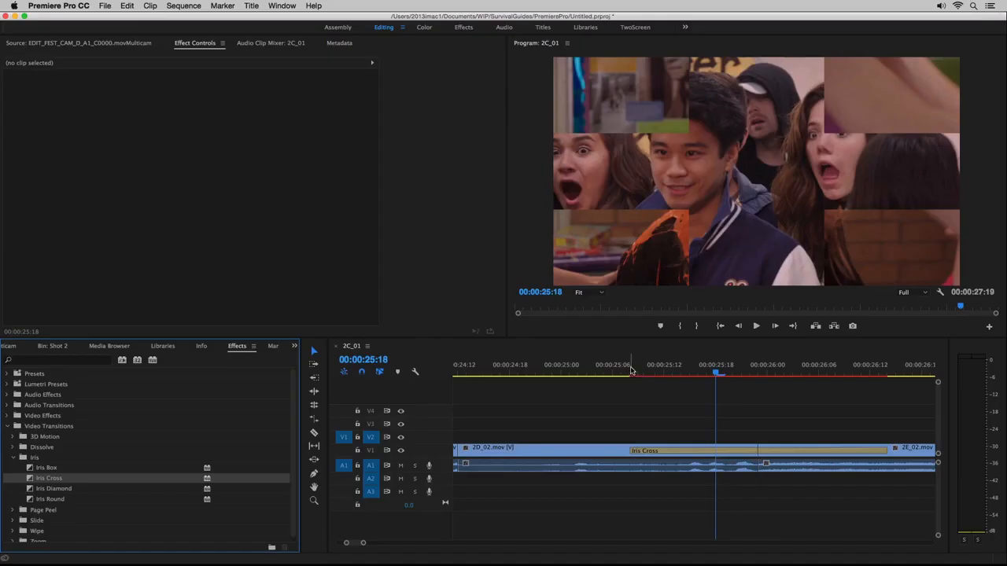
left_click(380, 174)
key("space")
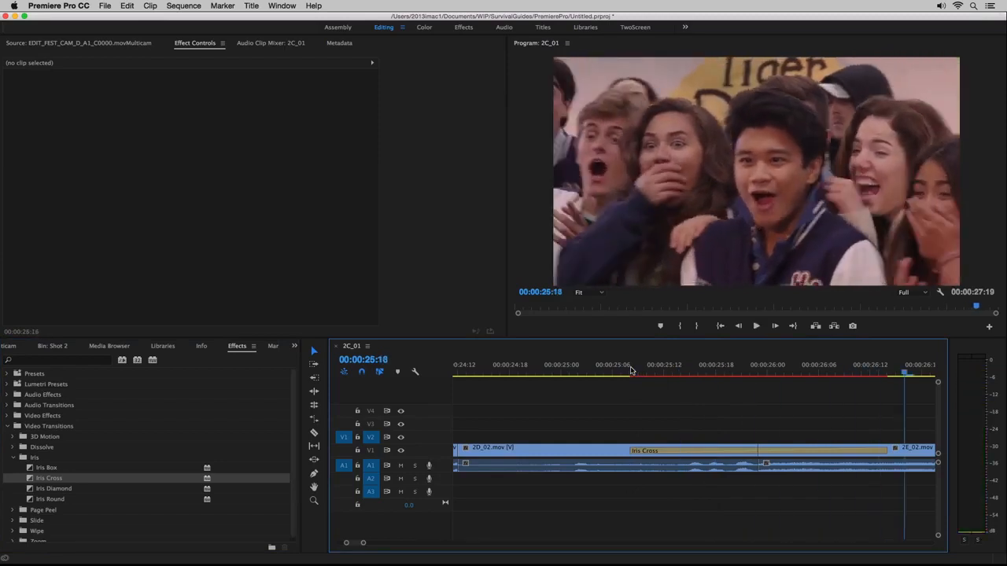
- Shorten the Iris Cross transition to 8 frames with a border width of 2.9 and adjust its start value at 00:00:25:23
left_click(634, 450)
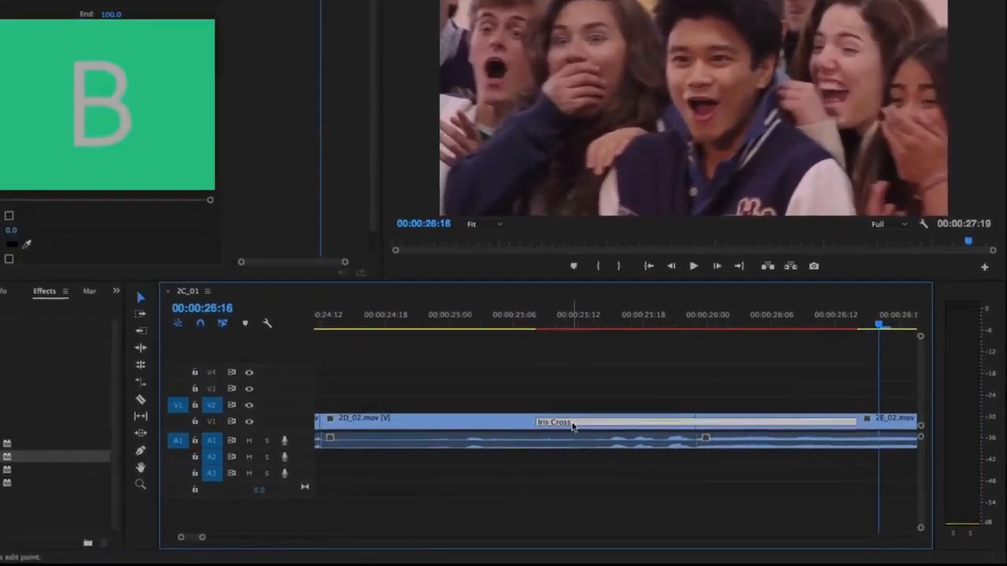
left_click_drag(540, 422, 653, 418)
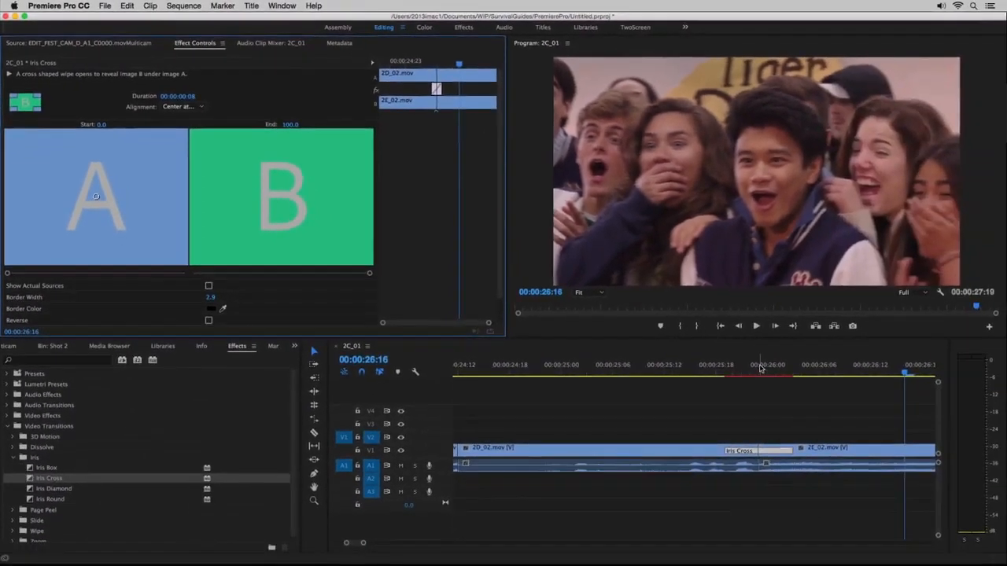
left_click(950, 457)
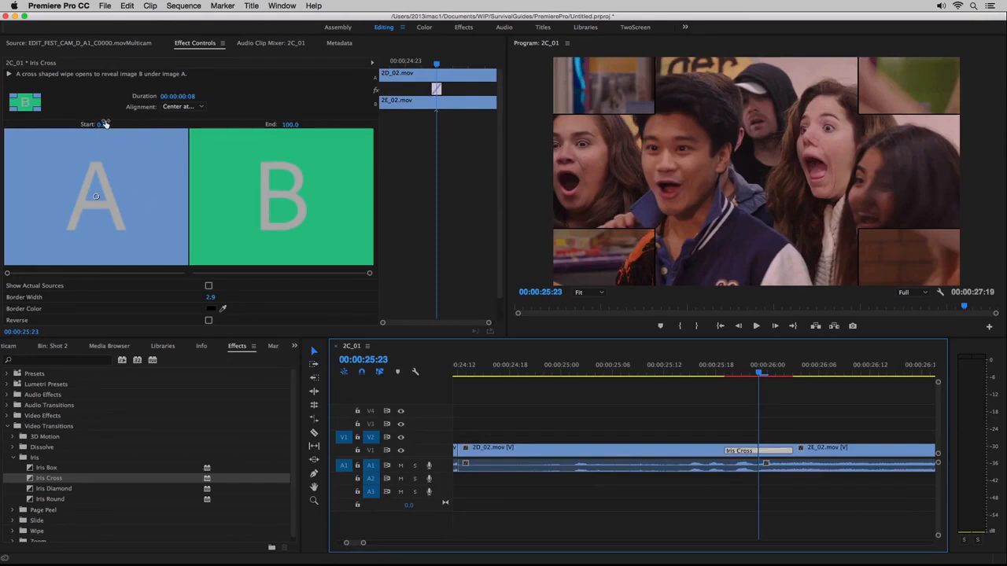
left_click_drag(101, 124, 96, 125)
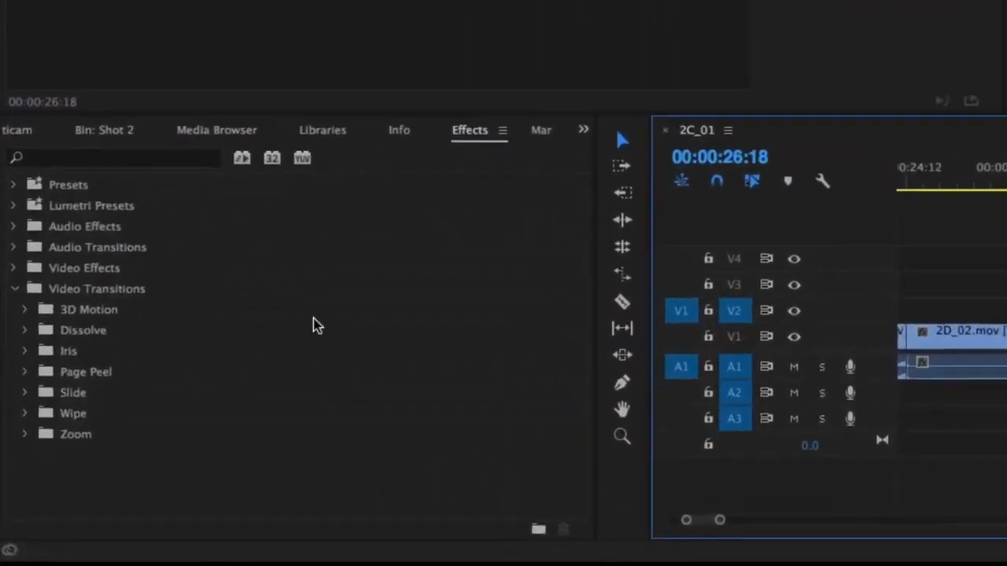
- Set Cross Dissolve from the Dissolve video transitions as the default transition
left_click(26, 332)
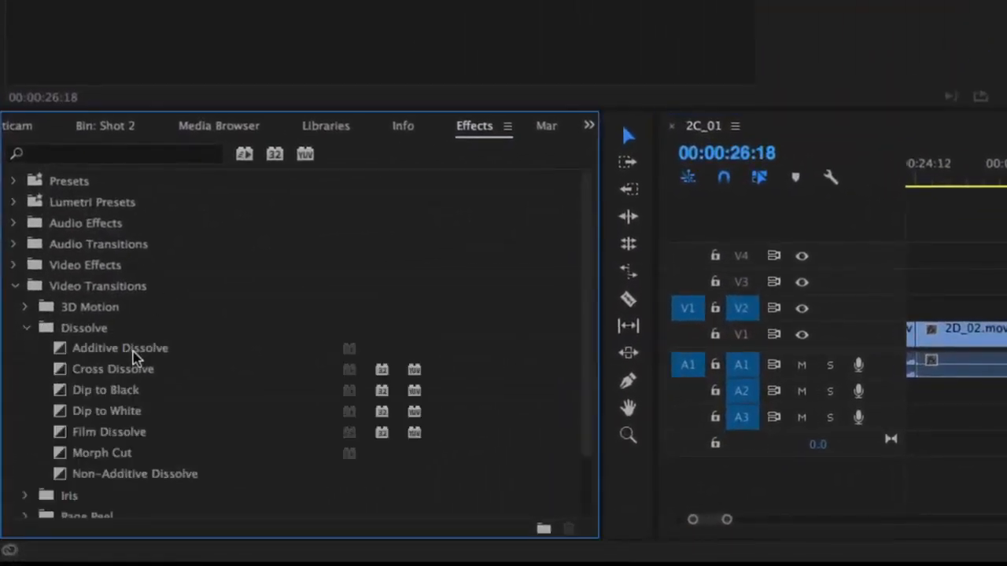
left_click(132, 372)
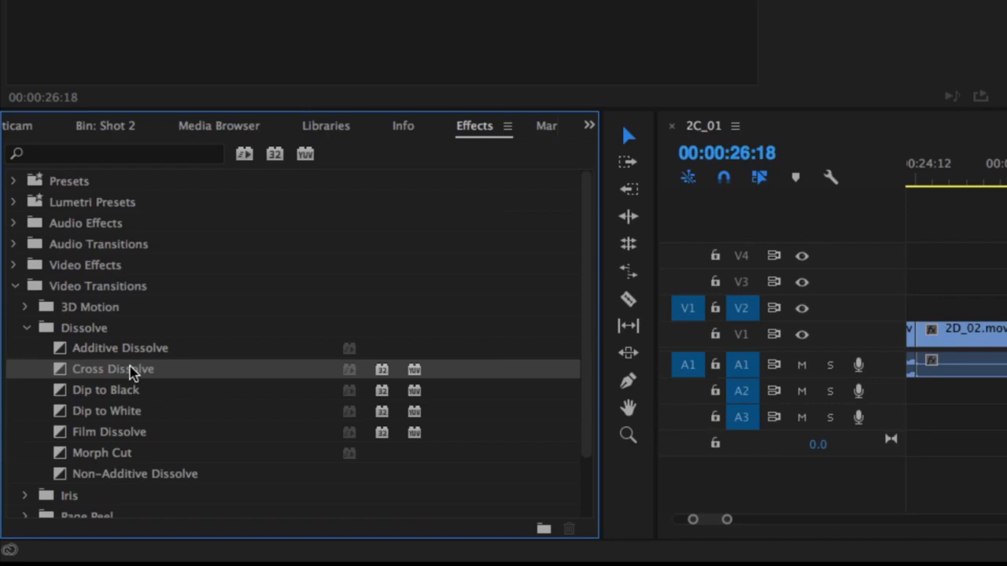
right_click(132, 372)
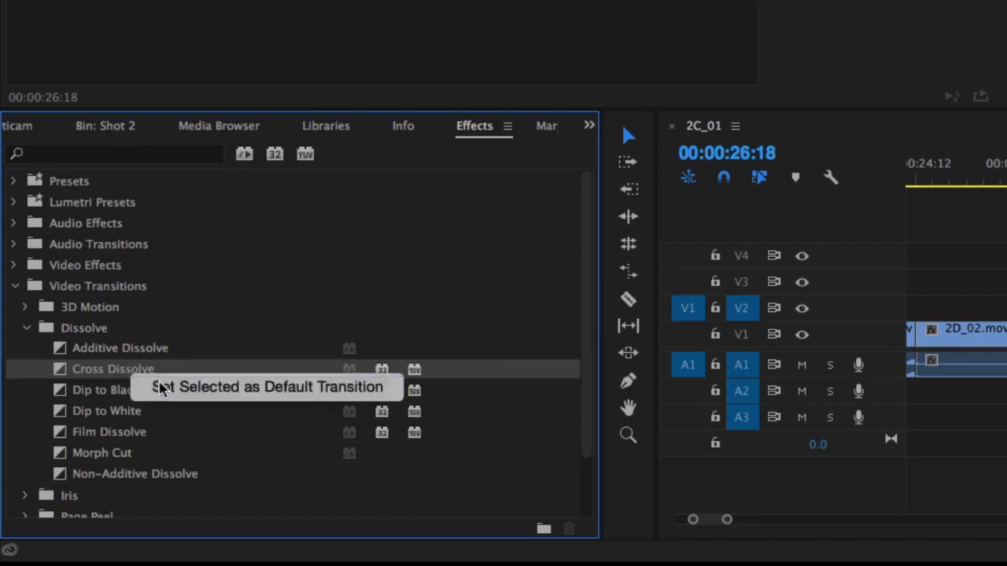
left_click(161, 387)
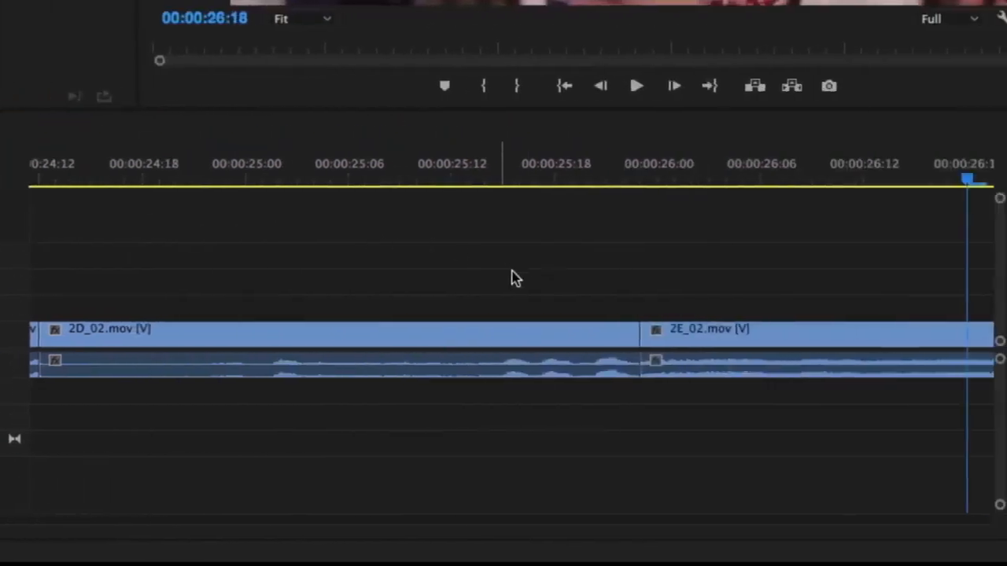
- Try the default video transition and then the default audio transition on the cut between 2D_02.mov and 2E_02.mov, undoing each
left_click(634, 336)
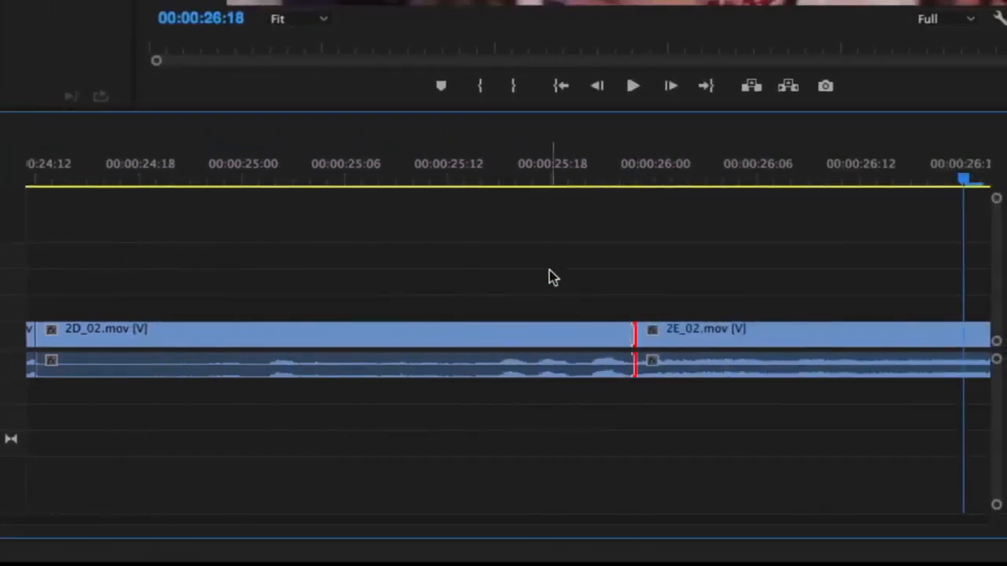
key("ctrl+d")
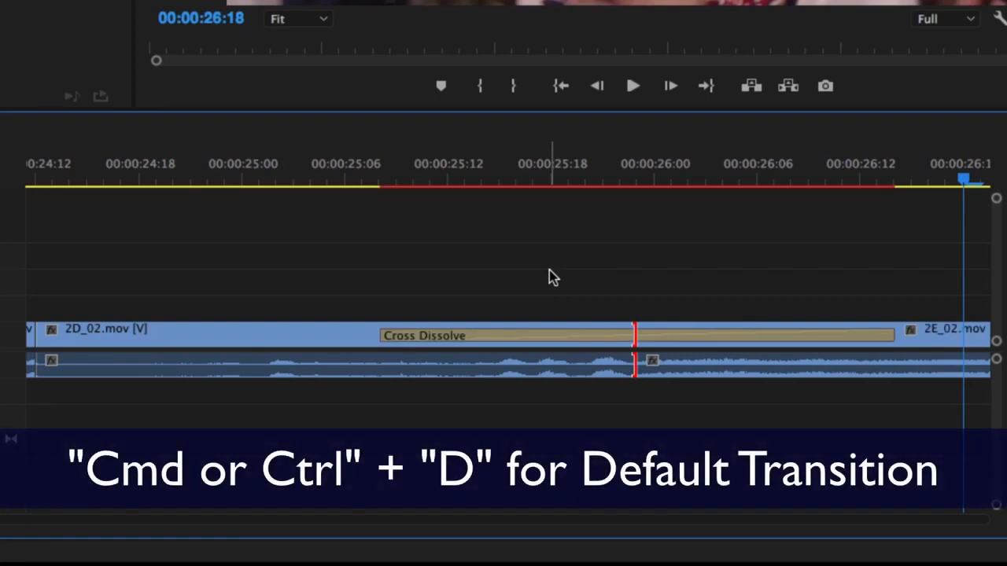
key("ctrl+z")
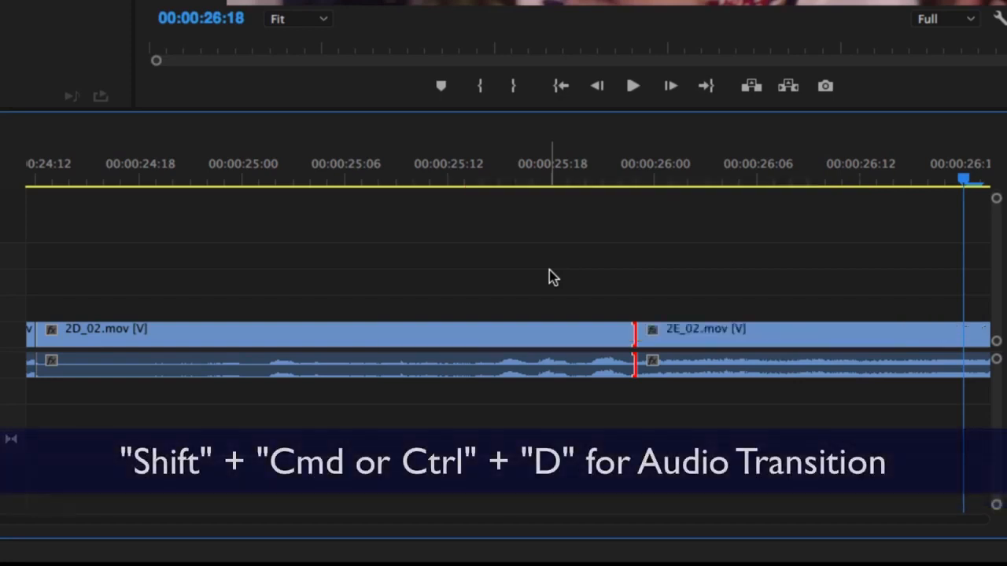
key("ctrl+shift+d")
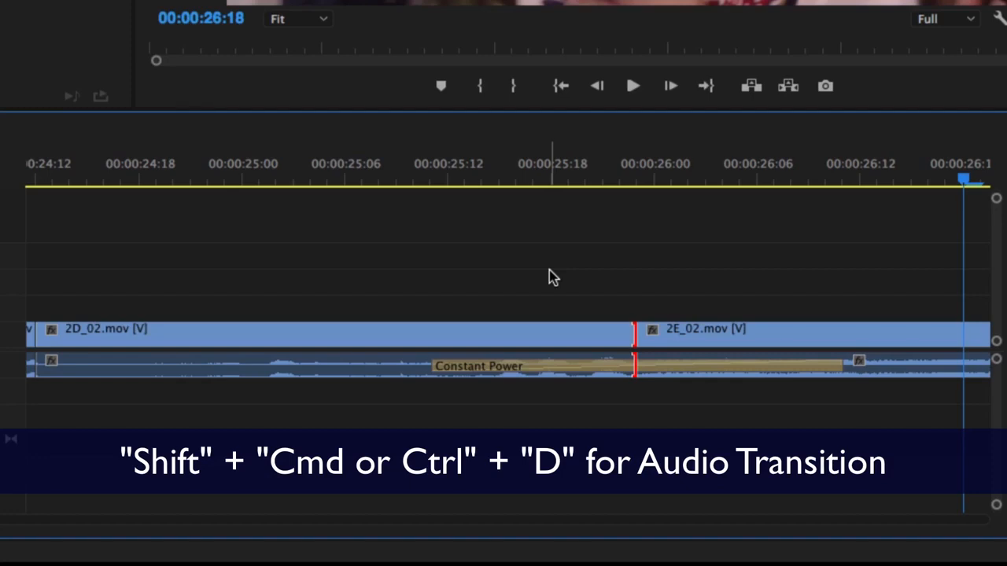
key("ctrl+z")
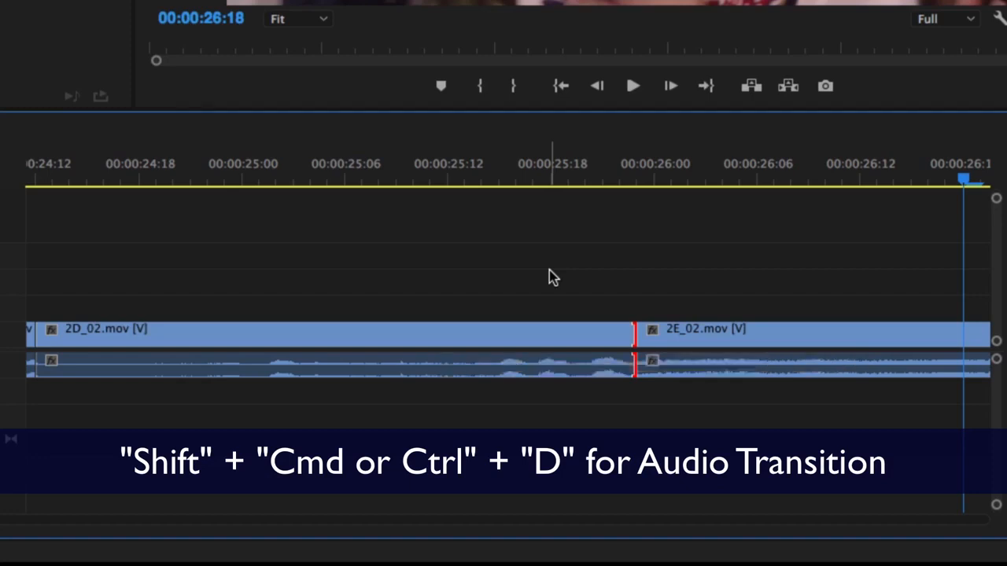
- Apply the default video and audio transitions together to the cut between 2D_02.mov and 2E_02.mov and play through them
right_click(635, 336)
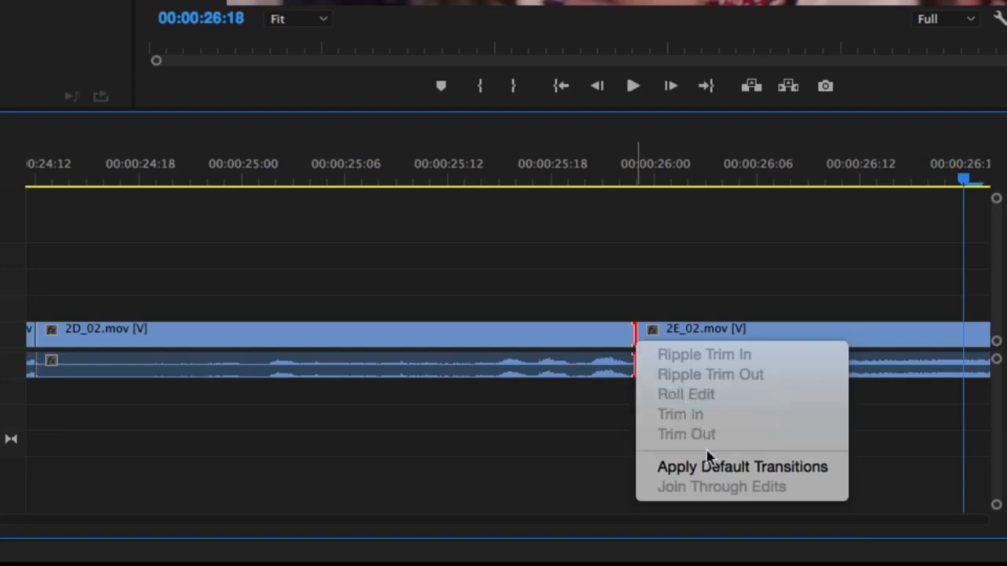
left_click(711, 466)
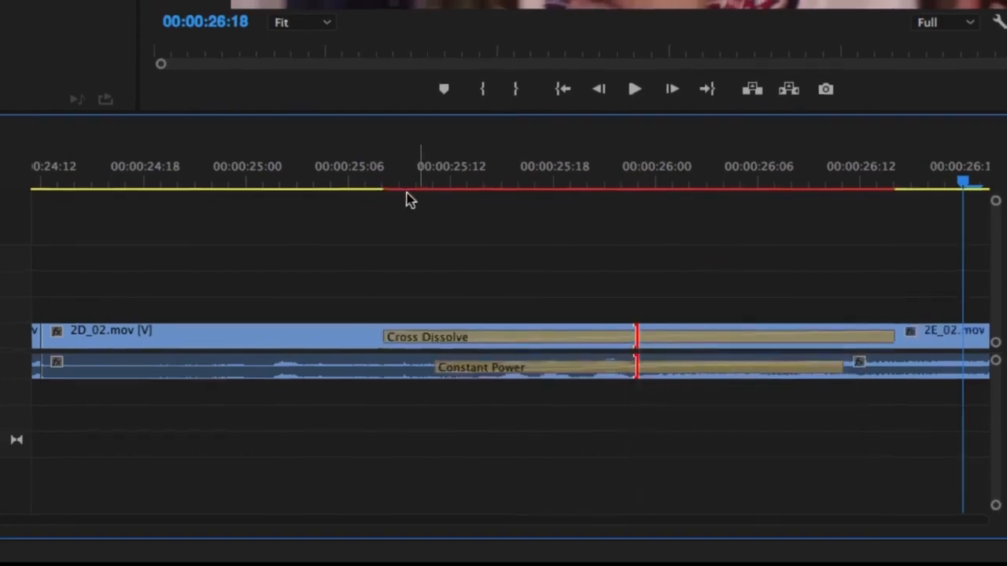
left_click(347, 166)
key("space")
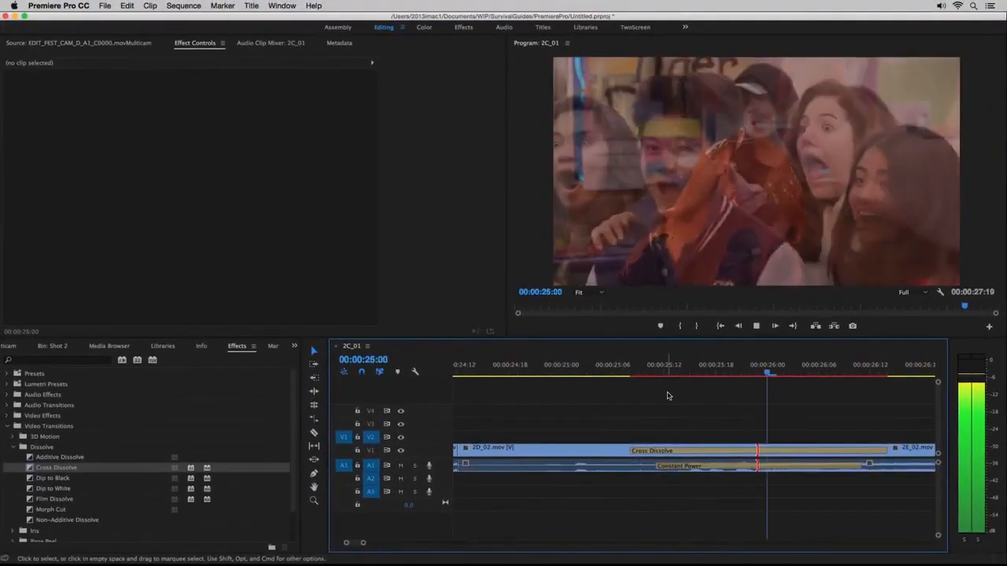
key("space")
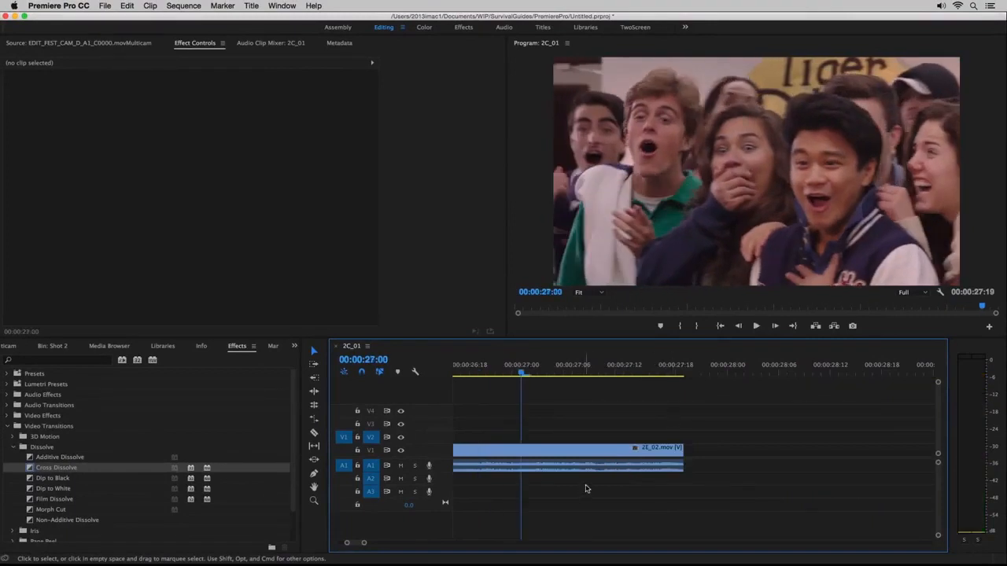
- Delete the Cross Dissolve and Constant Power transitions from the cut between 2D_02.mov and 2E_02.mov
left_click_drag(354, 544, 355, 543)
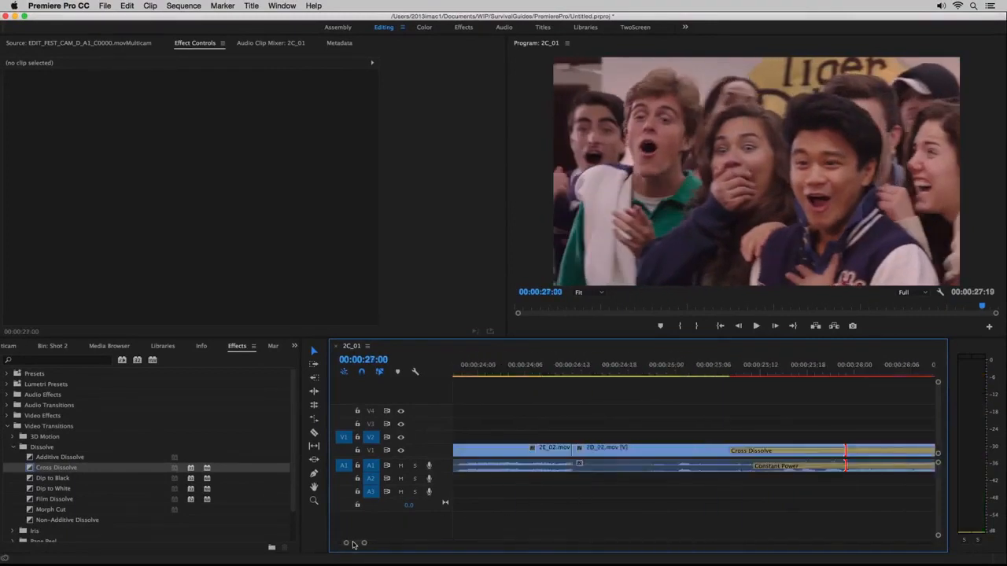
left_click(816, 453)
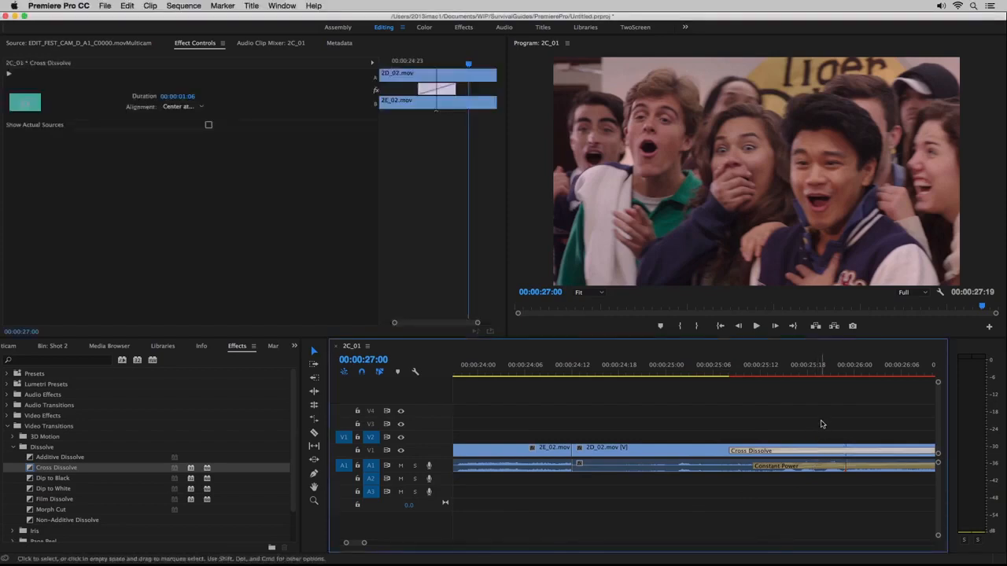
key("Delete")
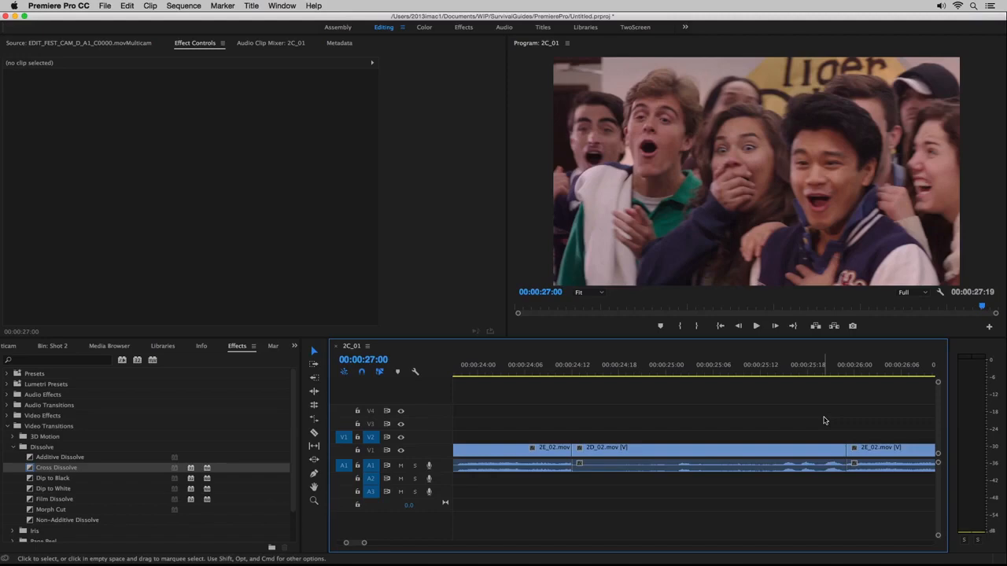
- Mark an Out point at the last frame of the sequence and an In point at 00:00:10:12
key("minus")
key("minus")
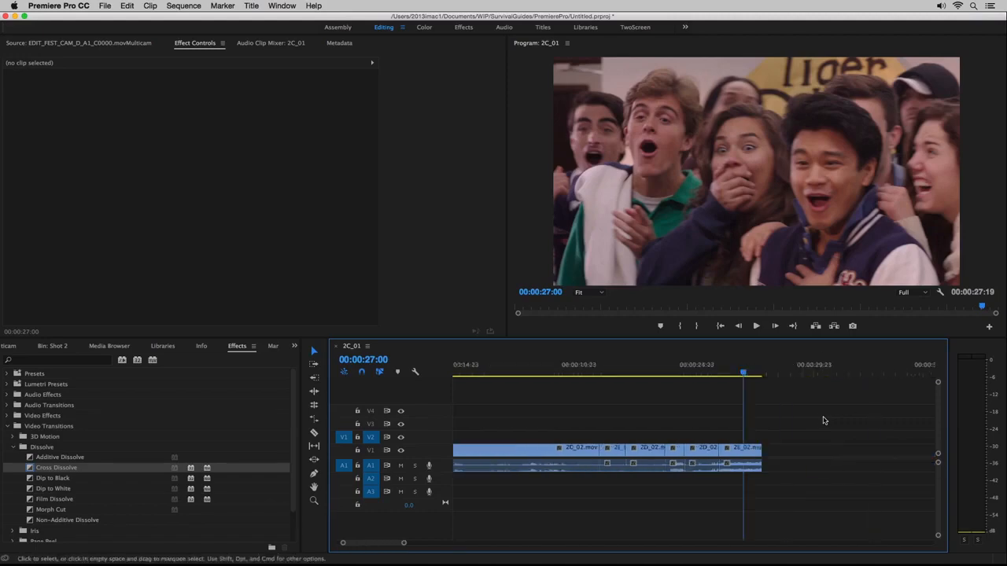
left_click_drag(744, 374, 765, 376)
key("Left")
key("o")
left_click_drag(667, 372, 421, 378)
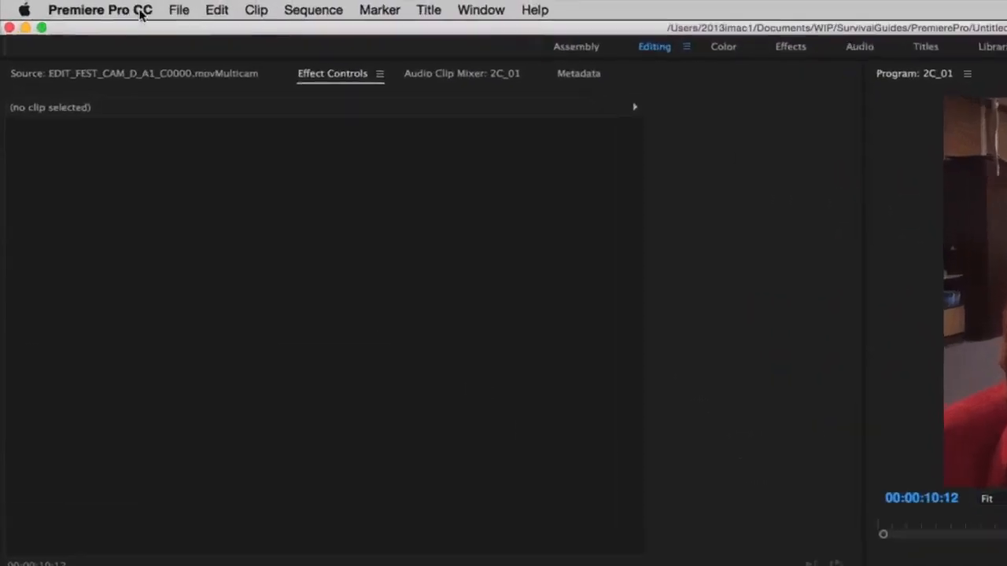
- Open the media export settings for the sequence, keep the QuickTime format and match the video settings to the source
left_click(179, 11)
mouse_move(281, 457)
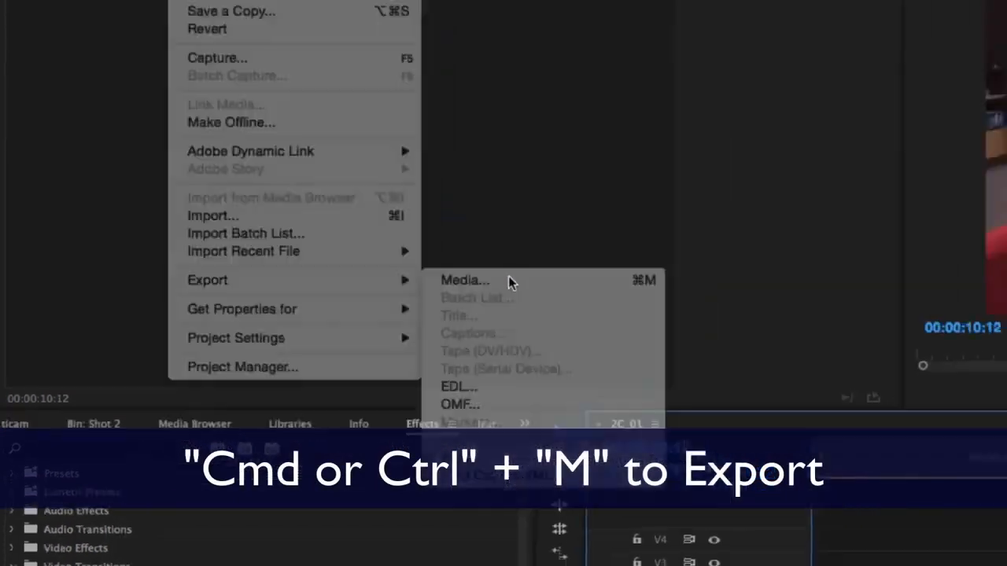
left_click(573, 287)
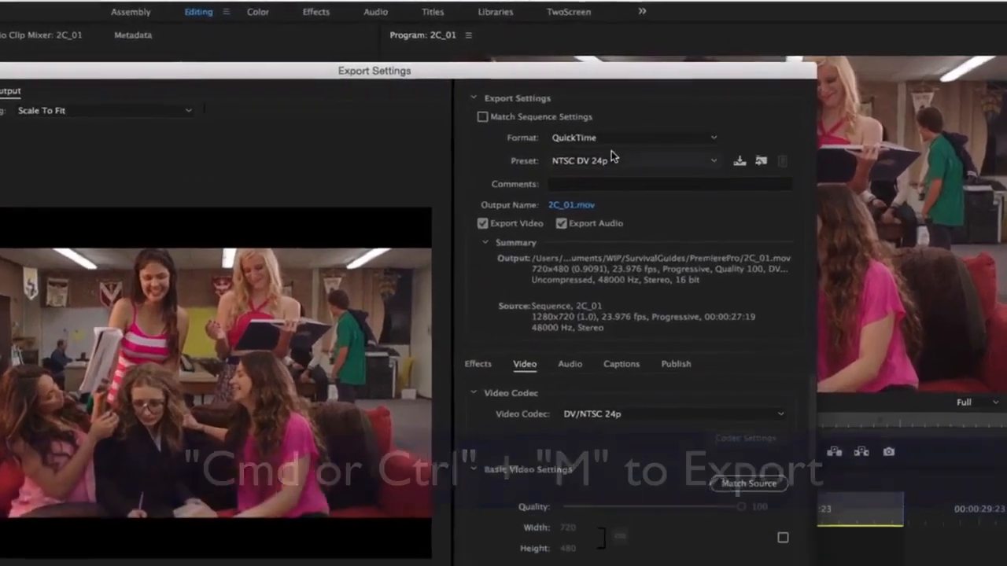
left_click(665, 117)
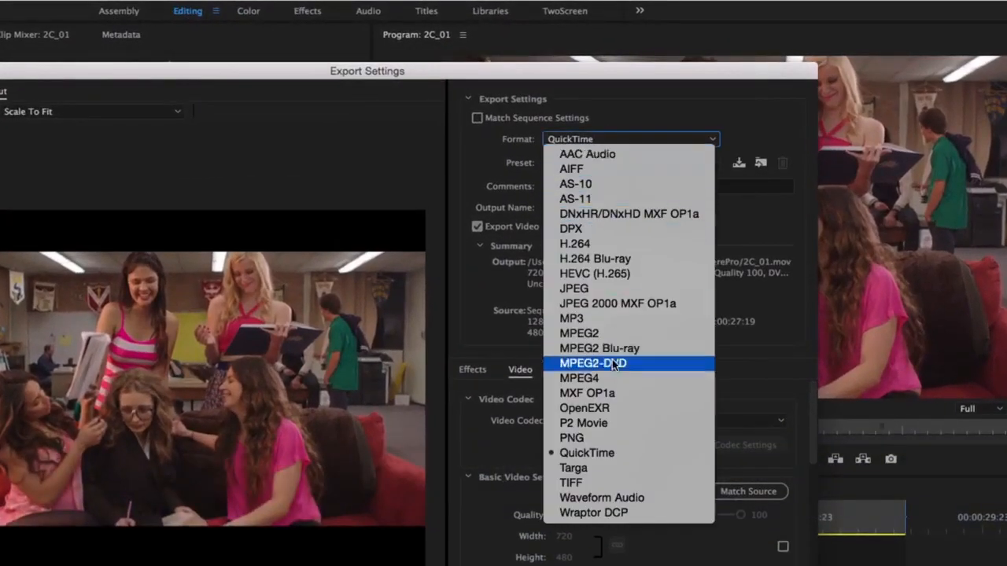
left_click(612, 455)
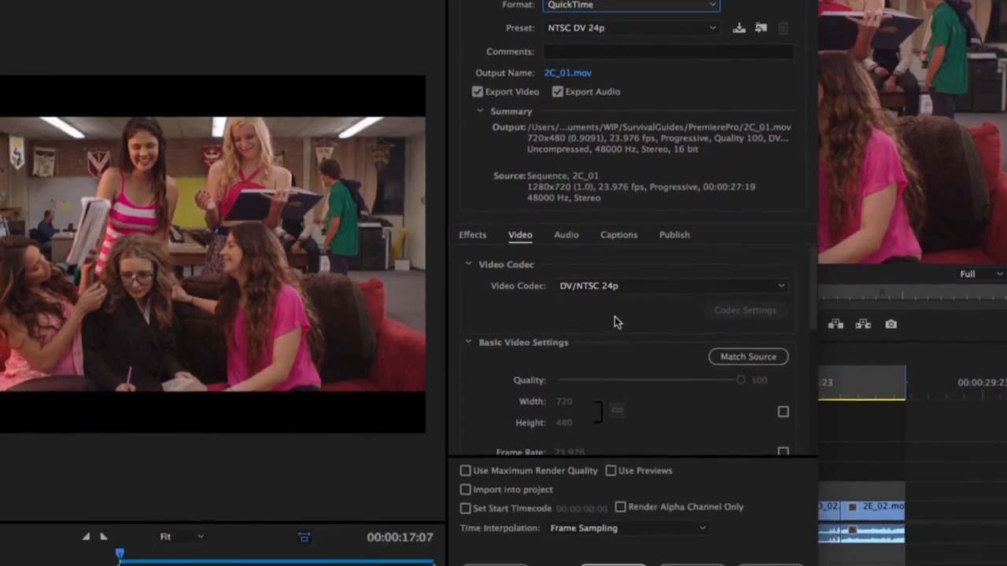
left_click(736, 357)
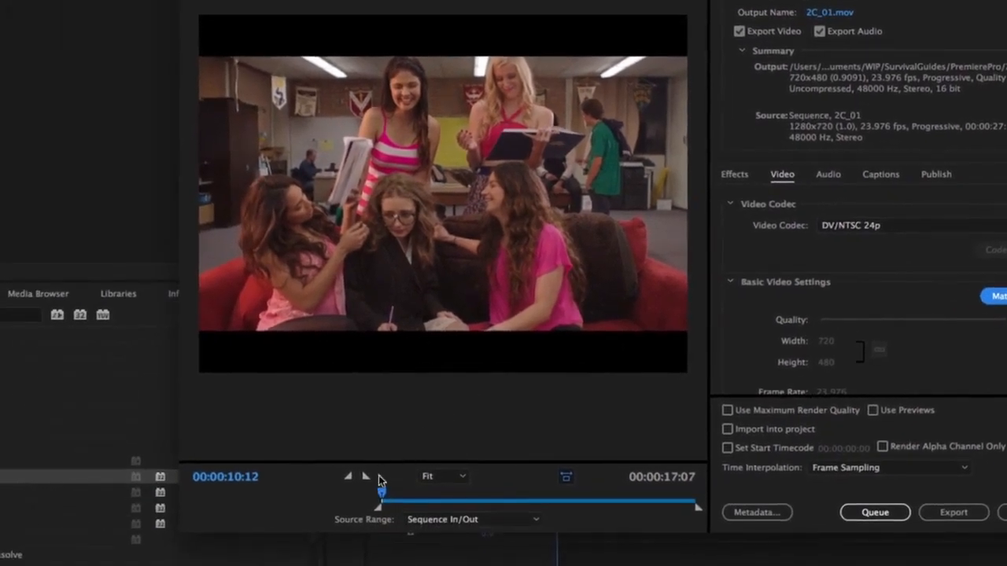
- Start the export range at 00:00:10:22 and direct the output file 2C_01.mov to the DRAFT folder
left_click_drag(381, 492, 388, 511)
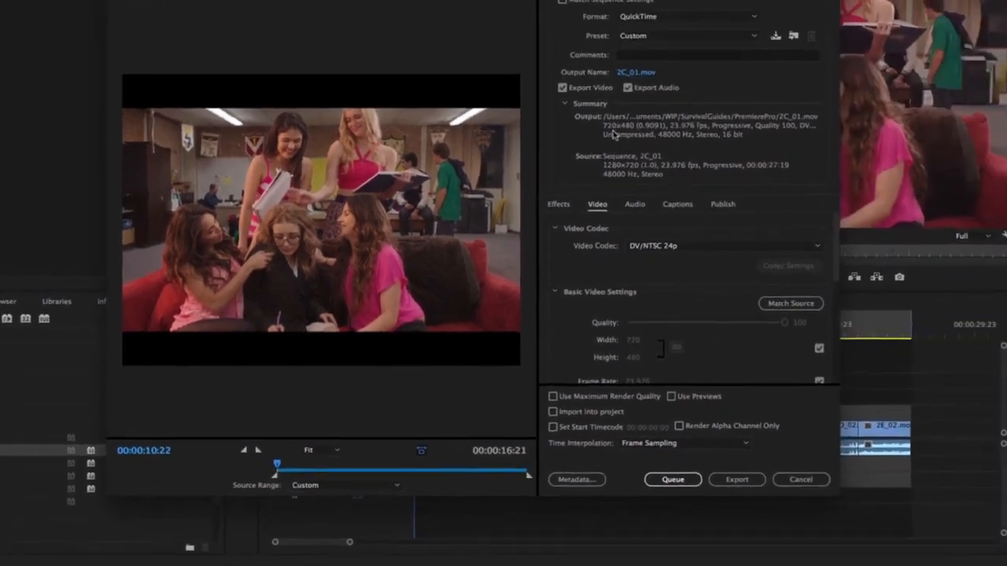
left_click(616, 79)
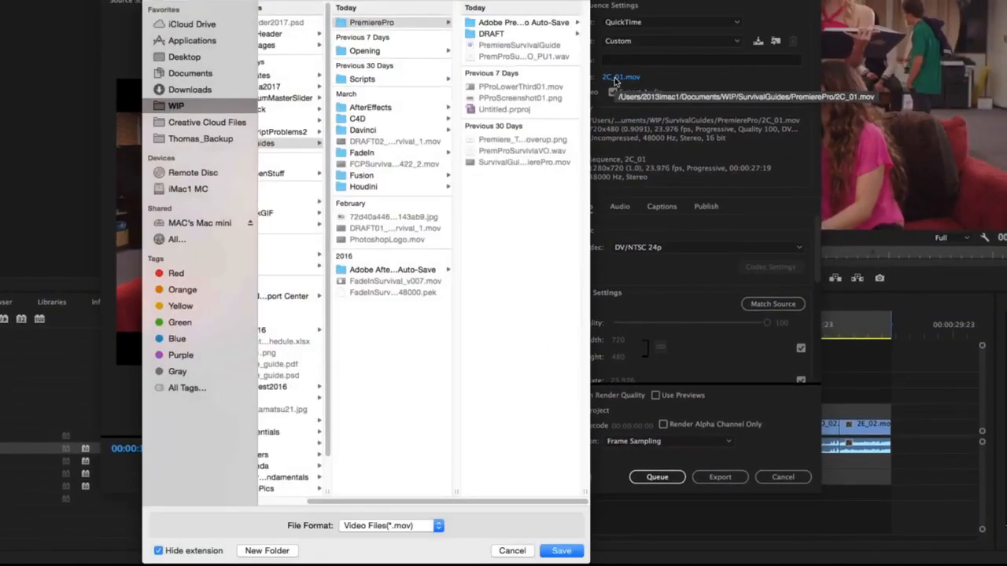
left_click(493, 34)
left_click(560, 551)
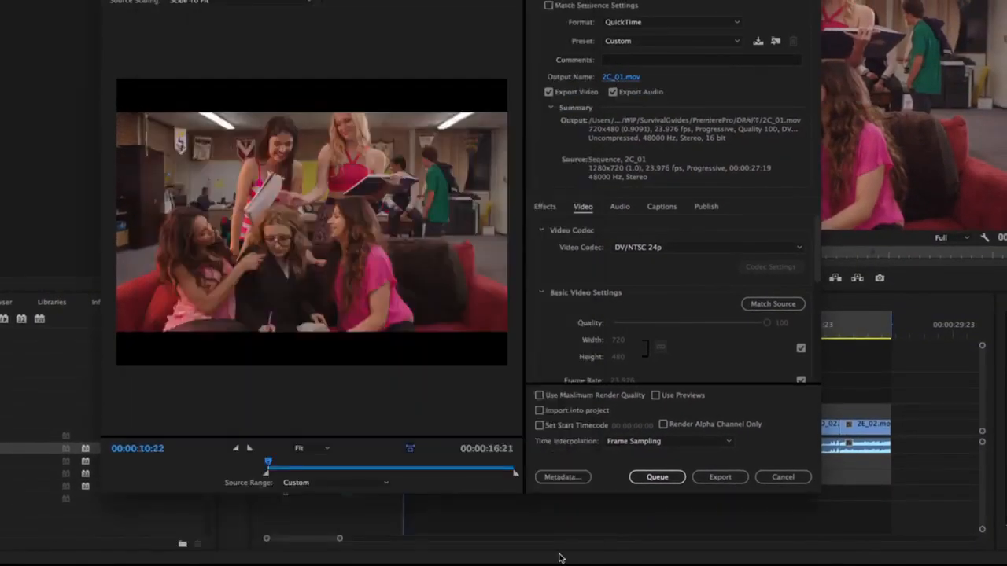
- Export the sequence directly with both video and audio included
left_click(548, 92)
left_click(549, 92)
left_click(720, 477)
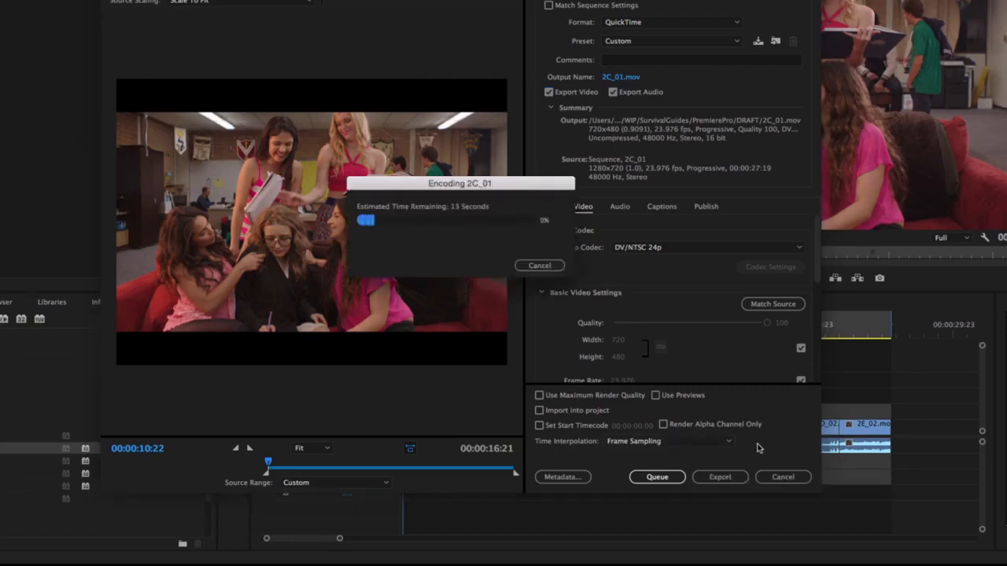